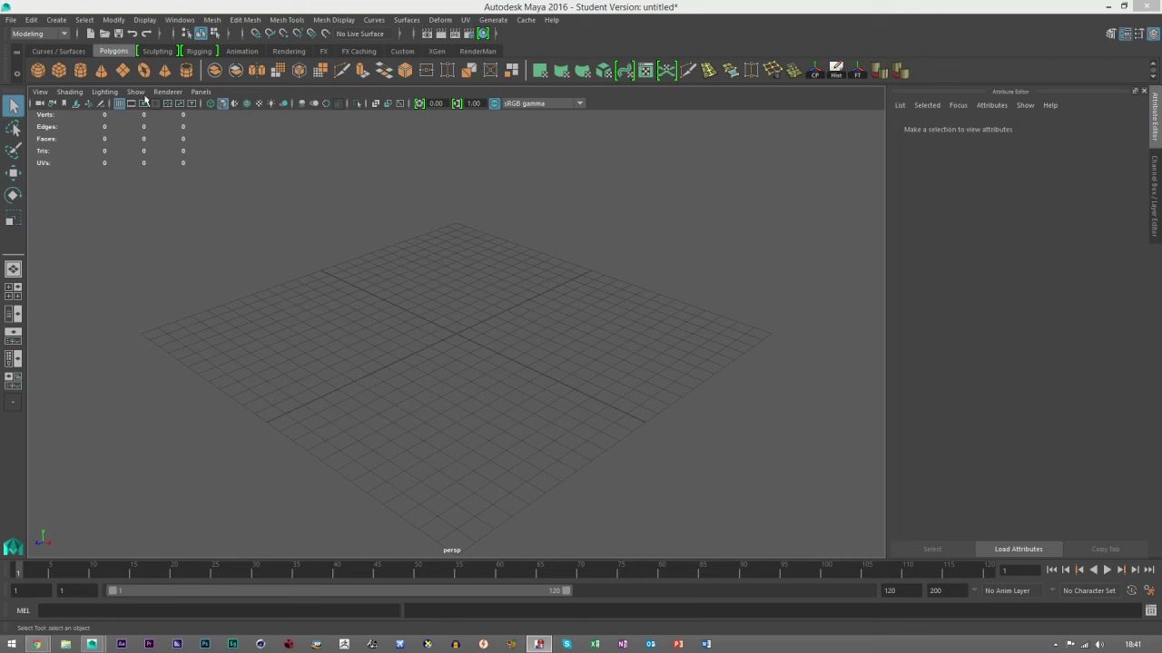
# Step: Create a polygon cube at the centre of the grid, scale it up evenly and frame it
pyautogui.click(64, 73)
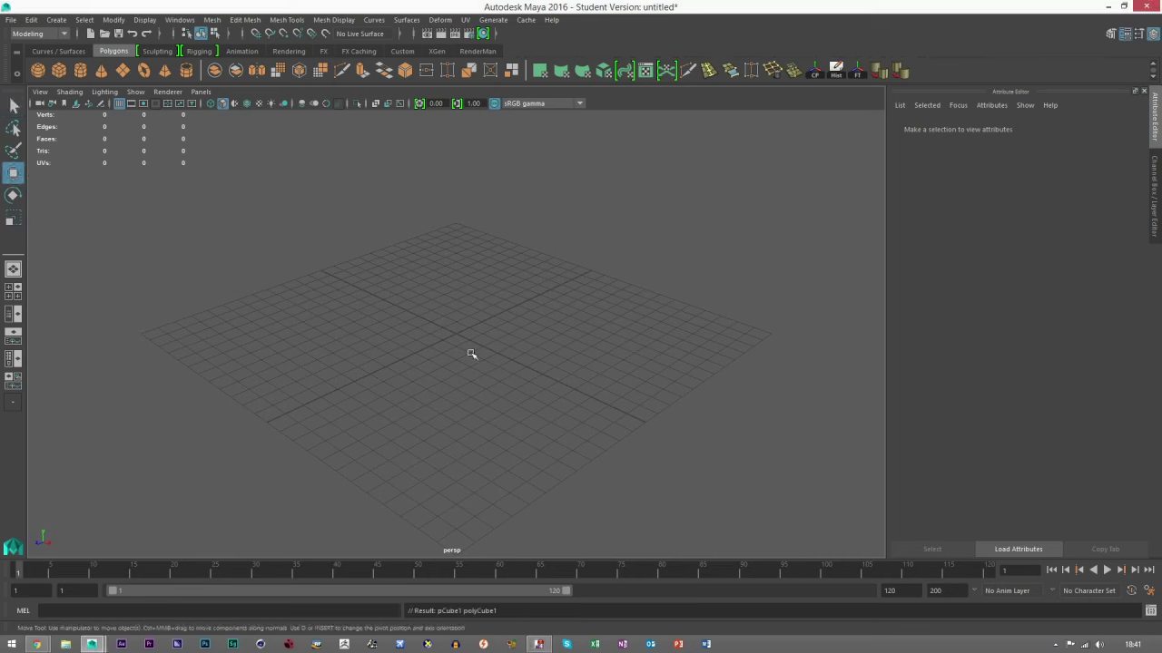
pyautogui.press('r')
pyautogui.moveTo(457, 339); pyautogui.dragTo(503, 365)
pyautogui.press('w')
pyautogui.press('f')
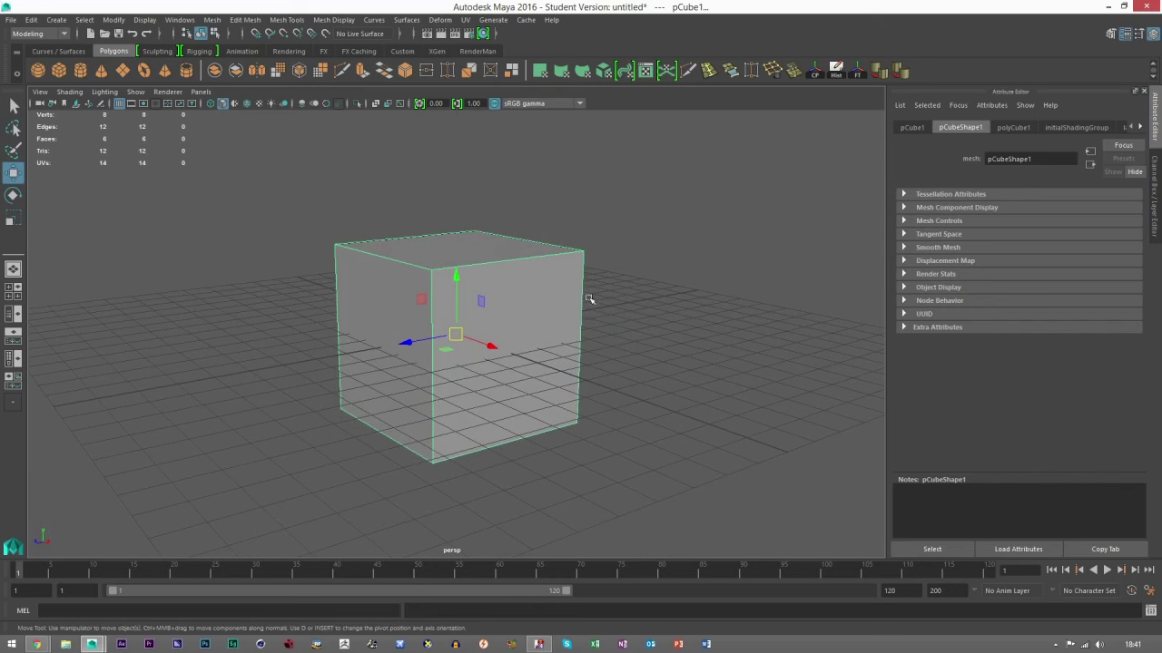
# Step: Raise the cube vertically so that it sits above the grid
pyautogui.keyDown('alt'); pyautogui.moveTo(589, 287); pyautogui.dragTo(583, 379, button='middle'); pyautogui.keyUp('alt')
pyautogui.scroll(-3, 605, 385)
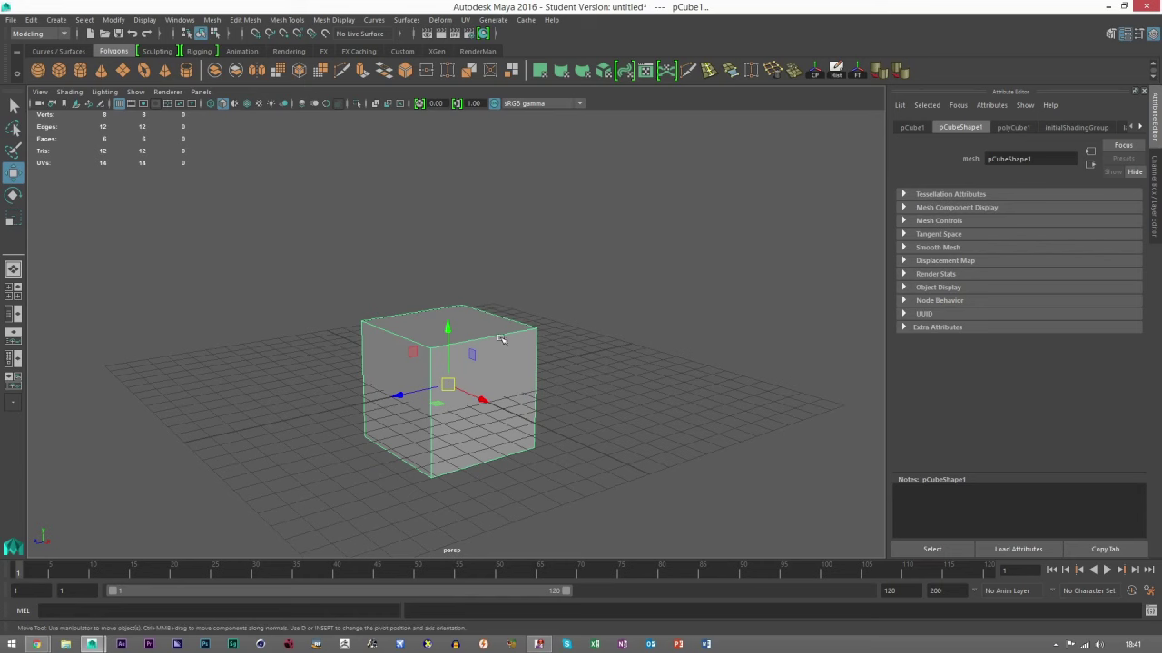
pyautogui.moveTo(445, 326); pyautogui.dragTo(446, 240)
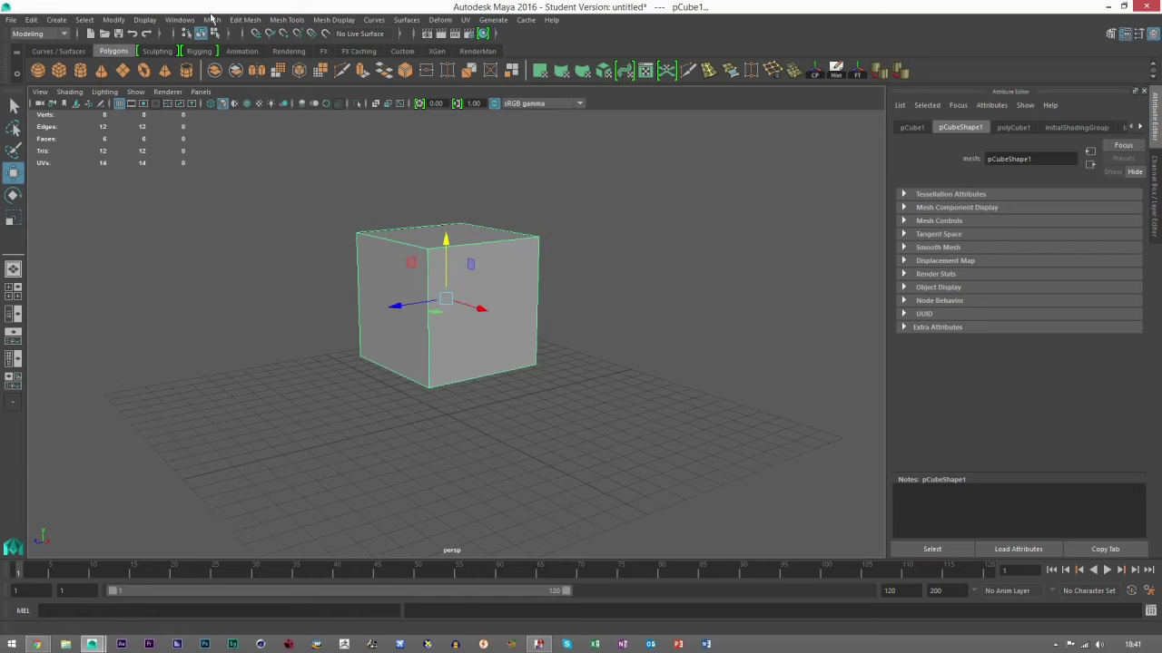
pyautogui.click(212, 20)
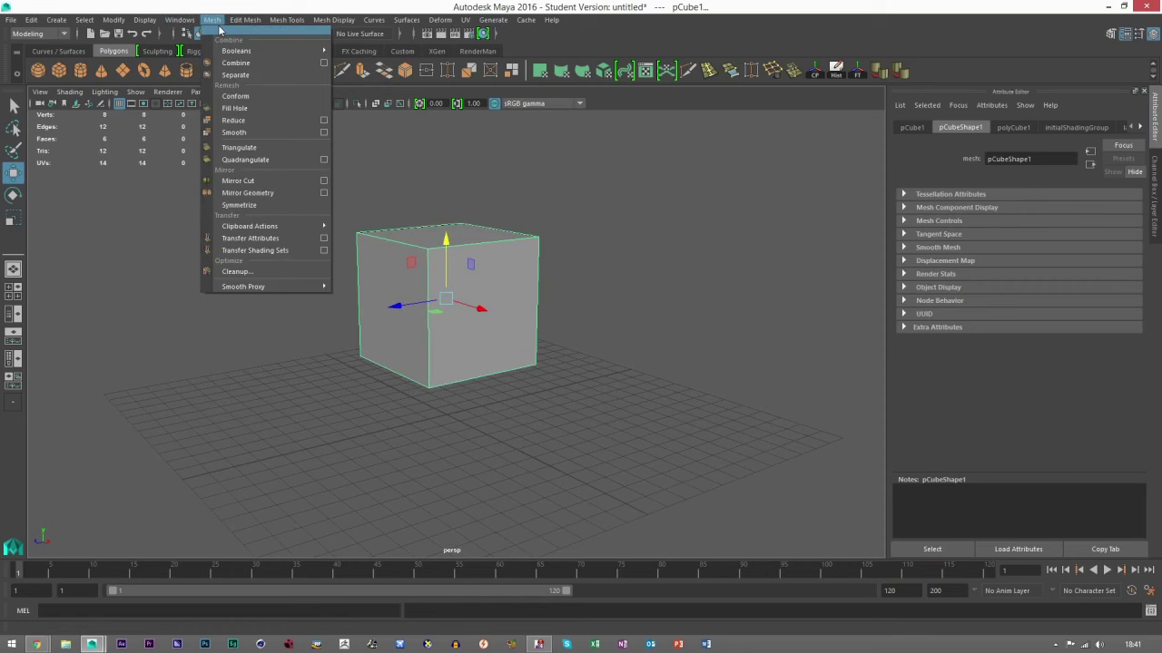
pyautogui.moveTo(237, 51)
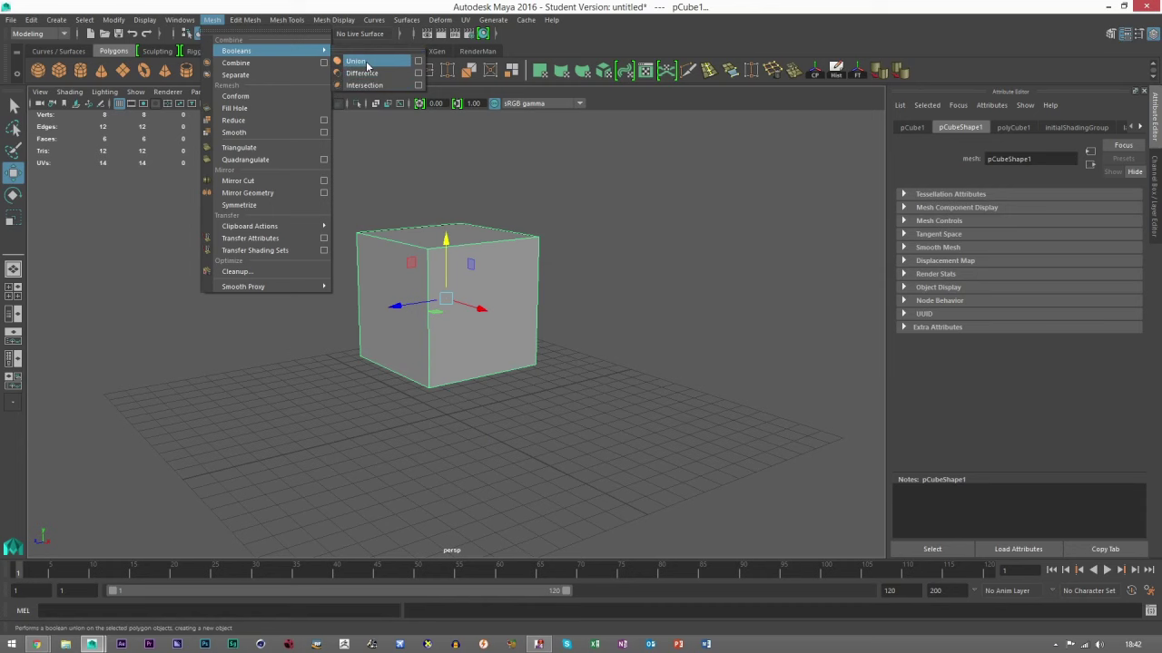
pyautogui.click(633, 251)
# Step: Duplicate the cube and move the copy diagonally upward so that it overlaps a corner of the original
pyautogui.click(458, 265)
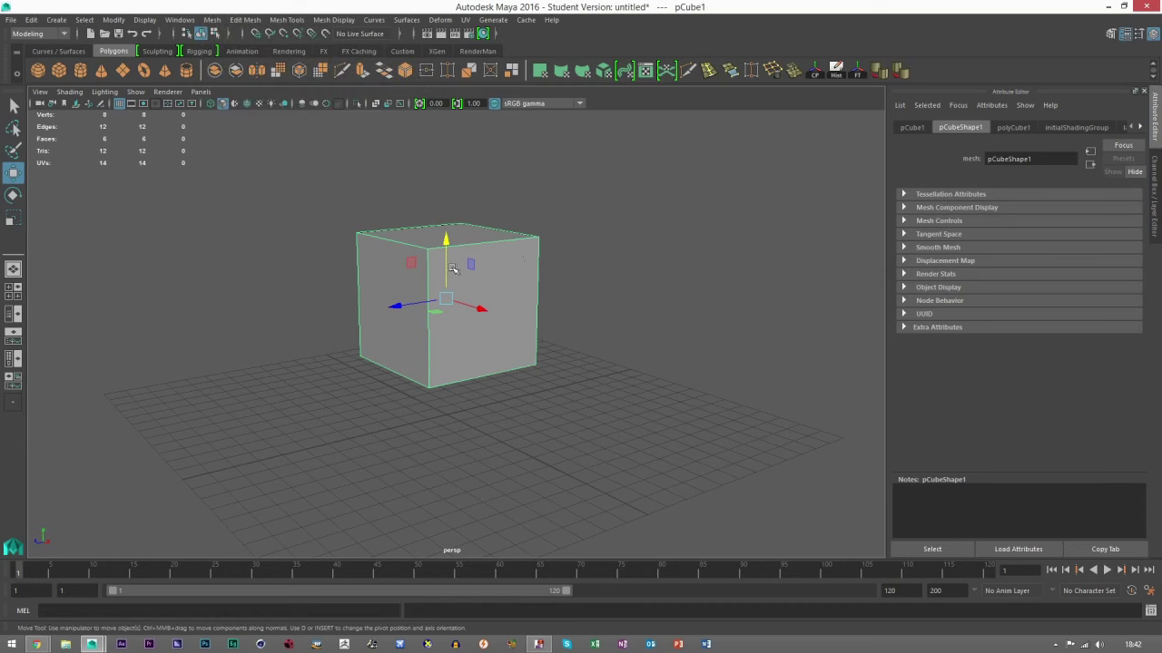
pyautogui.keyDown('alt'); pyautogui.moveTo(455, 269); pyautogui.dragTo(454, 307, button='middle'); pyautogui.keyUp('alt')
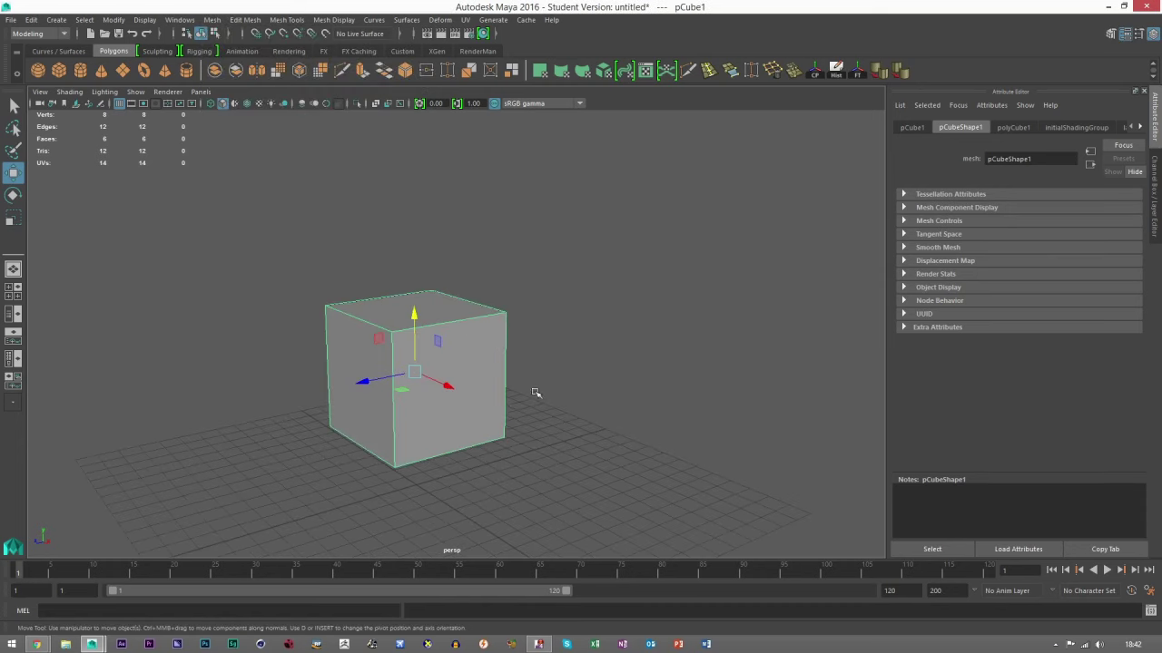
pyautogui.hotkey('ctrl', 'd')
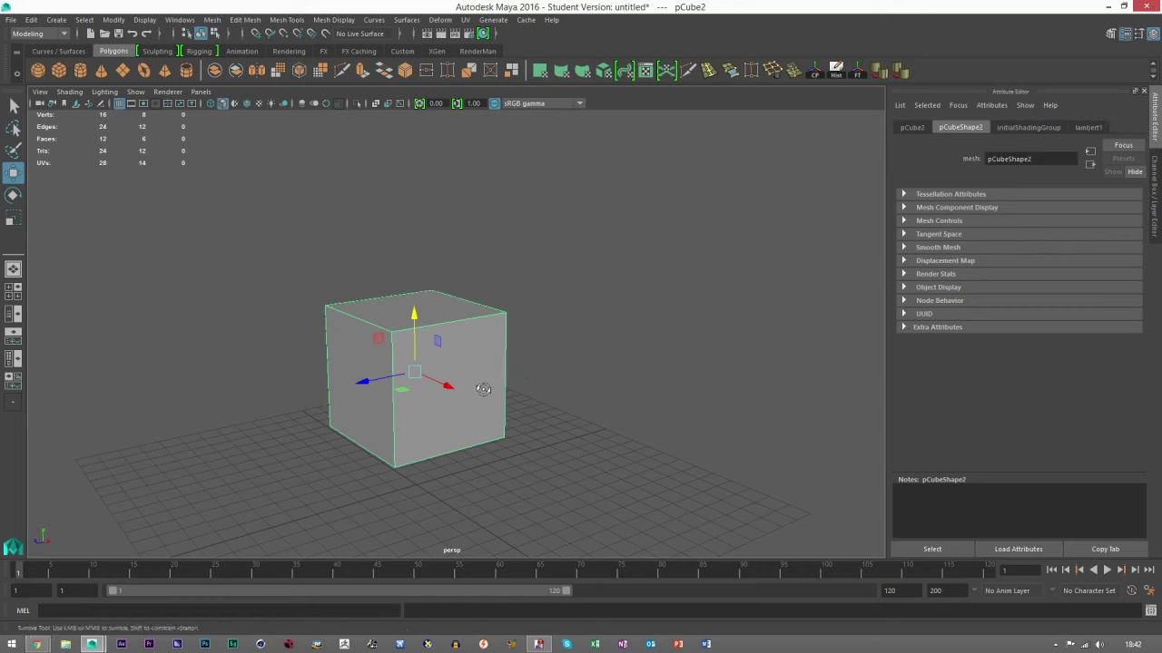
pyautogui.keyDown('alt'); pyautogui.moveTo(482, 389); pyautogui.dragTo(557, 368); pyautogui.keyUp('alt')
pyautogui.moveTo(444, 371); pyautogui.dragTo(426, 334)
pyautogui.click(547, 296)
pyautogui.click(569, 274)
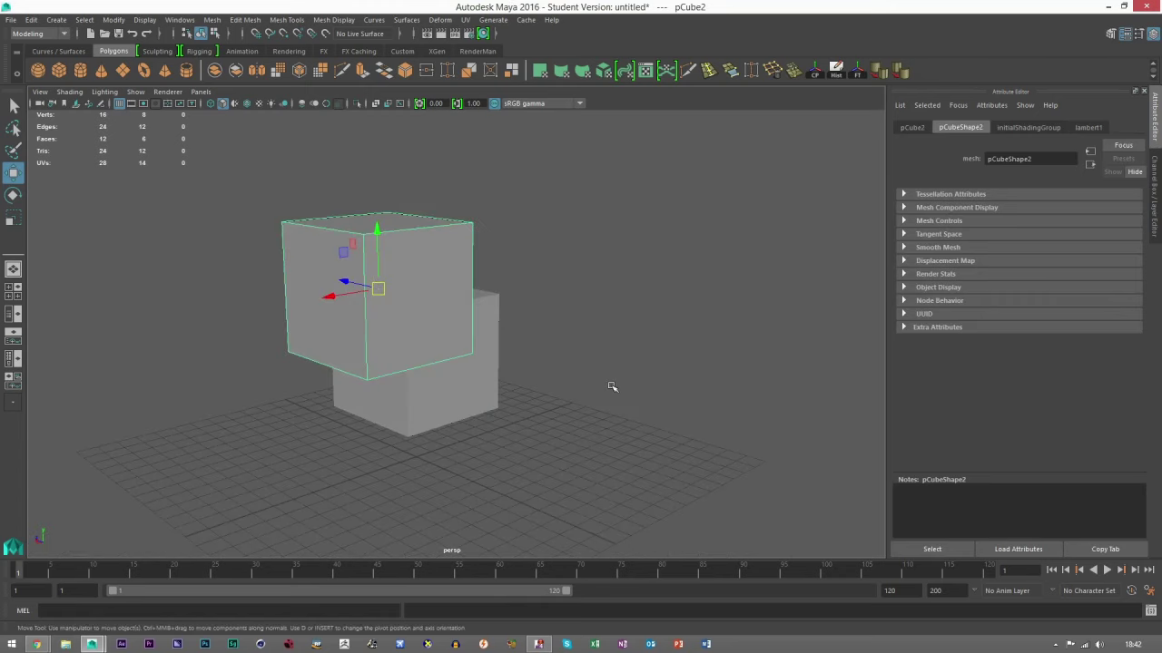
# Step: Deselect the cubes and turn on wireframe-on-shaded display for the viewport
pyautogui.click(539, 423)
pyautogui.keyDown('alt'); pyautogui.moveTo(539, 423); pyautogui.dragTo(359, 278); pyautogui.keyUp('alt')
pyautogui.click(246, 105)
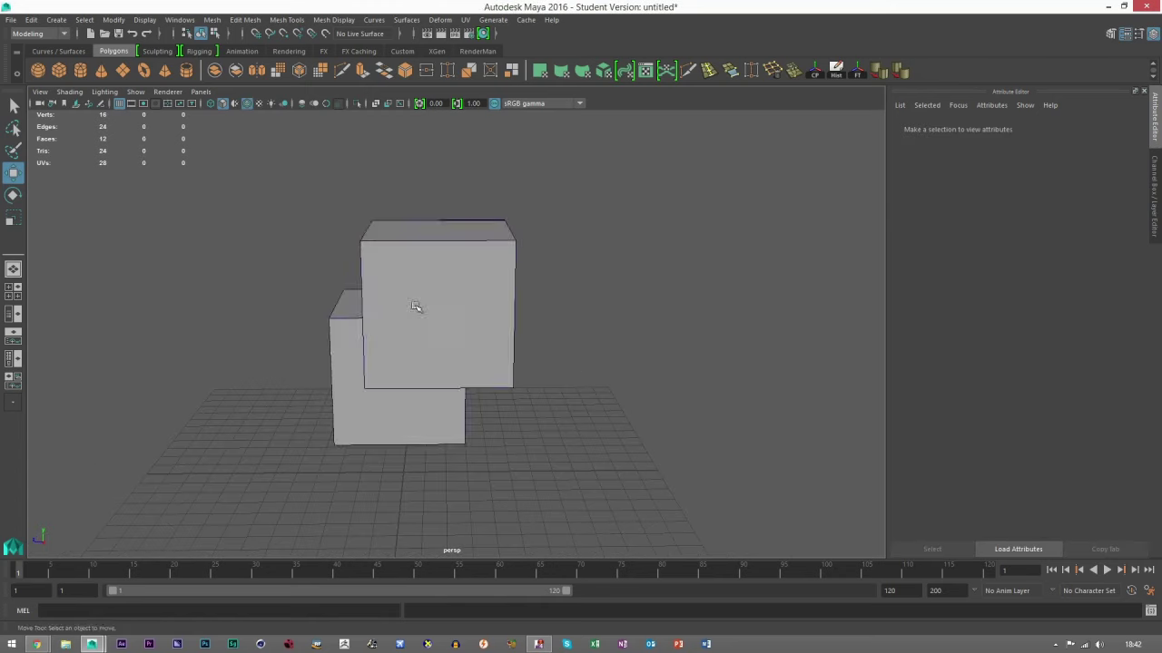
# Step: Combine the two overlapping cubes into one mesh with the Combine operation
pyautogui.moveTo(415, 306)
pyautogui.keyDown('alt'); pyautogui.mouseDown()
pyautogui.moveTo(473, 298)
pyautogui.moveTo(500, 372)
pyautogui.moveTo(389, 288)
pyautogui.moveTo(622, 431)
pyautogui.mouseUp(); pyautogui.keyUp('alt')
pyautogui.keyDown('alt'); pyautogui.moveTo(544, 363); pyautogui.dragTo(467, 327); pyautogui.keyUp('alt')
pyautogui.click(208, 20)
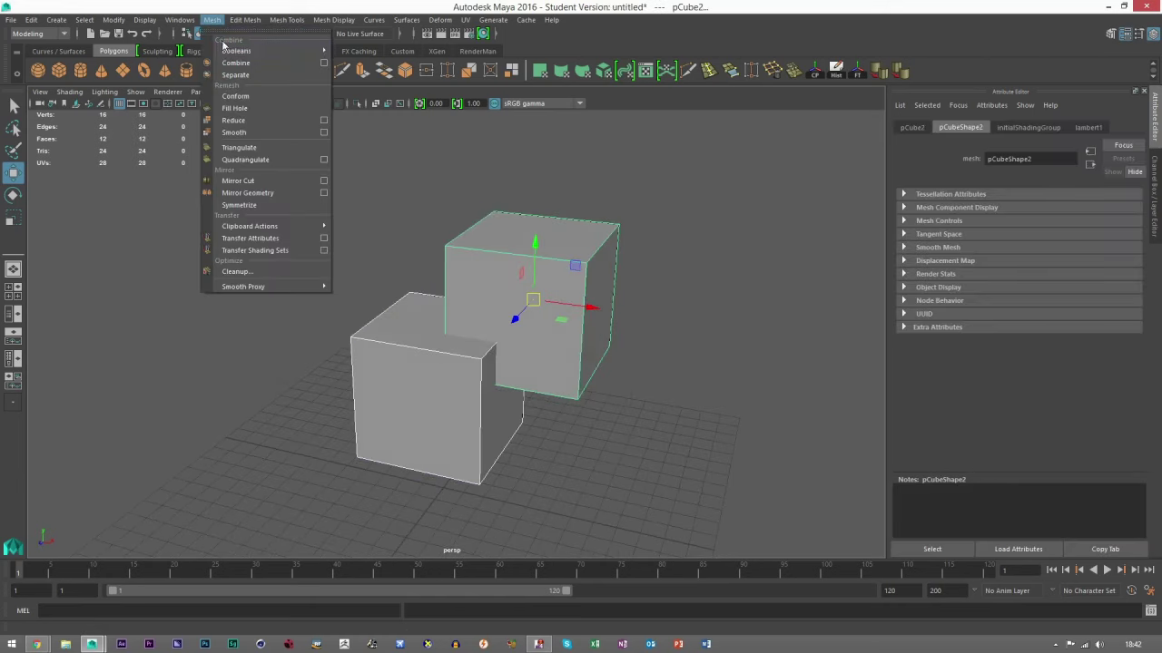
pyautogui.click(231, 57)
# Step: Examine the inside of the combined mesh where the two cubes overlap
pyautogui.scroll(3, 510, 373)
pyautogui.keyDown('alt'); pyautogui.moveTo(510, 373); pyautogui.dragTo(540, 322); pyautogui.keyUp('alt')
pyautogui.keyDown('alt'); pyautogui.moveTo(540, 323); pyautogui.dragTo(760, 447, button='right'); pyautogui.keyUp('alt')
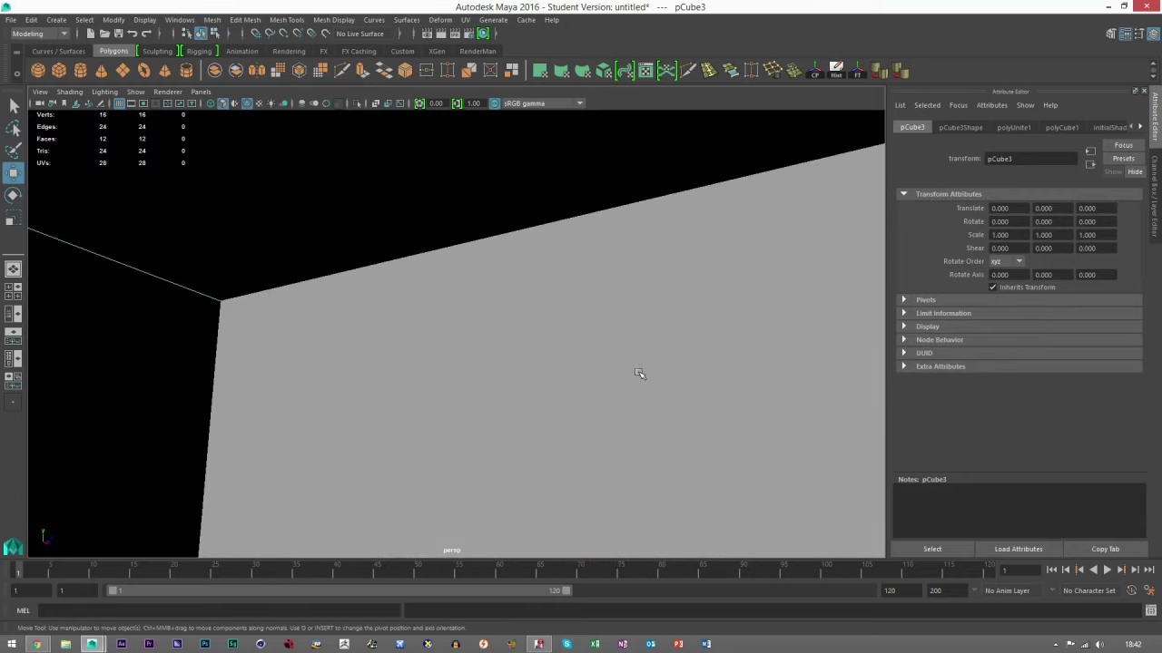
pyautogui.scroll(-1, 626, 373)
pyautogui.keyDown('alt'); pyautogui.moveTo(599, 332); pyautogui.dragTo(532, 228); pyautogui.keyUp('alt')
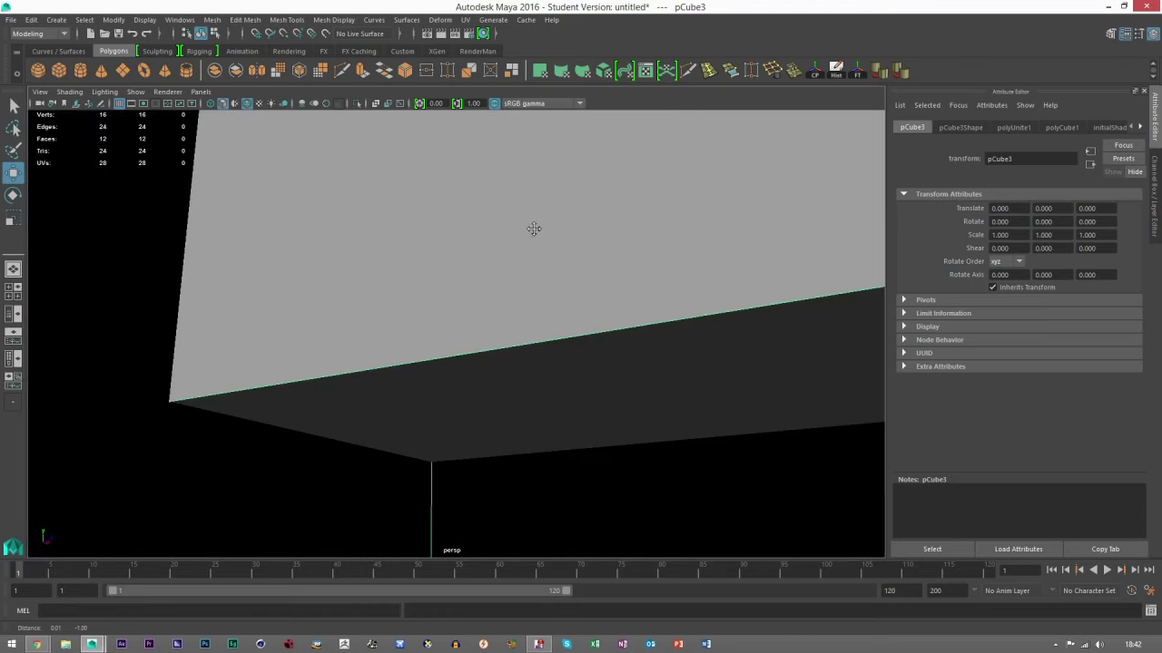
pyautogui.keyDown('alt'); pyautogui.moveTo(260, 306); pyautogui.dragTo(548, 311); pyautogui.keyUp('alt')
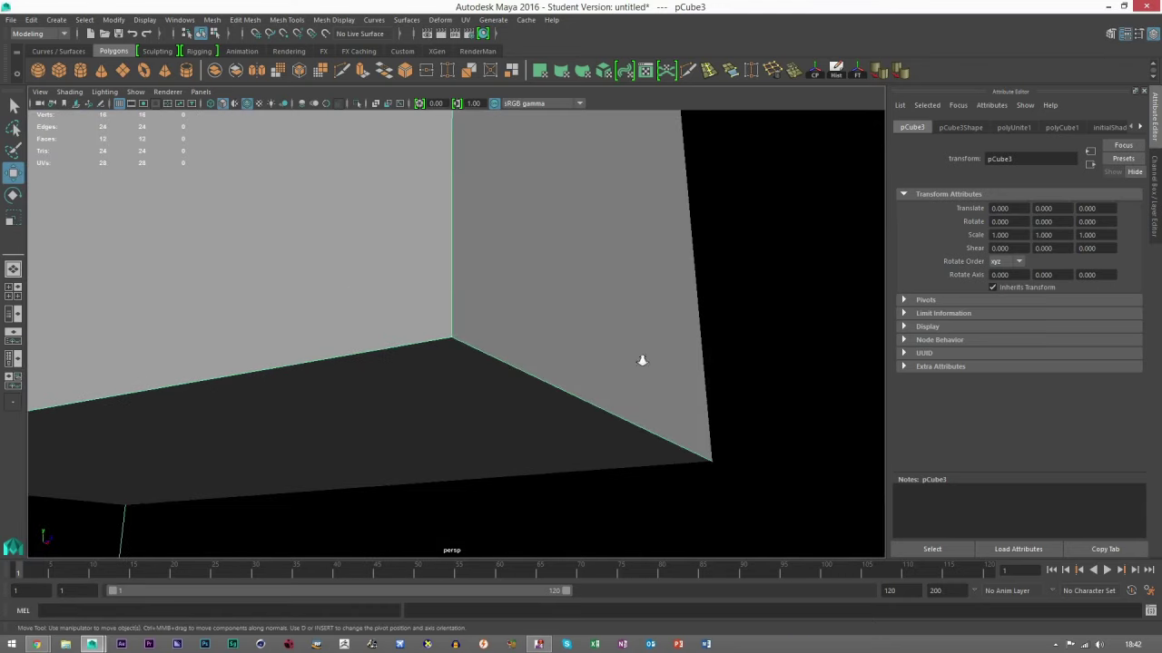
pyautogui.scroll(-6, 642, 361)
pyautogui.keyDown('alt'); pyautogui.moveTo(682, 324); pyautogui.dragTo(423, 399); pyautogui.keyUp('alt')
pyautogui.keyDown('alt'); pyautogui.moveTo(488, 401); pyautogui.dragTo(555, 396, button='middle'); pyautogui.keyUp('alt')
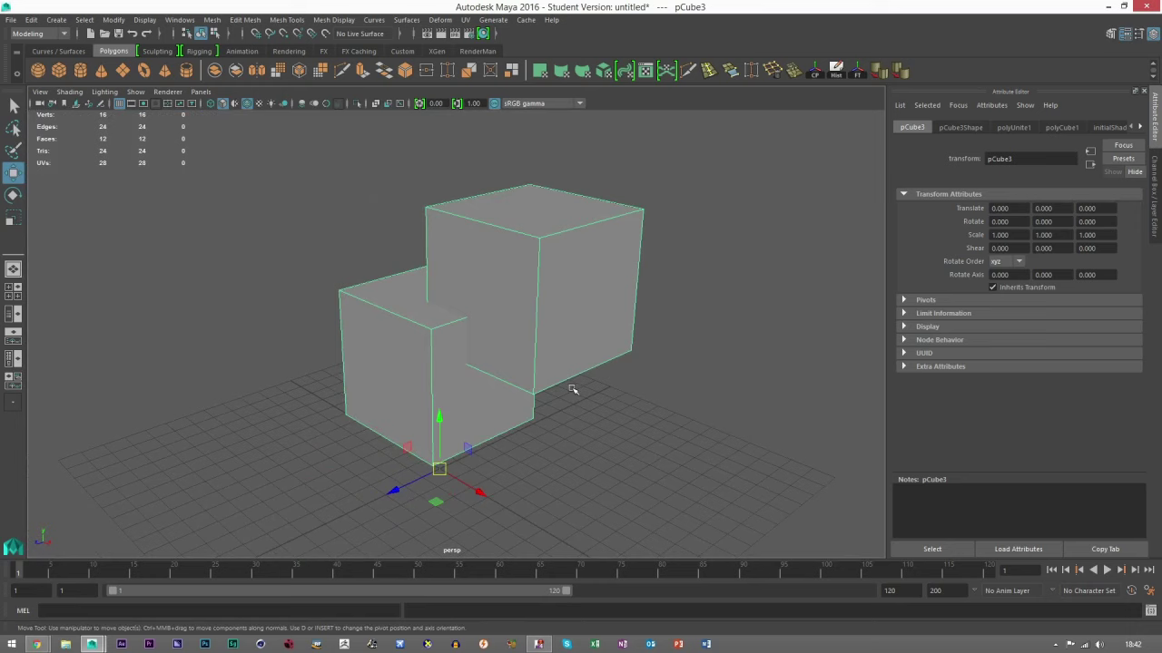
pyautogui.scroll(1, 555, 347)
# Step: Undo the mesh combine and check that each cube can be selected separately
pyautogui.hotkey('ctrl', 'z')
pyautogui.click(668, 463)
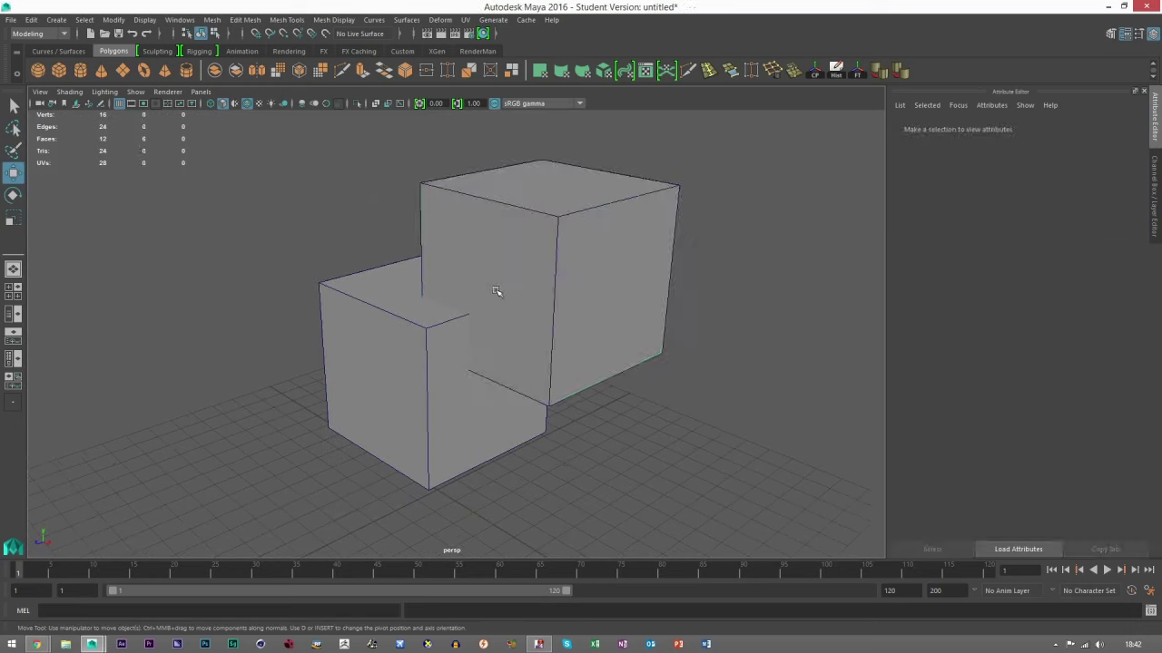
pyautogui.click(496, 291)
pyautogui.click(481, 376)
pyautogui.click(620, 477)
# Step: Examine the intersection between the two separate cubes, selecting each cube in turn
pyautogui.keyDown('alt'); pyautogui.moveTo(449, 292); pyautogui.dragTo(488, 303, button='middle'); pyautogui.keyUp('alt')
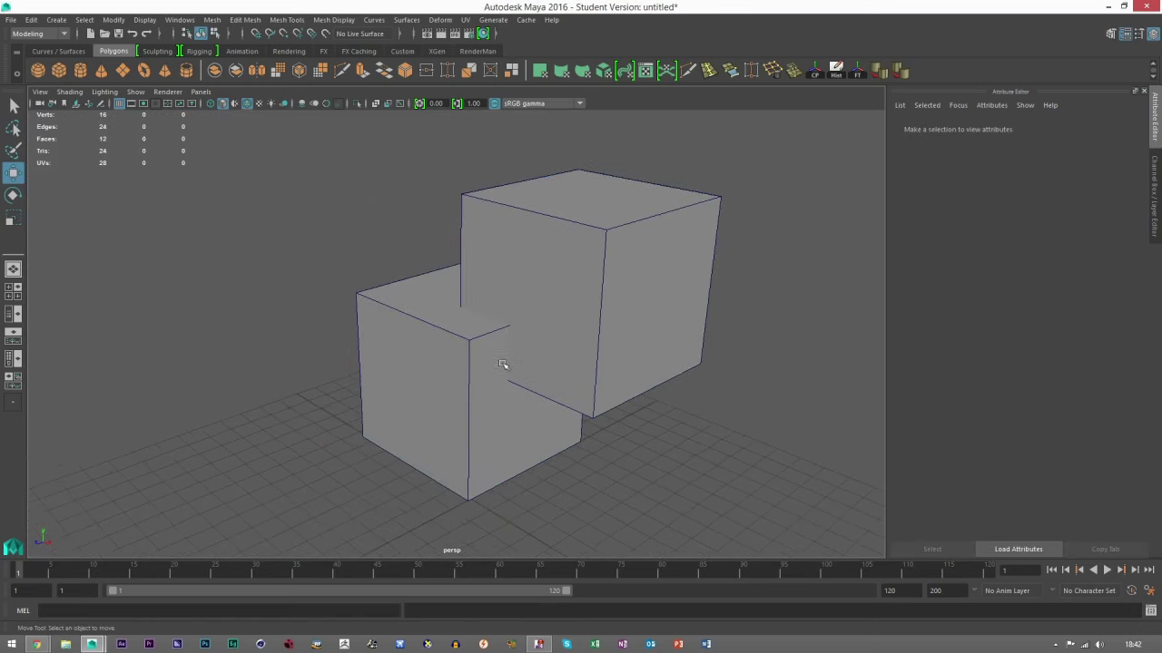
pyautogui.keyDown('alt'); pyautogui.moveTo(449, 349); pyautogui.dragTo(440, 340); pyautogui.keyUp('alt')
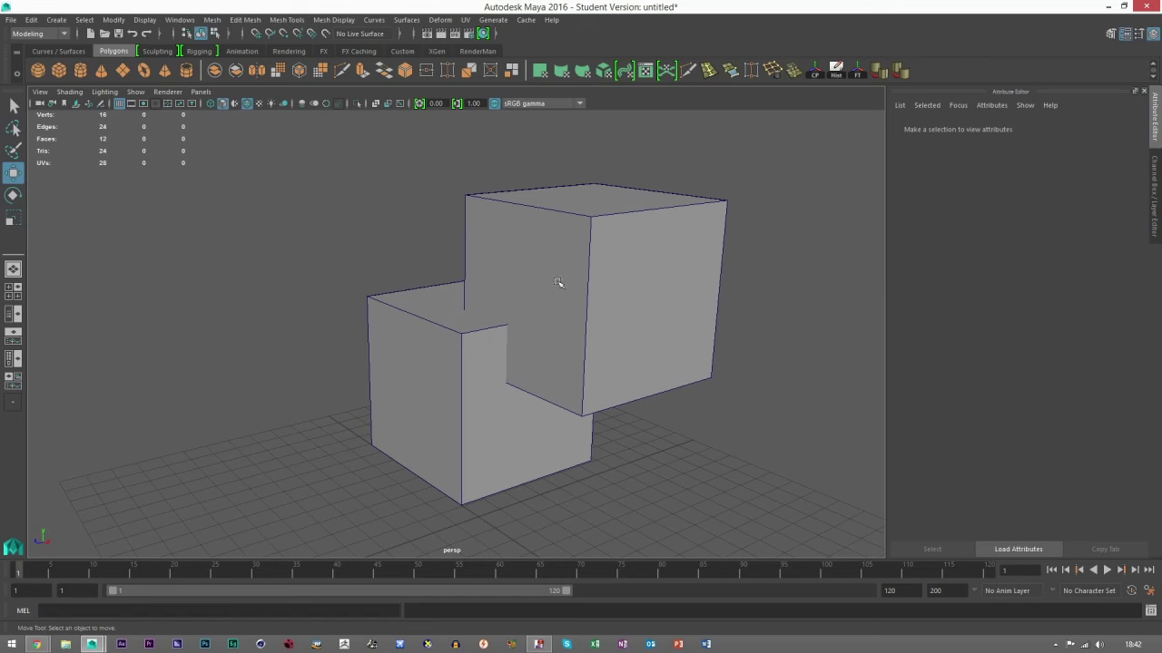
pyautogui.keyDown('alt'); pyautogui.moveTo(558, 284); pyautogui.dragTo(556, 275, button='middle'); pyautogui.keyUp('alt')
pyautogui.click(430, 405)
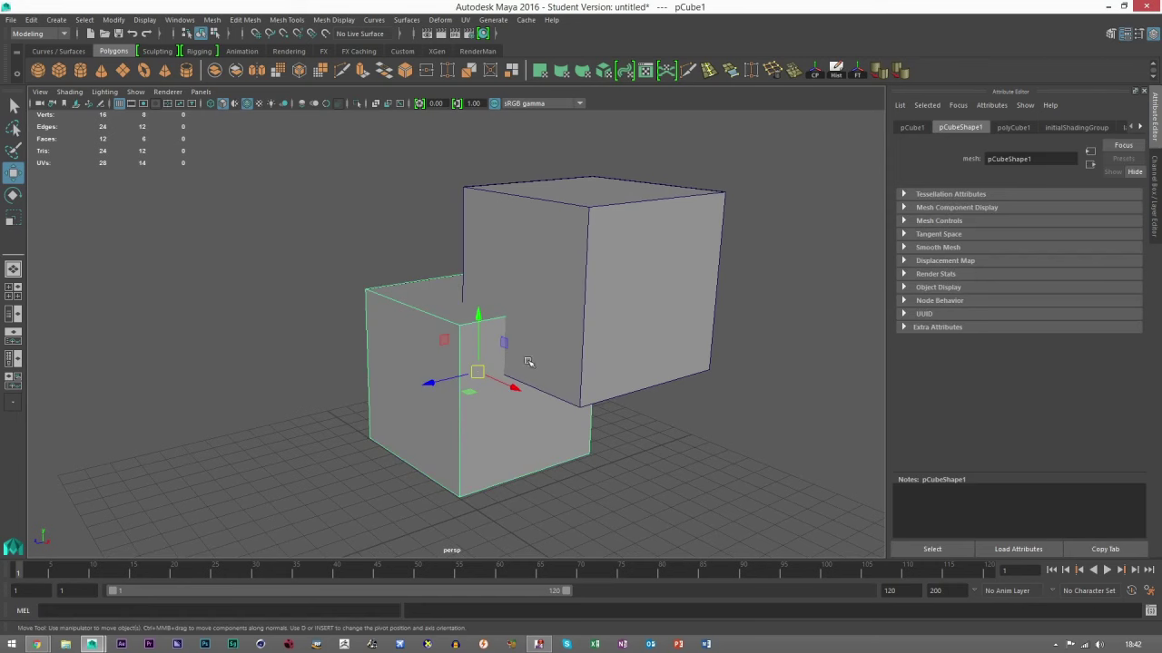
pyautogui.click(594, 260)
pyautogui.keyDown('alt'); pyautogui.moveTo(518, 355); pyautogui.dragTo(508, 380); pyautogui.keyUp('alt')
pyautogui.scroll(4, 583, 352)
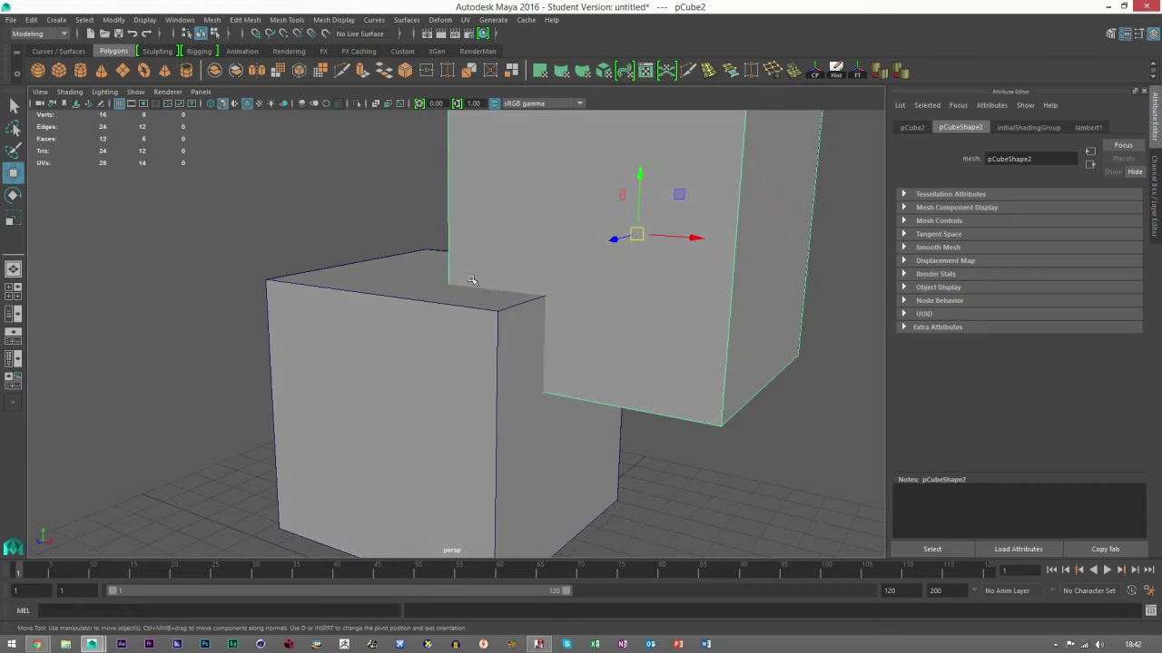
pyautogui.click(385, 325)
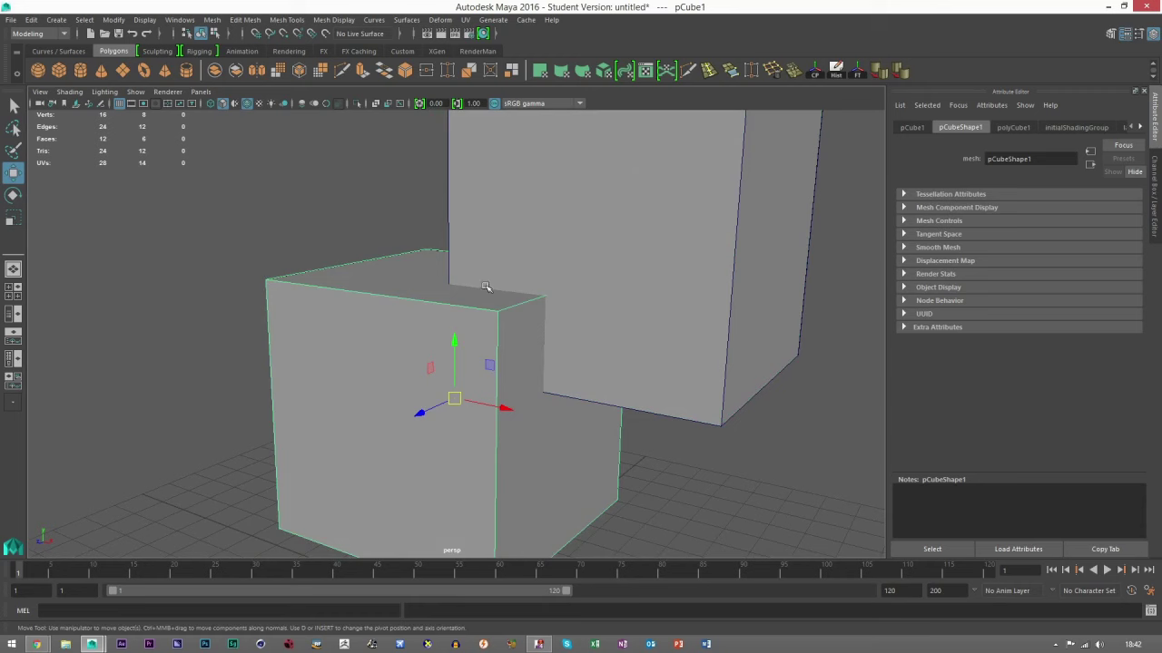
pyautogui.click(535, 293)
pyautogui.keyDown('alt'); pyautogui.moveTo(626, 338); pyautogui.dragTo(567, 305); pyautogui.keyUp('alt')
pyautogui.scroll(-3, 590, 309)
pyautogui.click(654, 438)
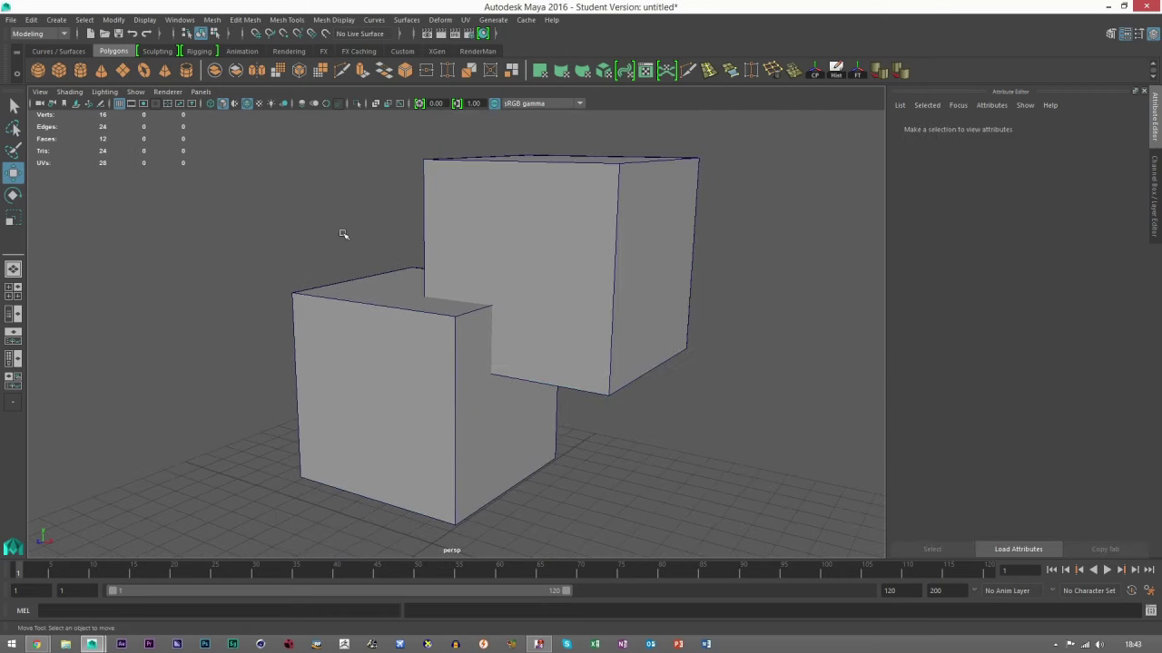
# Step: Apply a Boolean Union to the lower and upper cubes
pyautogui.click(418, 341)
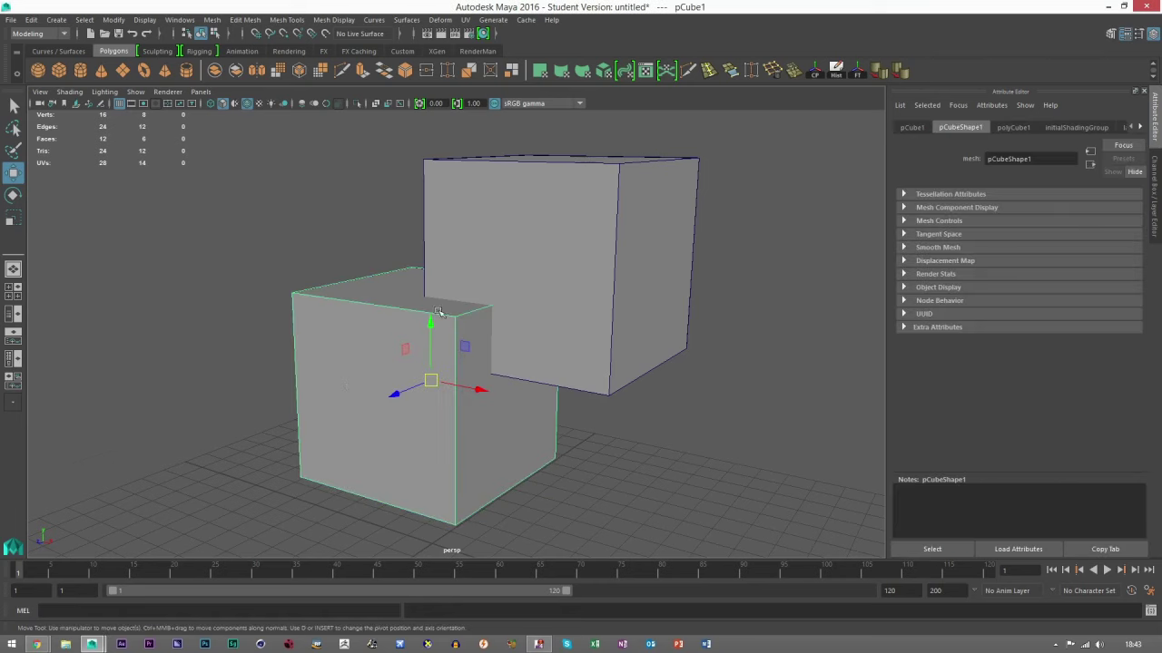
pyautogui.keyDown('alt'); pyautogui.moveTo(474, 381); pyautogui.dragTo(470, 343); pyautogui.keyUp('alt')
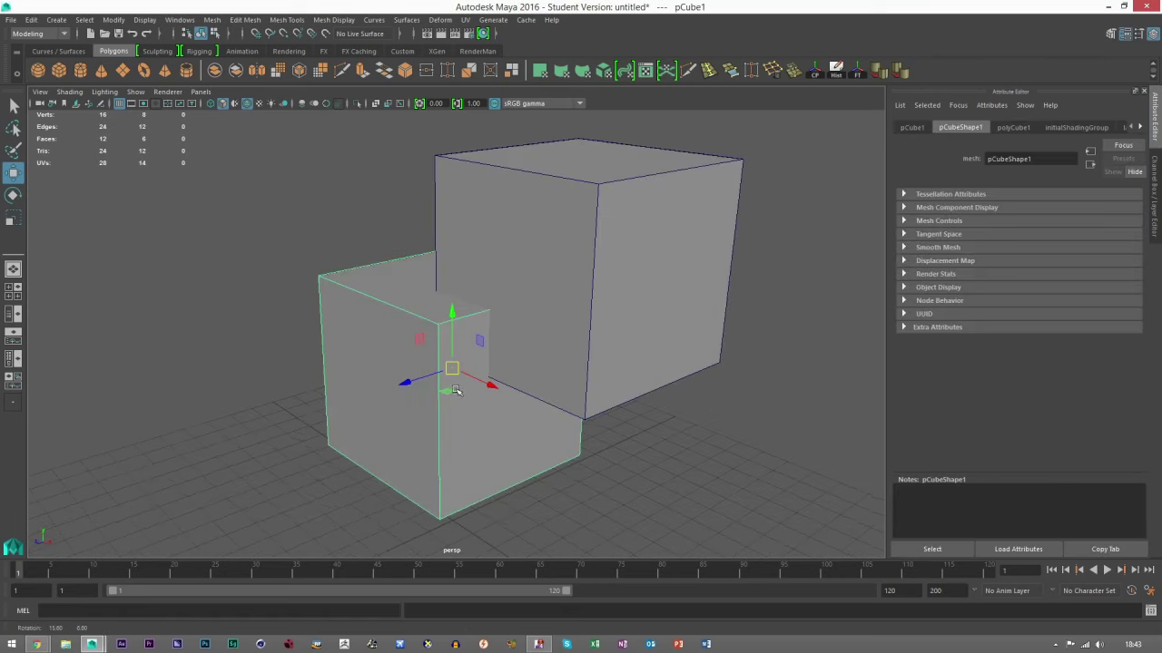
pyautogui.keyDown('shift'); pyautogui.click(560, 276); pyautogui.keyUp('shift')
pyautogui.keyDown('alt'); pyautogui.moveTo(480, 325); pyautogui.dragTo(537, 332, button='middle'); pyautogui.keyUp('alt')
pyautogui.scroll(4, 535, 333)
pyautogui.click(453, 338)
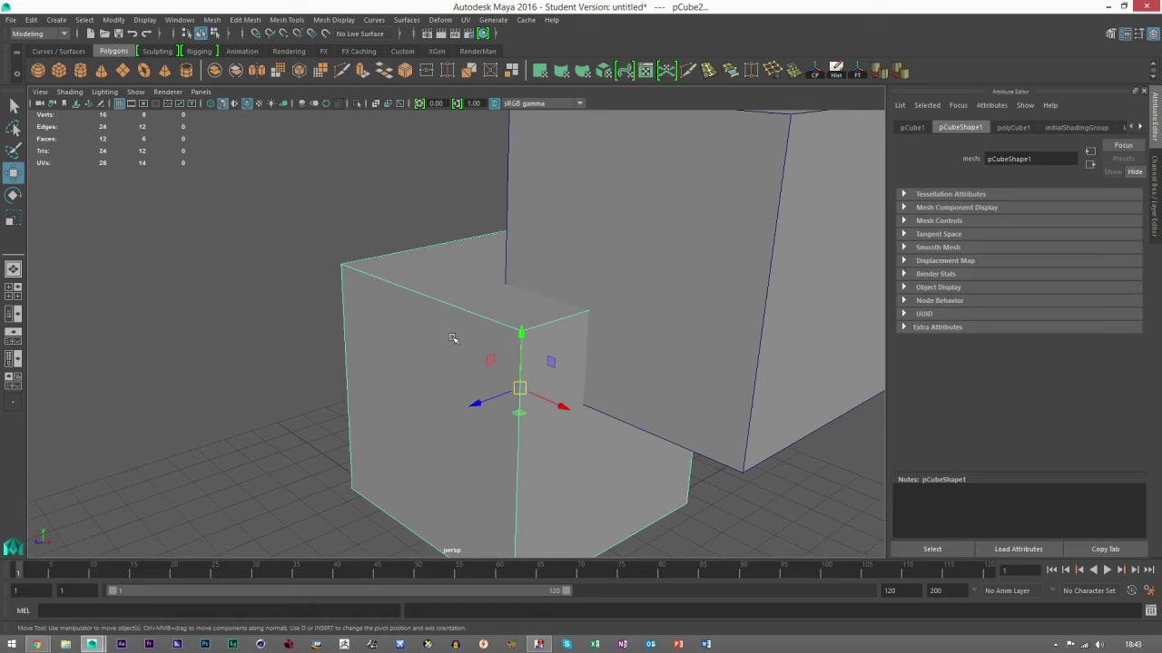
pyautogui.keyDown('alt'); pyautogui.moveTo(453, 338); pyautogui.dragTo(454, 372); pyautogui.keyUp('alt')
pyautogui.scroll(-3, 431, 330)
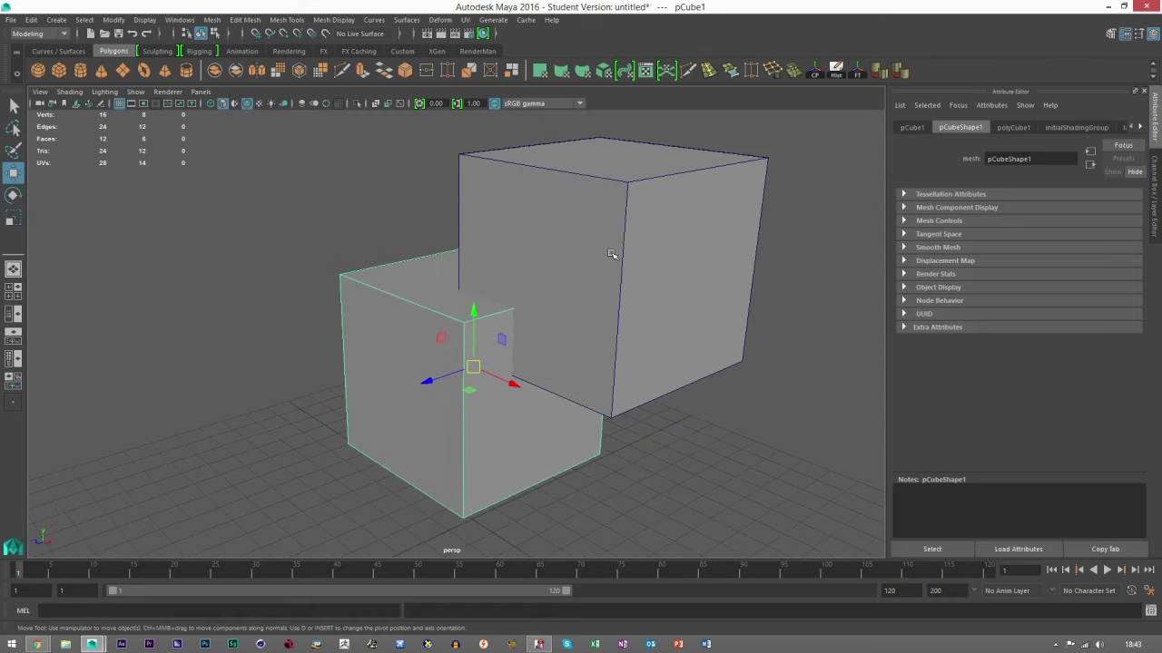
pyautogui.keyDown('shift'); pyautogui.click(610, 255); pyautogui.keyUp('shift')
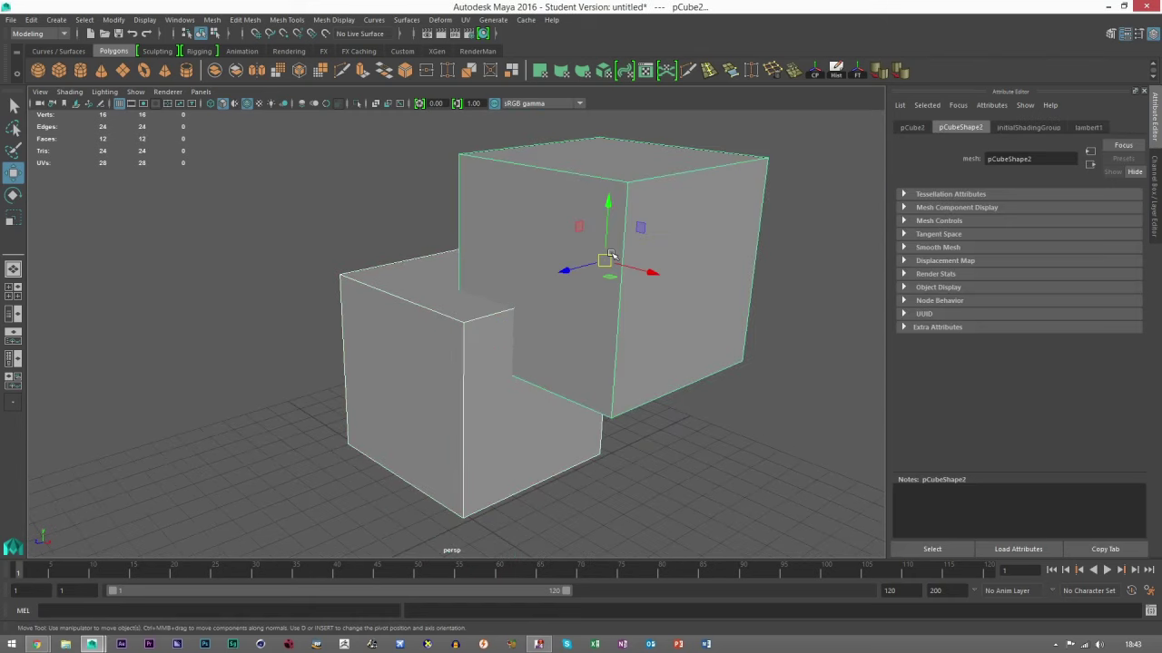
pyautogui.click(215, 20)
pyautogui.moveTo(273, 51)
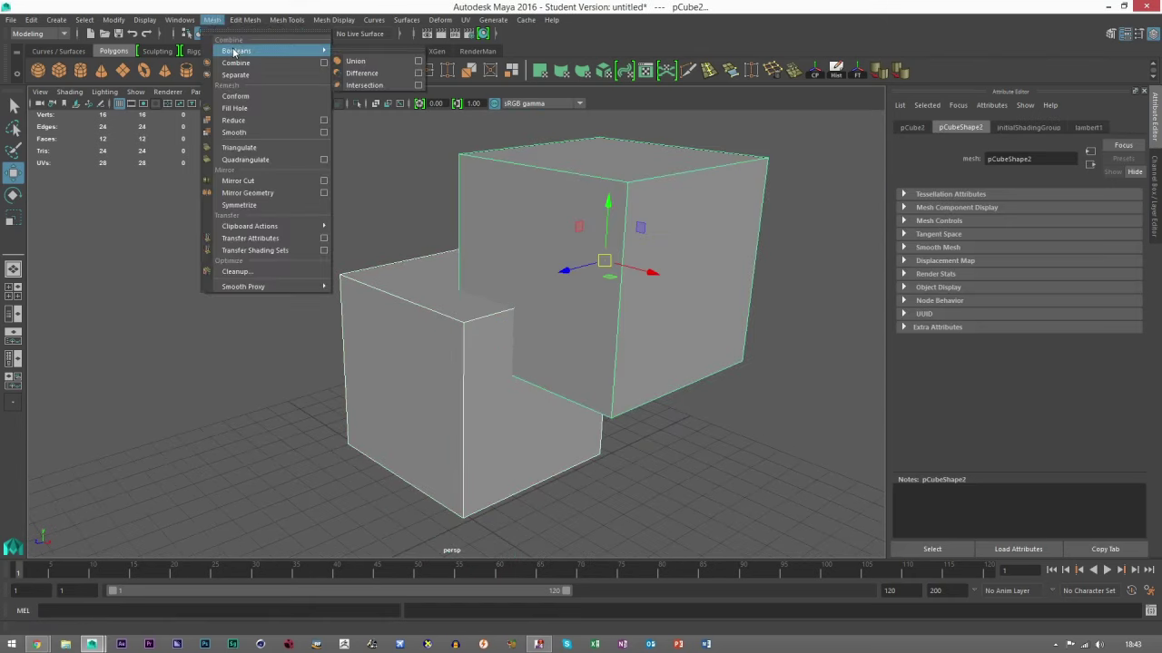
pyautogui.click(355, 61)
# Step: Inspect the inside and the intersection edges of the Boolean Union mesh
pyautogui.keyDown('alt'); pyautogui.moveTo(513, 283); pyautogui.dragTo(407, 282); pyautogui.keyUp('alt')
pyautogui.keyDown('alt'); pyautogui.moveTo(473, 298); pyautogui.dragTo(513, 352); pyautogui.keyUp('alt')
pyautogui.scroll(10, 514, 352)
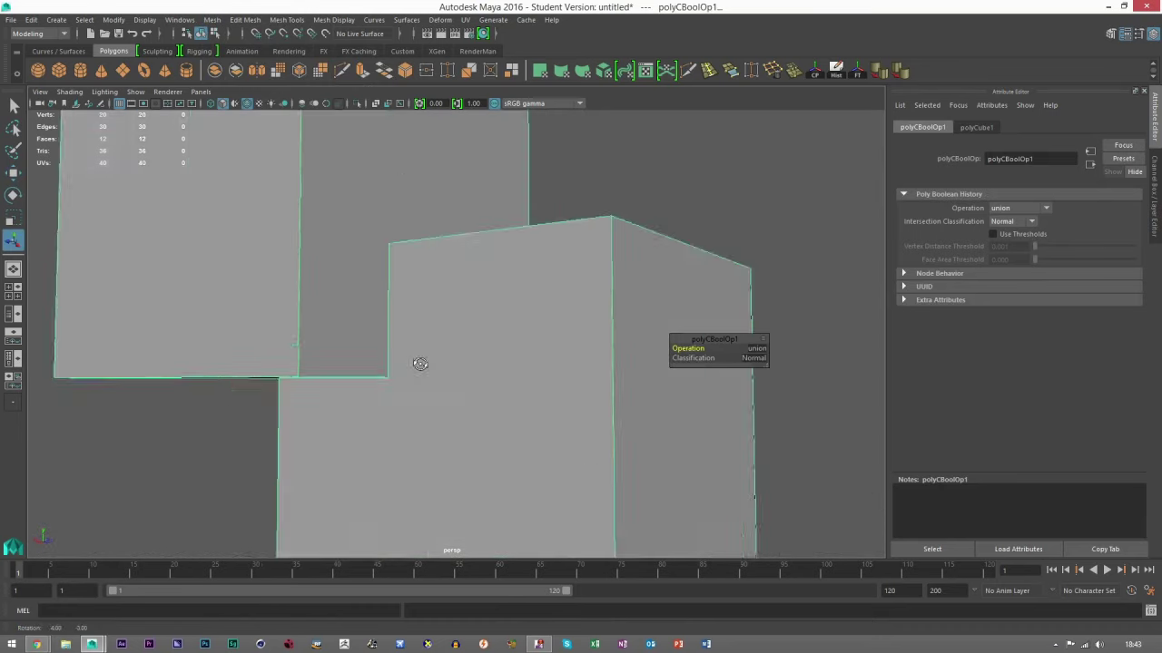
pyautogui.scroll(2, 538, 349)
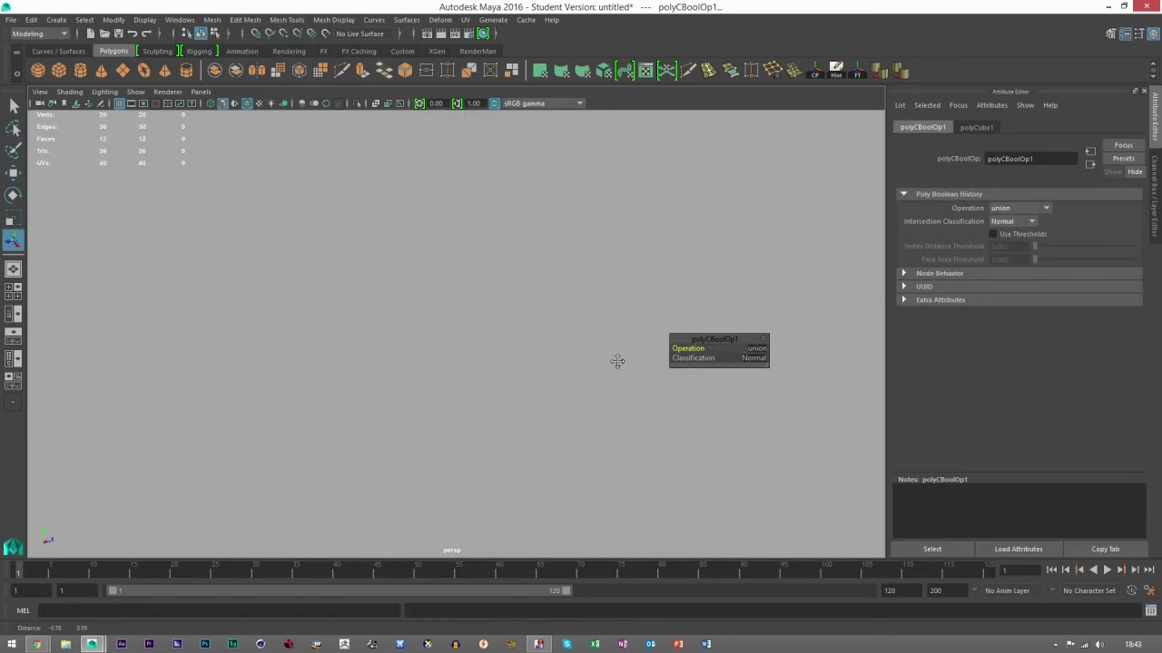
pyautogui.keyDown('alt'); pyautogui.moveTo(614, 361); pyautogui.dragTo(514, 315); pyautogui.keyUp('alt')
pyautogui.scroll(-8, 583, 335)
pyautogui.keyDown('alt'); pyautogui.moveTo(586, 335); pyautogui.dragTo(461, 383); pyautogui.keyUp('alt')
pyautogui.scroll(4, 461, 382)
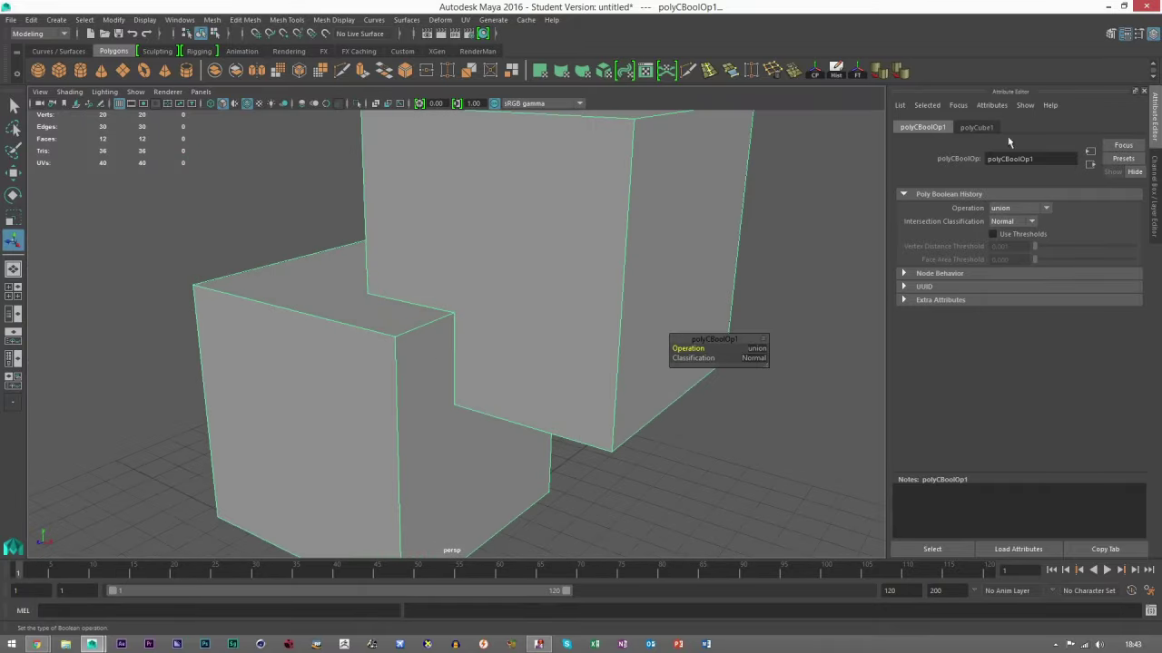
# Step: Show the Modeling Toolkit and switch the union mesh to vertex selection
pyautogui.click(1109, 34)
pyautogui.keyDown('alt'); pyautogui.moveTo(545, 318); pyautogui.dragTo(389, 290); pyautogui.keyUp('alt')
pyautogui.scroll(-5, 357, 290)
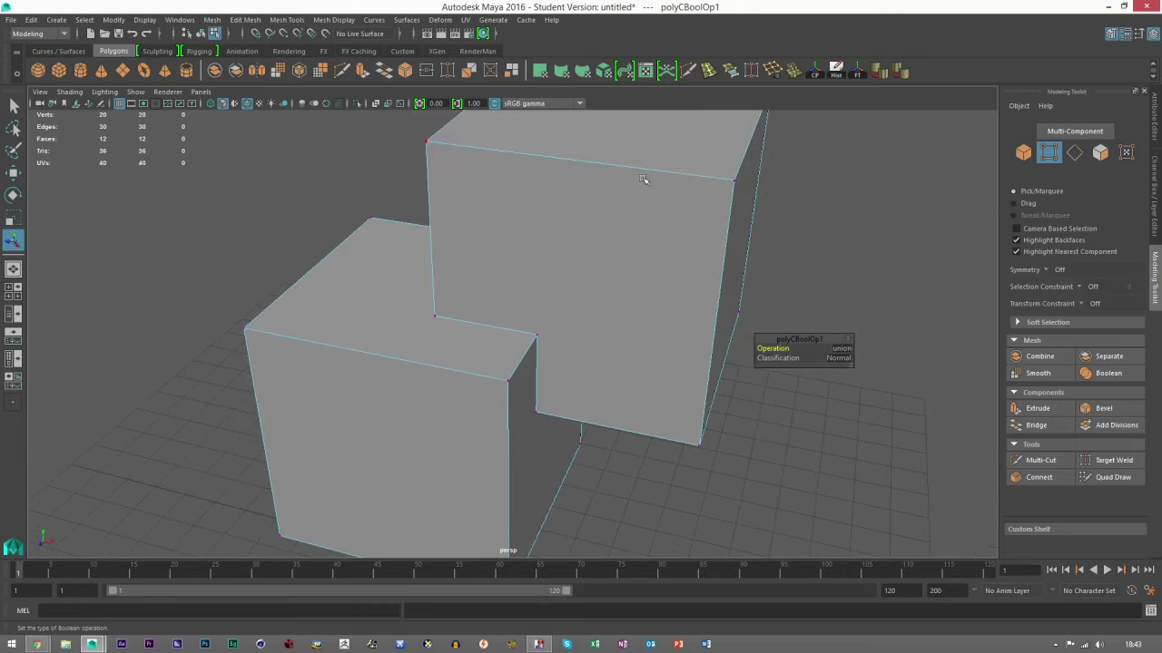
# Step: Multi-Cut the lower cube's notched side face from the inner intersection corner to the outer bottom corner
pyautogui.moveTo(525, 341)
pyautogui.keyDown('alt'); pyautogui.mouseDown()
pyautogui.moveTo(552, 381)
pyautogui.moveTo(559, 352)
pyautogui.moveTo(543, 336)
pyautogui.mouseUp(); pyautogui.keyUp('alt')
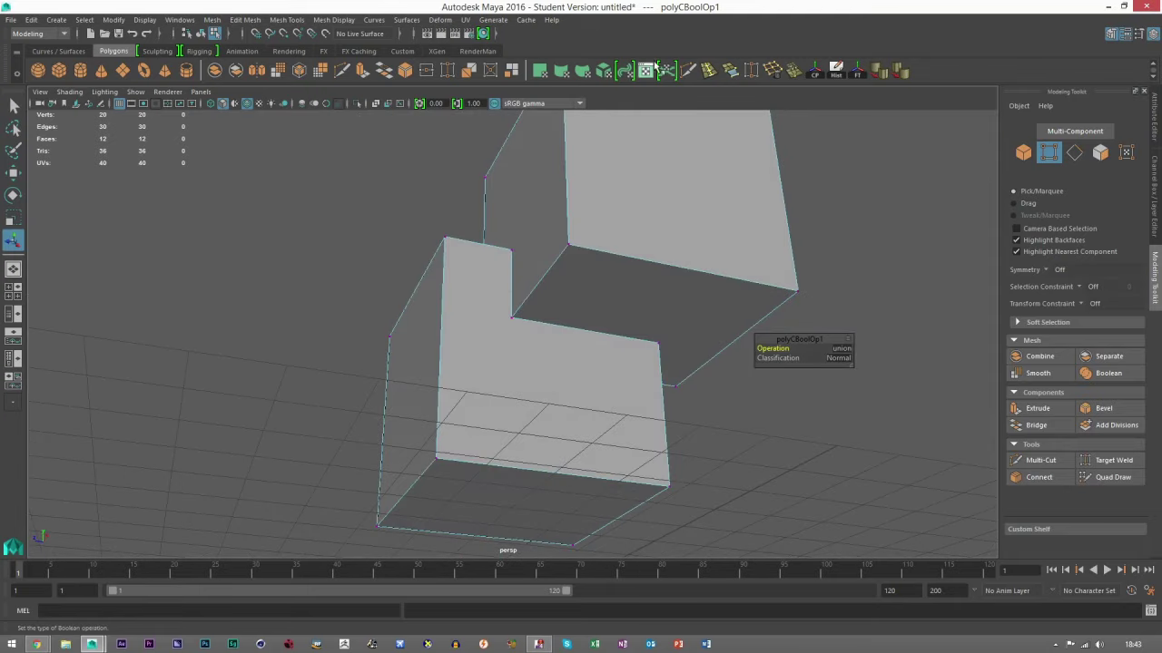
pyautogui.click(687, 70)
pyautogui.click(511, 317)
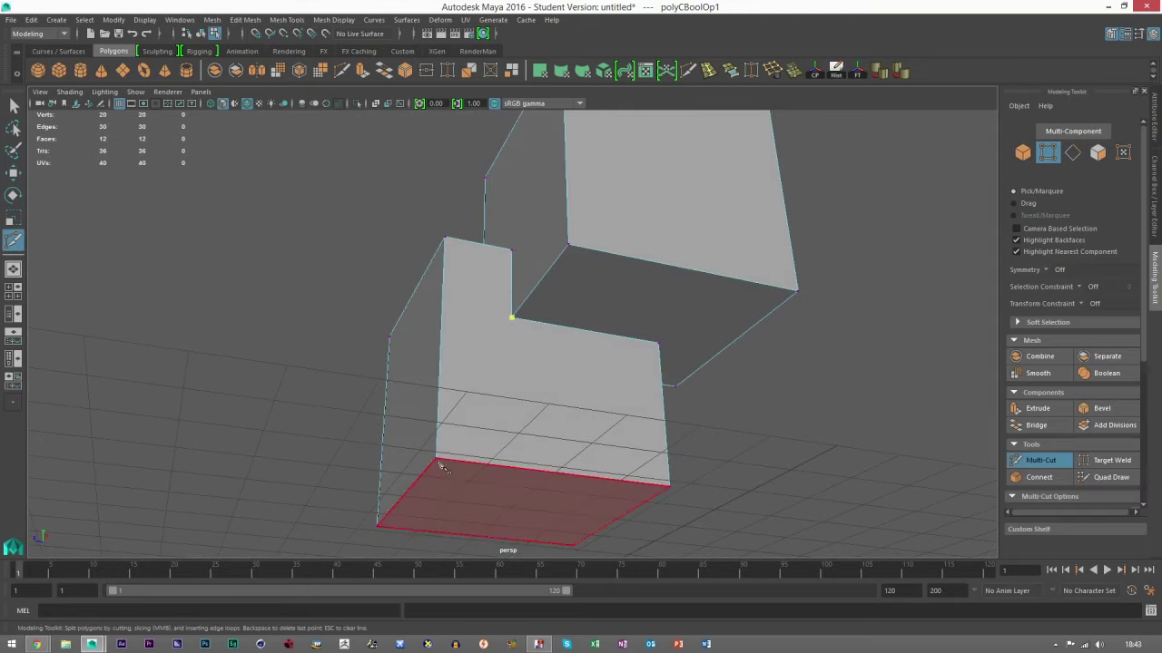
pyautogui.click(437, 458)
pyautogui.press('q')
pyautogui.press('g')
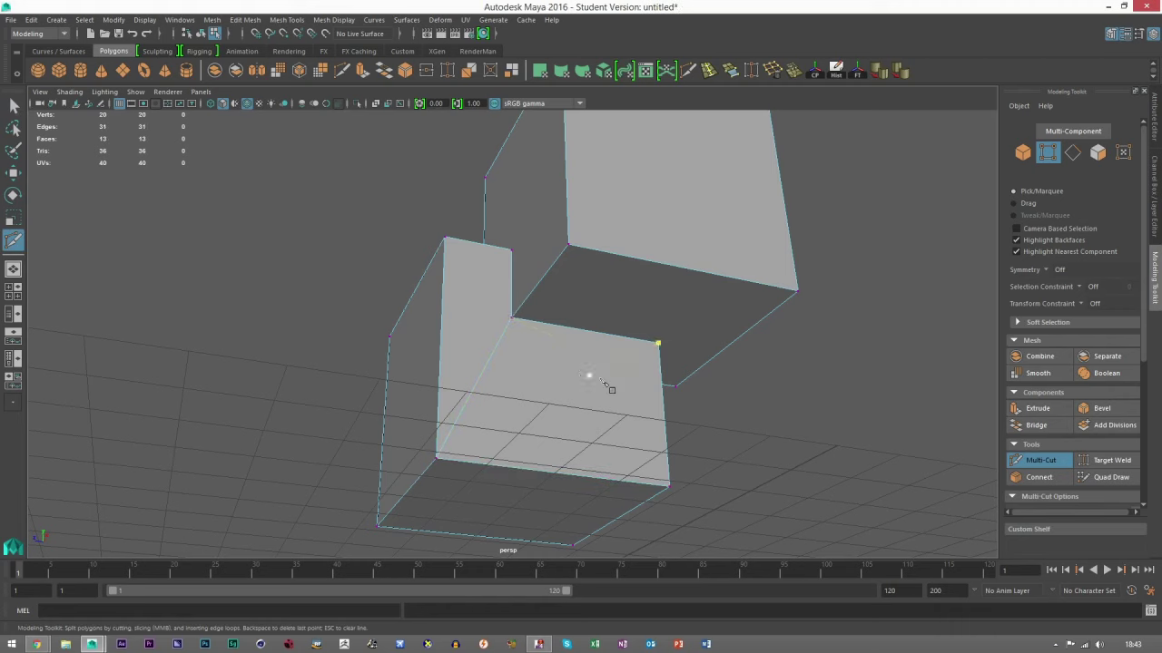
# Step: Multi-Cut the lower cube's notched top face from the inner intersection corner to the opposite outer corner
pyautogui.keyDown('alt'); pyautogui.moveTo(586, 373); pyautogui.dragTo(558, 396); pyautogui.keyUp('alt')
pyautogui.keyDown('alt'); pyautogui.moveTo(508, 337); pyautogui.dragTo(628, 369); pyautogui.keyUp('alt')
pyautogui.keyDown('alt'); pyautogui.moveTo(491, 319); pyautogui.dragTo(559, 345); pyautogui.keyUp('alt')
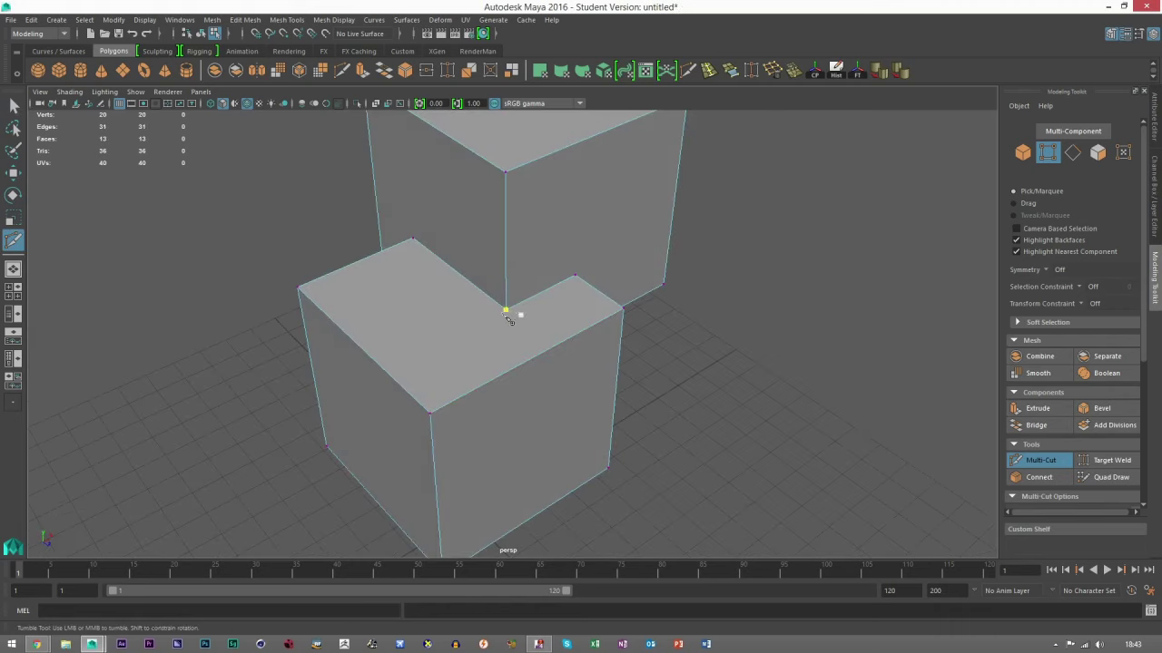
pyautogui.click(430, 414)
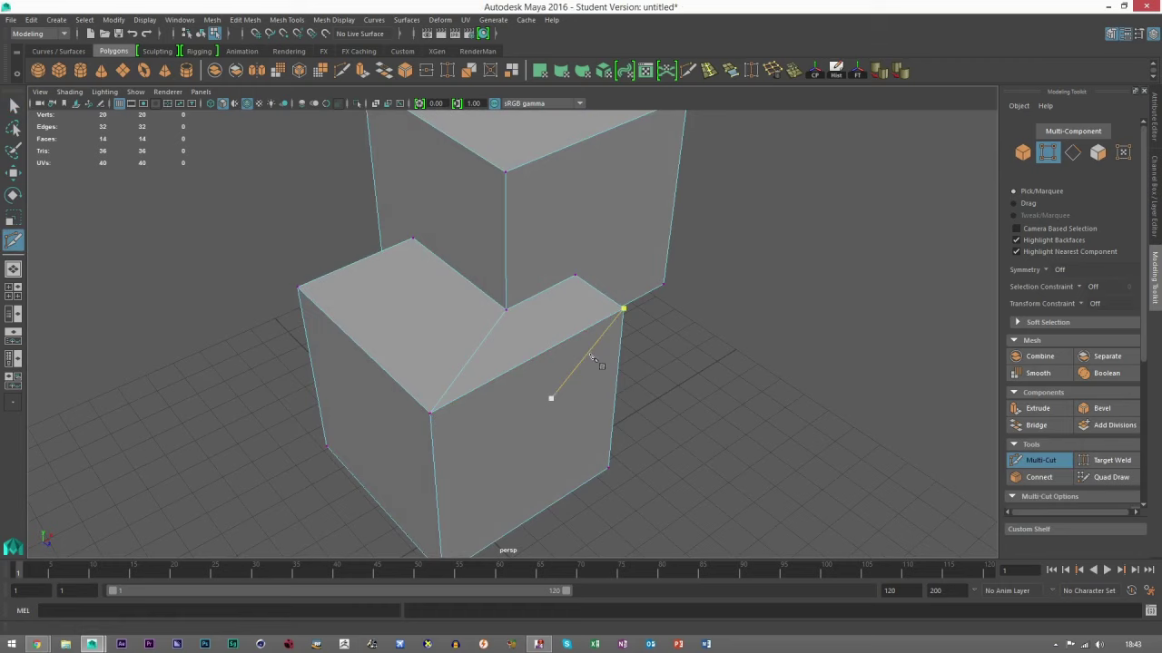
pyautogui.press('Return')
# Step: Cut the upper cube's notched side face from its outer top corner to the intersection corner with Multi-Cut
pyautogui.scroll(-5, 451, 347)
pyautogui.keyDown('alt'); pyautogui.moveTo(451, 348); pyautogui.dragTo(515, 299); pyautogui.keyUp('alt')
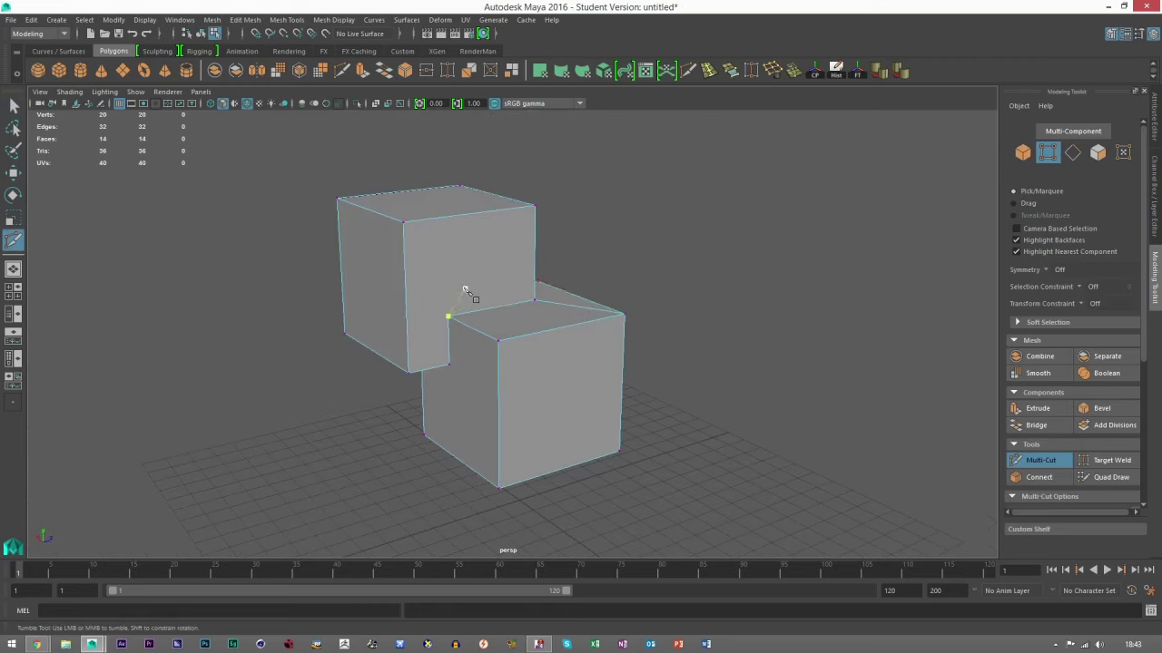
pyautogui.scroll(4, 466, 290)
pyautogui.click(361, 178)
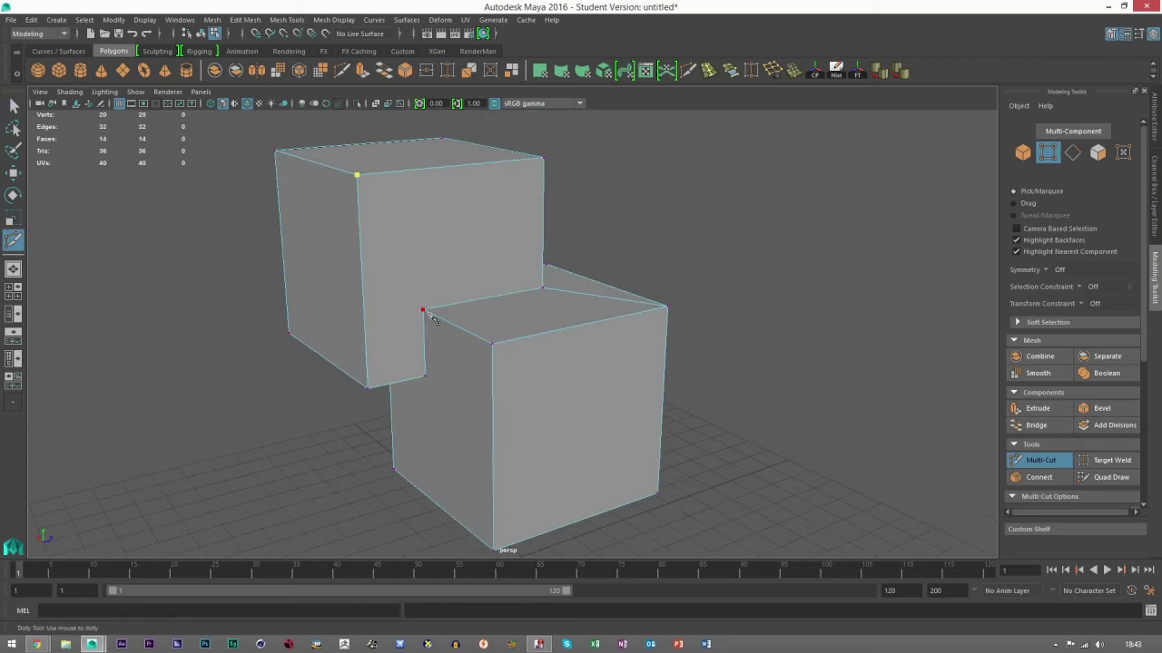
pyautogui.press('q')
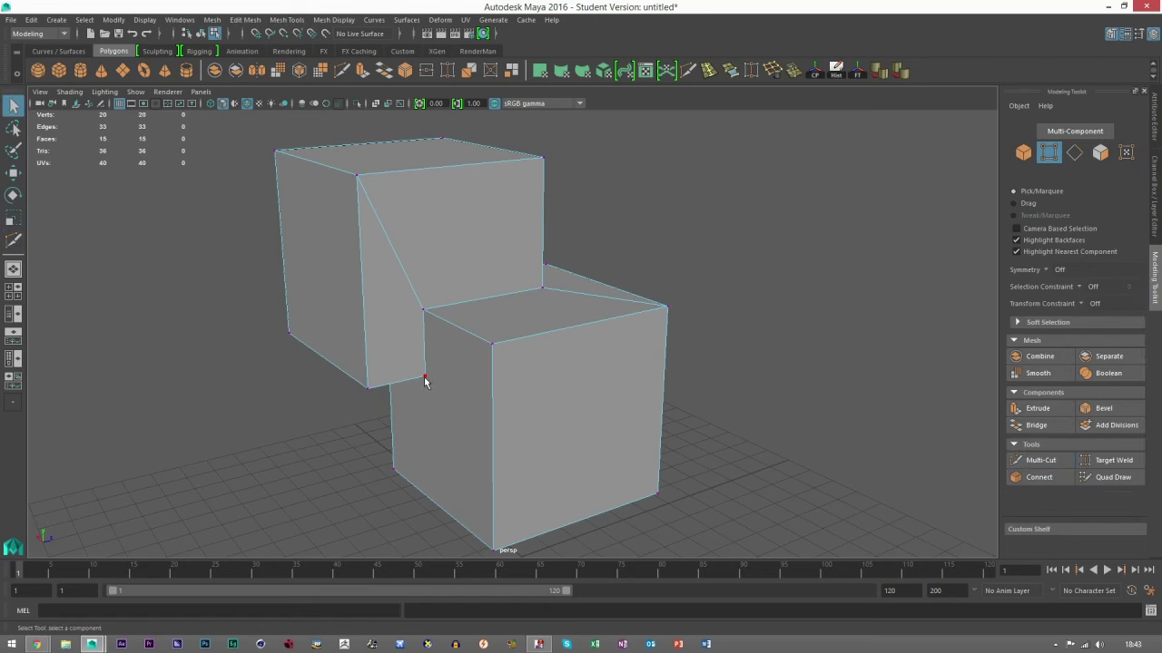
# Step: Multi-Cut the lower cube's other notched side face from the intersection corner under the upper cube to the bottom corner
pyautogui.press('g')
pyautogui.click(425, 377)
pyautogui.keyDown('alt'); pyautogui.moveTo(425, 377); pyautogui.dragTo(581, 304); pyautogui.keyUp('alt')
pyautogui.click(569, 522)
pyautogui.scroll(-3, 516, 448)
pyautogui.rightClick(463, 373)
# Step: Cut the upper cube's underside from the inner intersection corner to the opposite outer corner with Multi-Cut
pyautogui.click(506, 317)
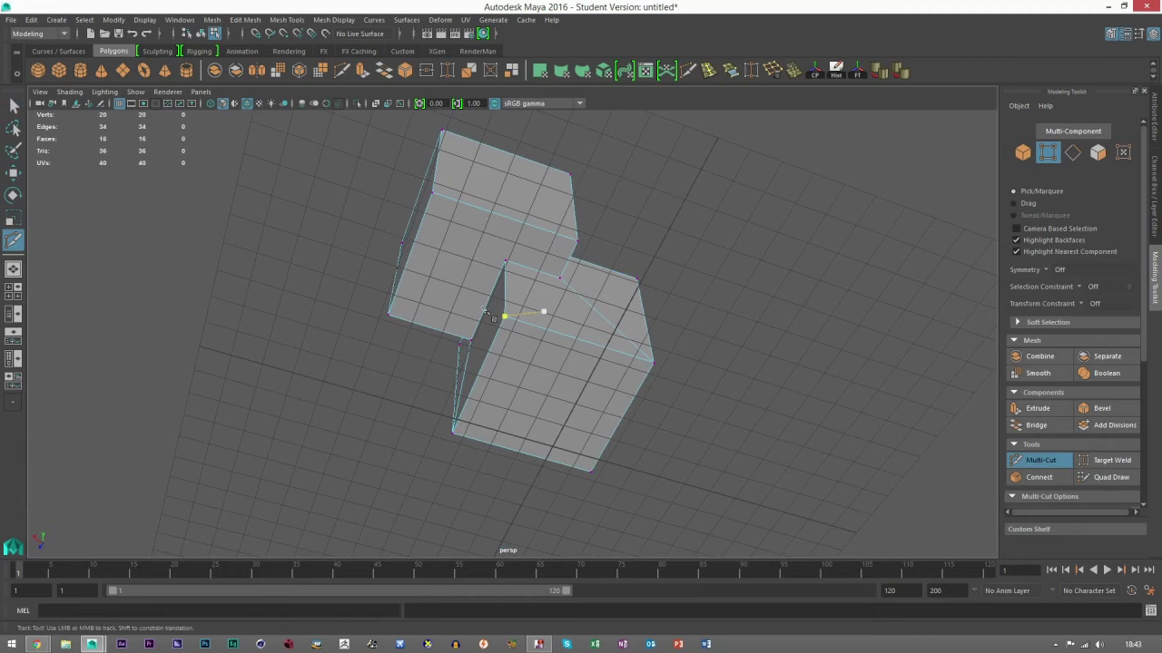
pyautogui.scroll(4, 504, 341)
pyautogui.press('q')
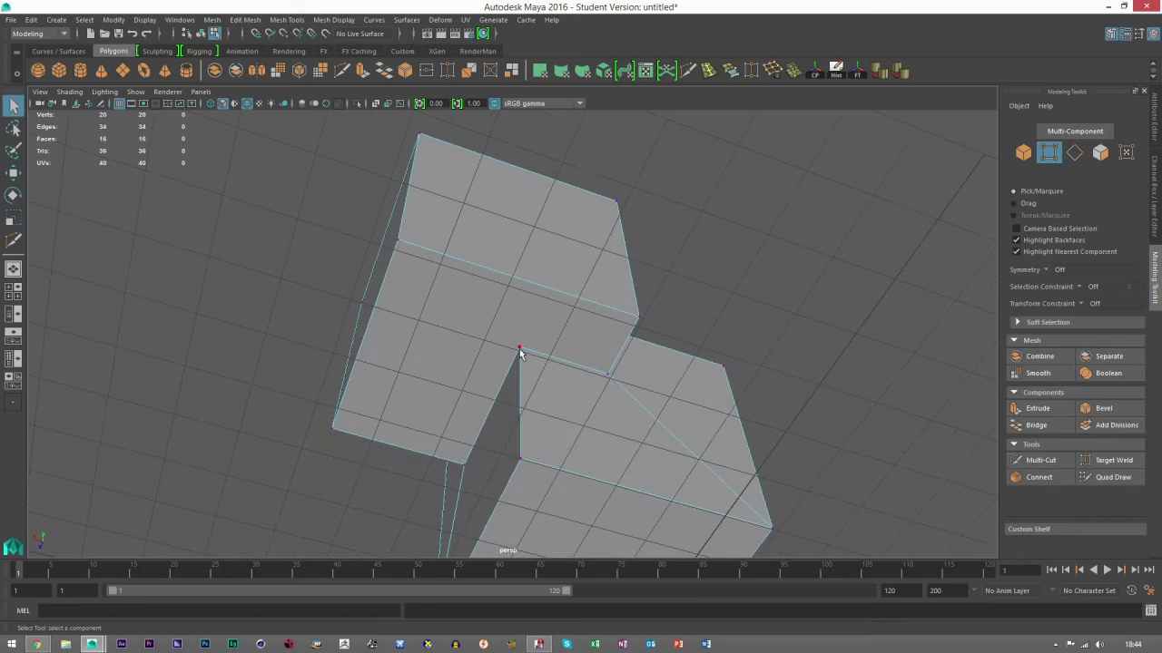
pyautogui.click(519, 350)
pyautogui.hotkey('ctrl', 'shift', 'x')
pyautogui.click(403, 248)
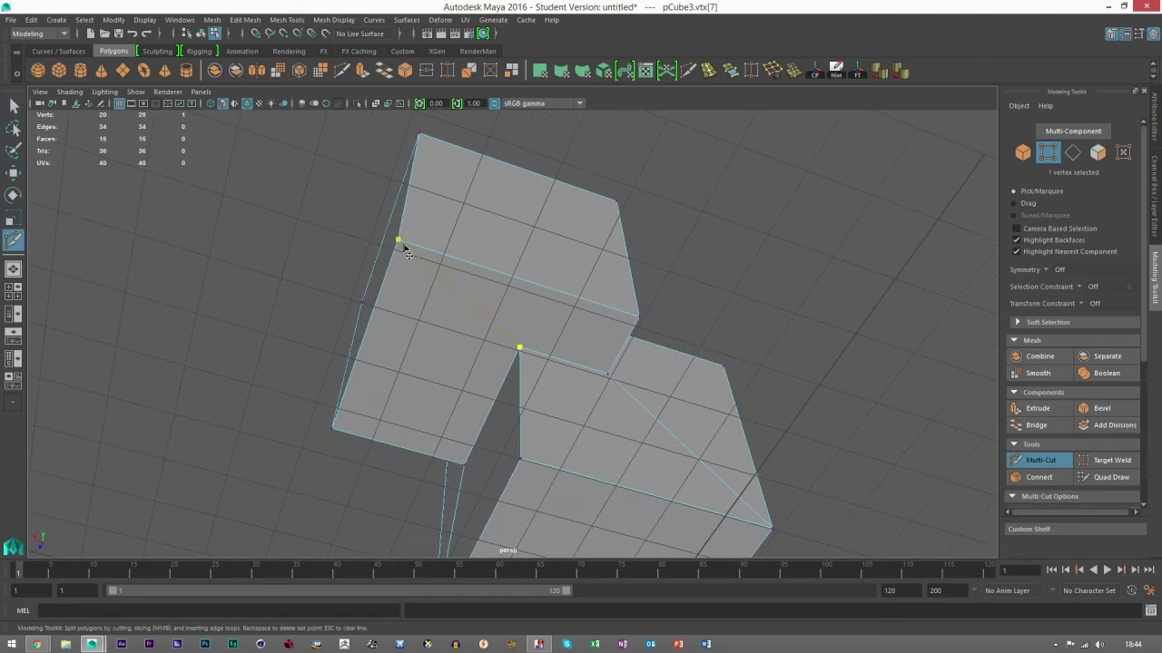
pyautogui.press('Return')
# Step: Multi-Cut the upper cube's remaining notched side face between the intersection corner and its outer top corner
pyautogui.scroll(-3, 621, 359)
pyautogui.keyDown('alt'); pyautogui.moveTo(590, 368); pyautogui.dragTo(754, 430); pyautogui.keyUp('alt')
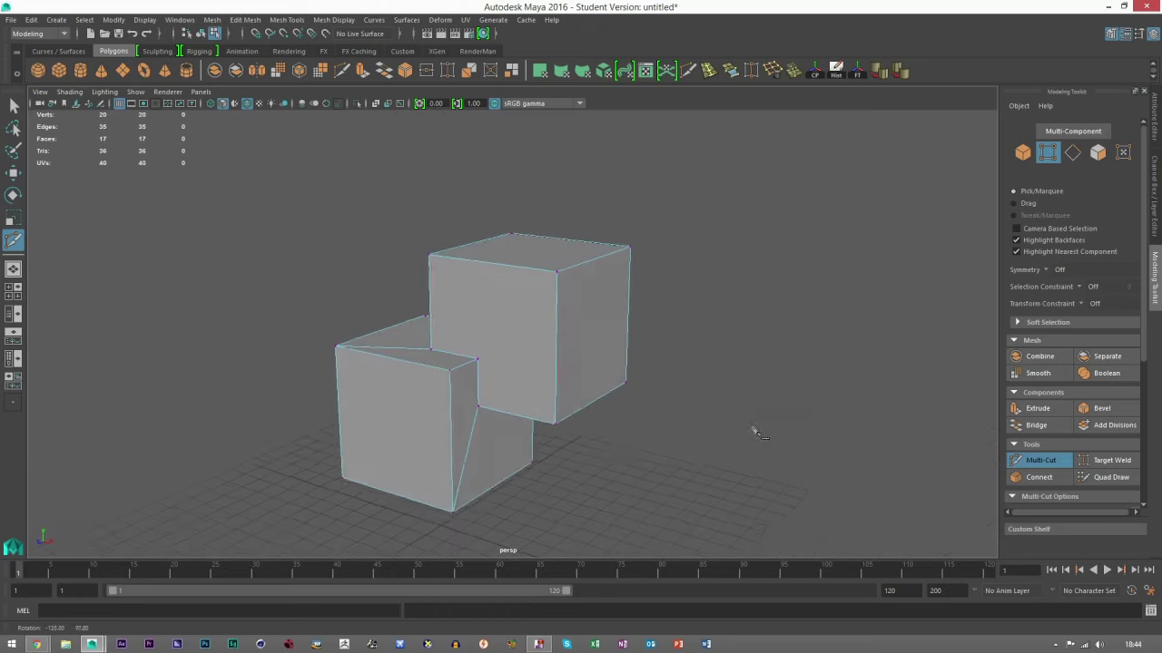
pyautogui.click(552, 272)
pyautogui.press('Return')
pyautogui.keyDown('alt'); pyautogui.moveTo(549, 363); pyautogui.dragTo(407, 339); pyautogui.keyUp('alt')
# Step: Return to object selection and examine the new diagonal edges on all sides of the union mesh
pyautogui.click(1016, 157)
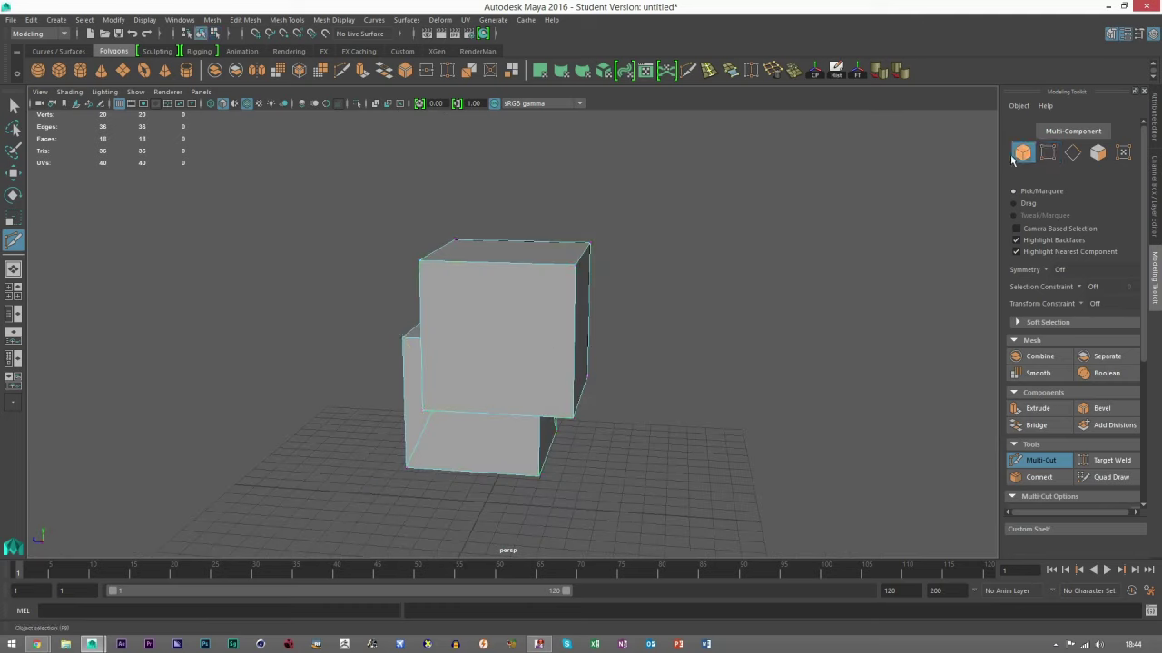
pyautogui.press('w')
pyautogui.keyDown('alt'); pyautogui.moveTo(481, 314); pyautogui.dragTo(599, 321); pyautogui.keyUp('alt')
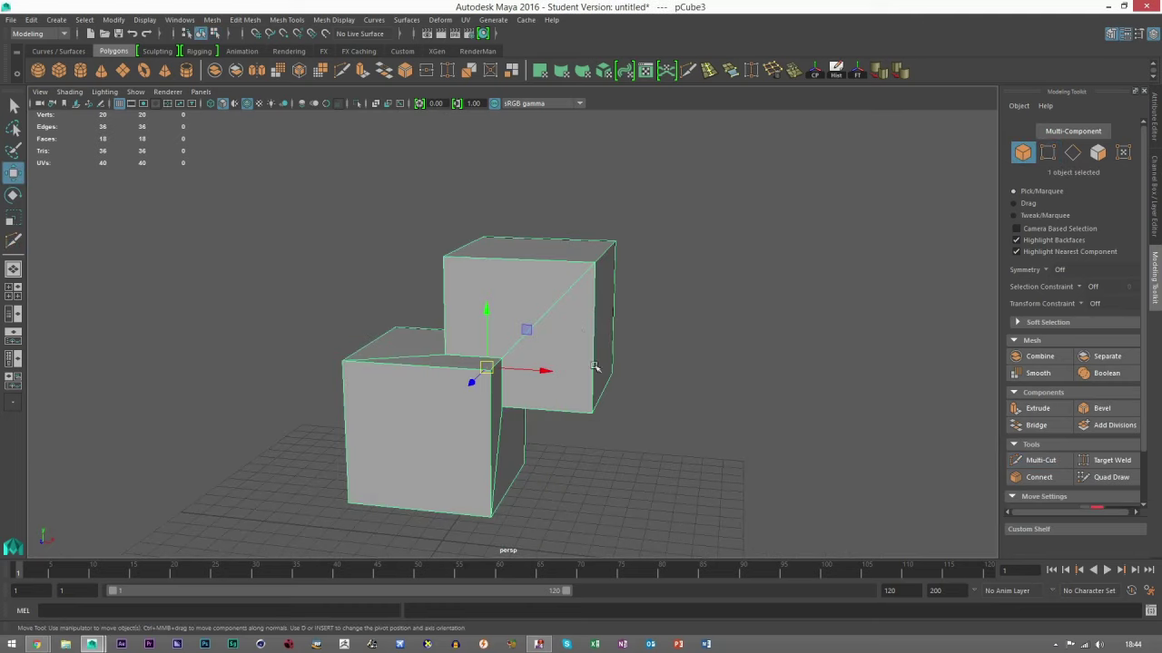
pyautogui.click(651, 418)
pyautogui.keyDown('alt'); pyautogui.moveTo(666, 423); pyautogui.dragTo(565, 323); pyautogui.keyUp('alt')
pyautogui.keyDown('alt'); pyautogui.moveTo(531, 362); pyautogui.dragTo(739, 337); pyautogui.keyUp('alt')
pyautogui.scroll(3, 549, 332)
pyautogui.click(510, 338)
pyautogui.click(762, 417)
pyautogui.click(536, 337)
pyautogui.click(739, 337)
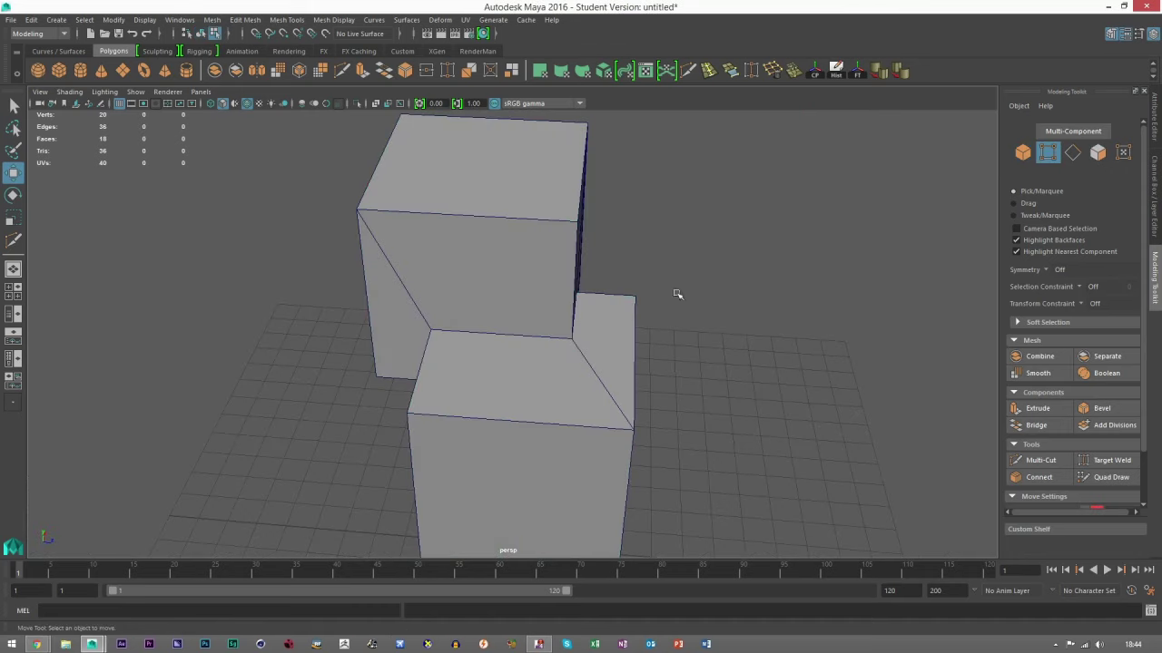
pyautogui.keyDown('alt'); pyautogui.moveTo(723, 296); pyautogui.dragTo(613, 338); pyautogui.keyUp('alt')
pyautogui.click(613, 339)
pyautogui.scroll(4, 581, 347)
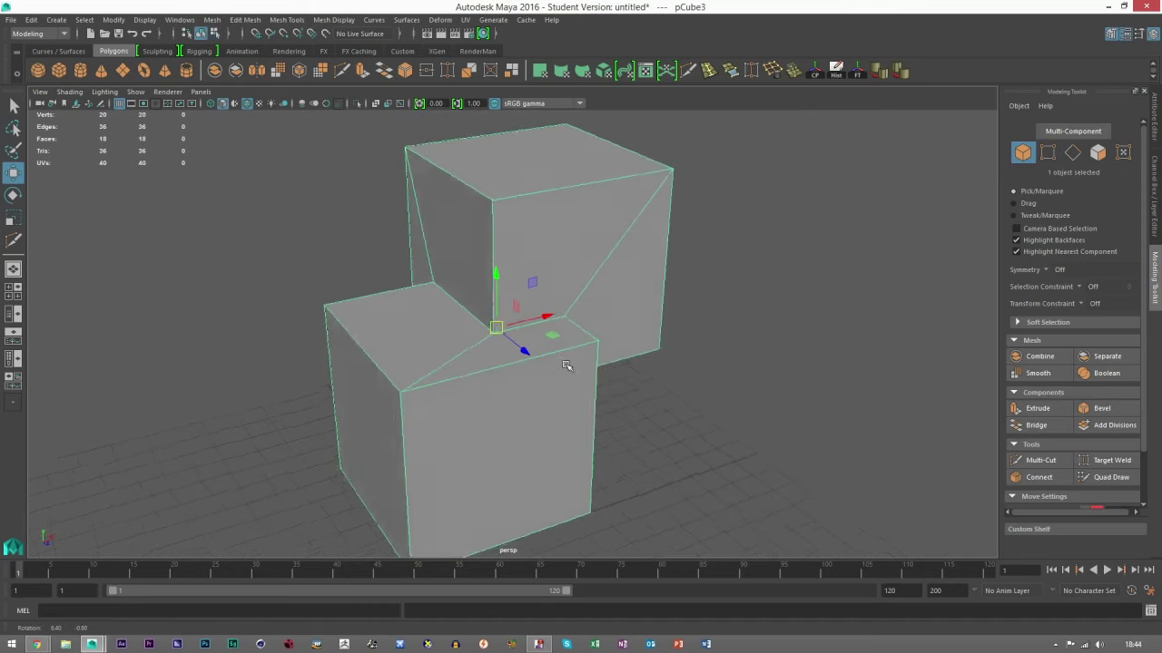
pyautogui.scroll(3, 531, 340)
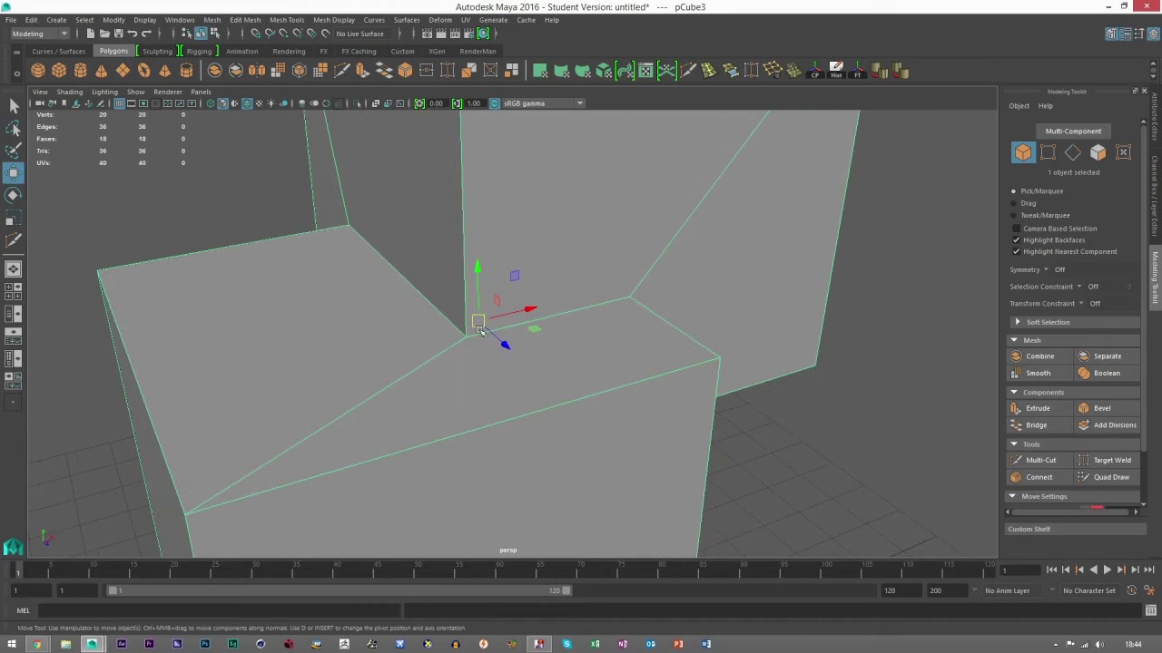
pyautogui.scroll(-6, 565, 345)
pyautogui.keyDown('alt'); pyautogui.moveTo(726, 393); pyautogui.dragTo(610, 354); pyautogui.keyUp('alt')
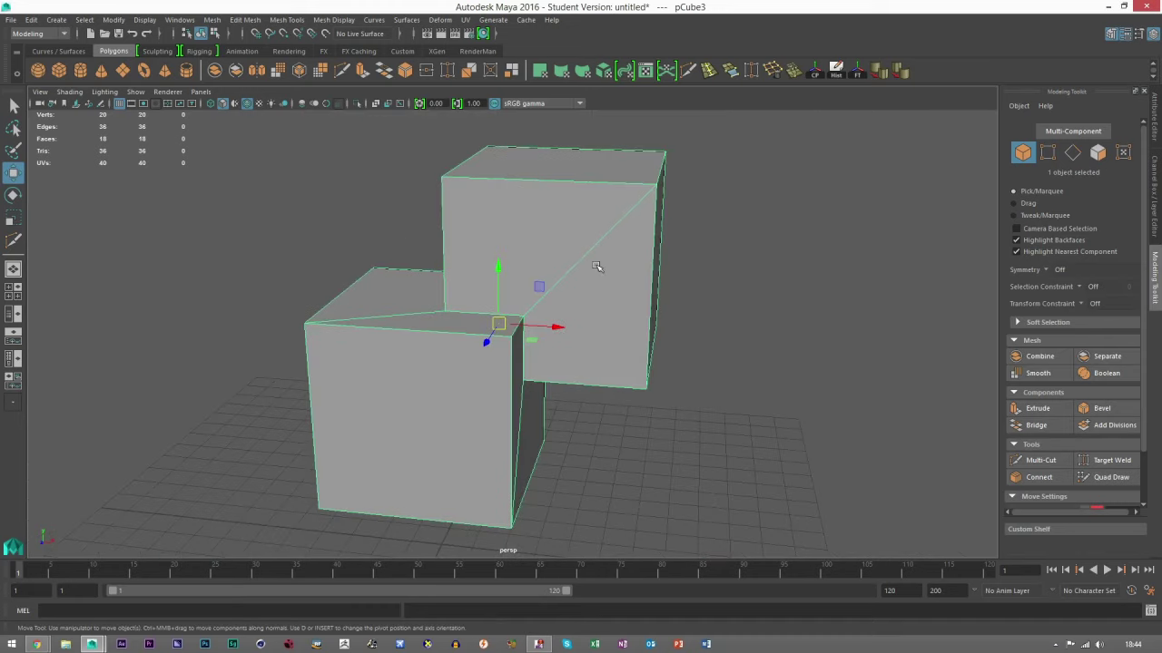
pyautogui.click(709, 361)
pyautogui.keyDown('alt'); pyautogui.moveTo(693, 363); pyautogui.dragTo(610, 320); pyautogui.keyUp('alt')
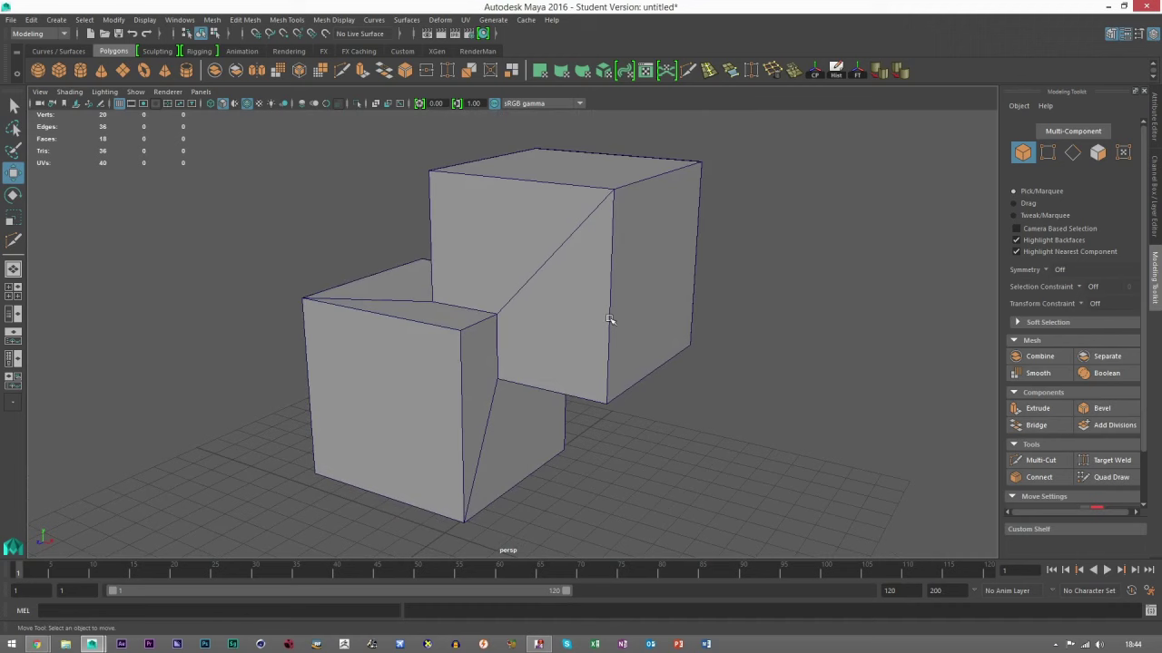
# Step: Delete the union mesh and create a new polygon cube
pyautogui.click(534, 288)
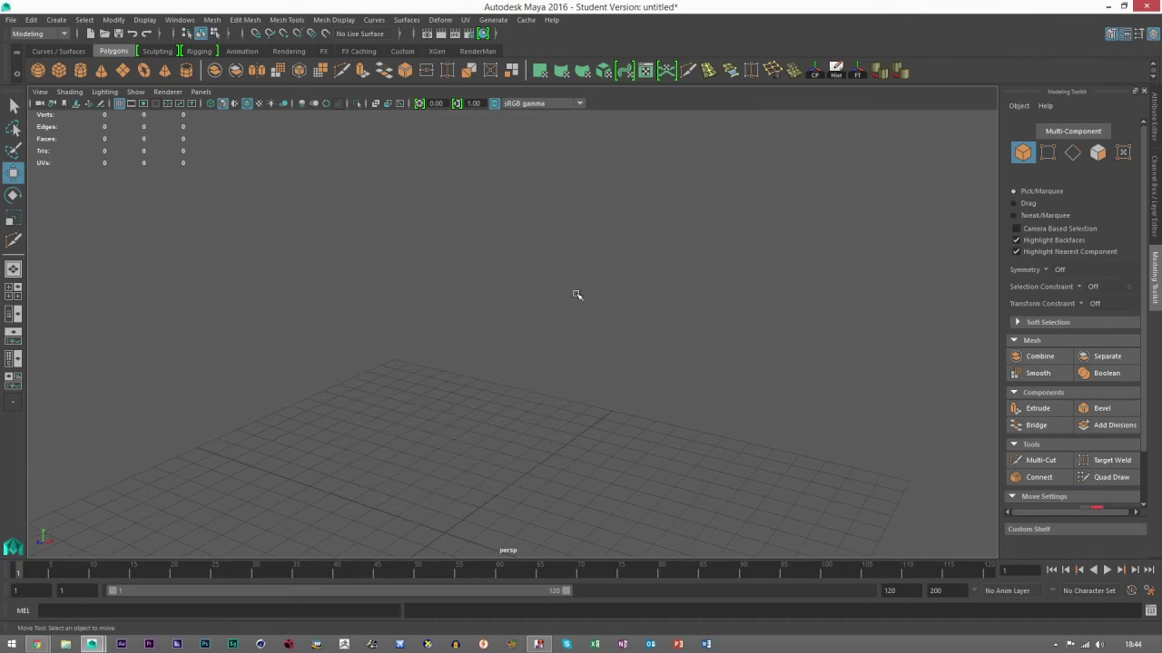
pyautogui.scroll(-1, 533, 310)
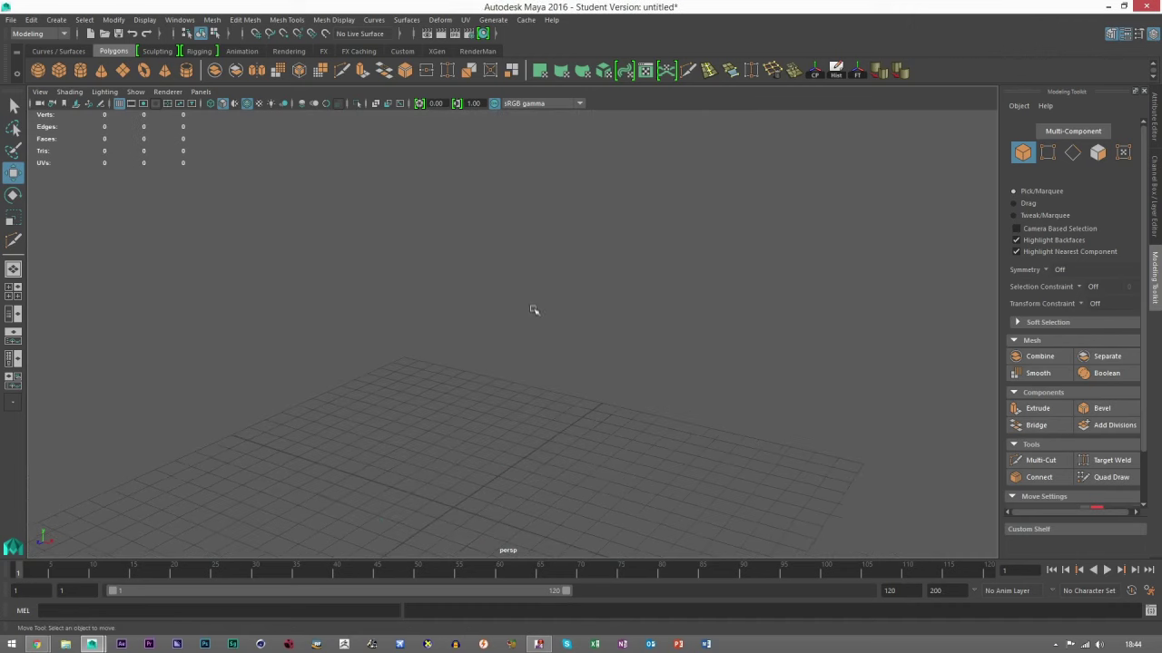
pyautogui.click(59, 76)
# Step: Scale the new cube into a large, thick wall block and move it upward so most of it stands above the grid
pyautogui.press('r')
pyautogui.scroll(-3, 484, 445)
pyautogui.keyDown('alt'); pyautogui.moveTo(485, 445); pyautogui.dragTo(542, 434, button='middle'); pyautogui.keyUp('alt')
pyautogui.moveTo(542, 435); pyautogui.dragTo(726, 433)
pyautogui.moveTo(581, 443); pyautogui.dragTo(557, 441)
pyautogui.press('w')
pyautogui.keyDown('alt'); pyautogui.moveTo(583, 439); pyautogui.dragTo(561, 349, button='middle'); pyautogui.keyUp('alt')
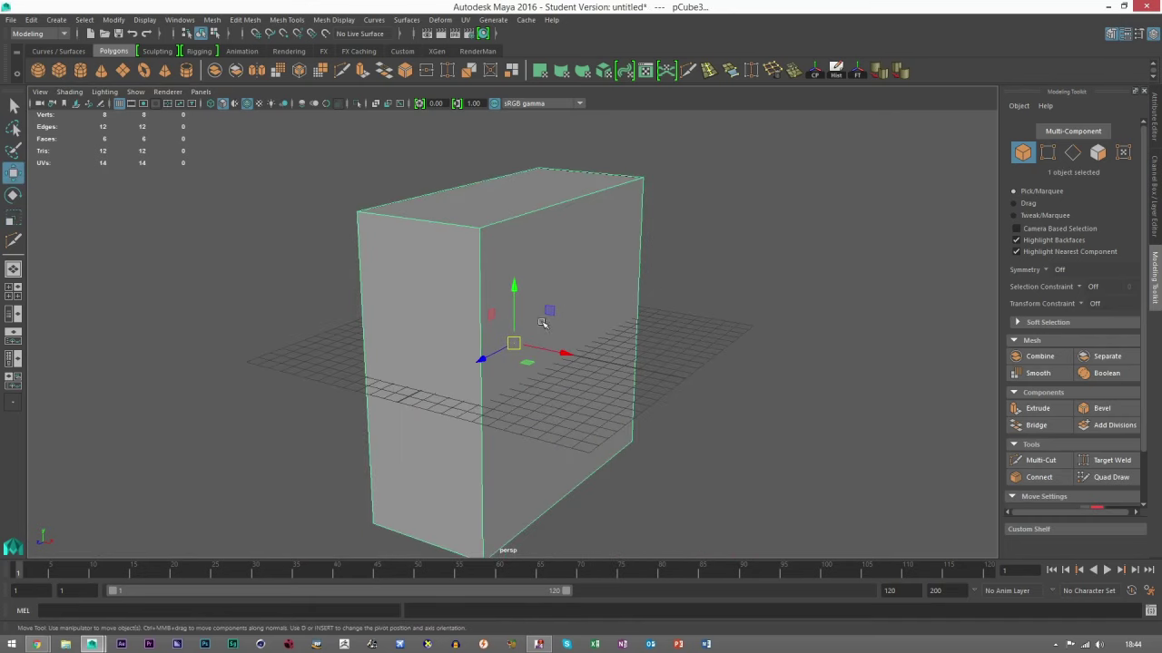
pyautogui.moveTo(547, 315); pyautogui.dragTo(506, 251)
pyautogui.click(638, 349)
pyautogui.keyDown('alt'); pyautogui.moveTo(638, 350); pyautogui.dragTo(433, 234); pyautogui.keyUp('alt')
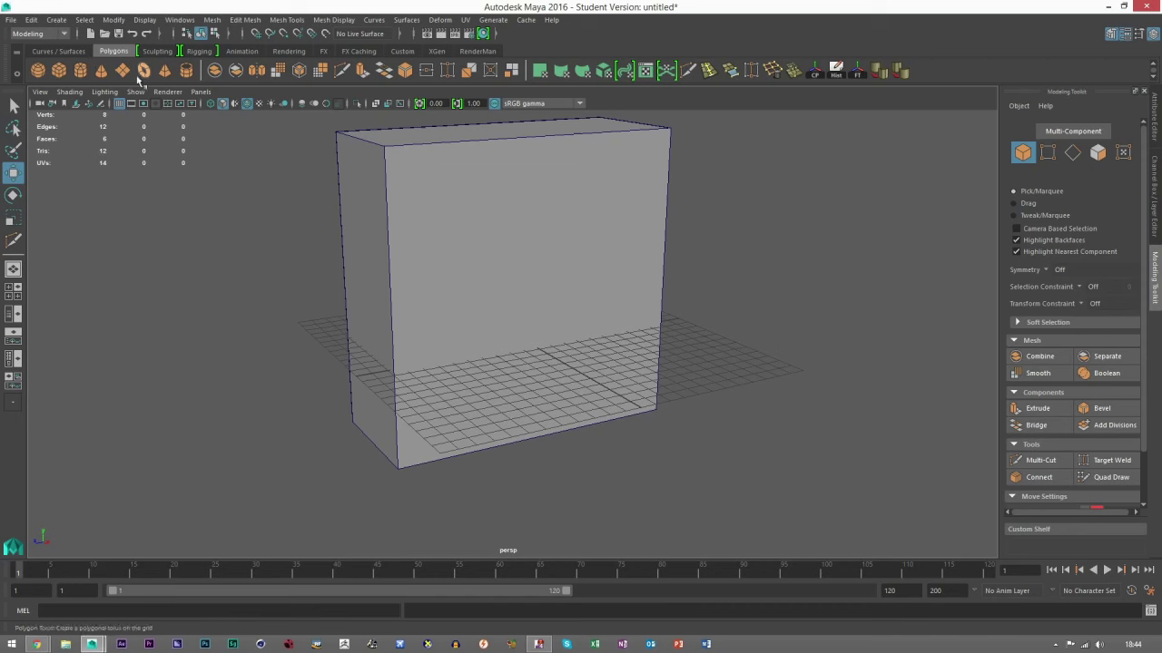
# Step: Create a polygon cylinder and move it outward until it is half embedded in the wall block's broad face
pyautogui.click(81, 72)
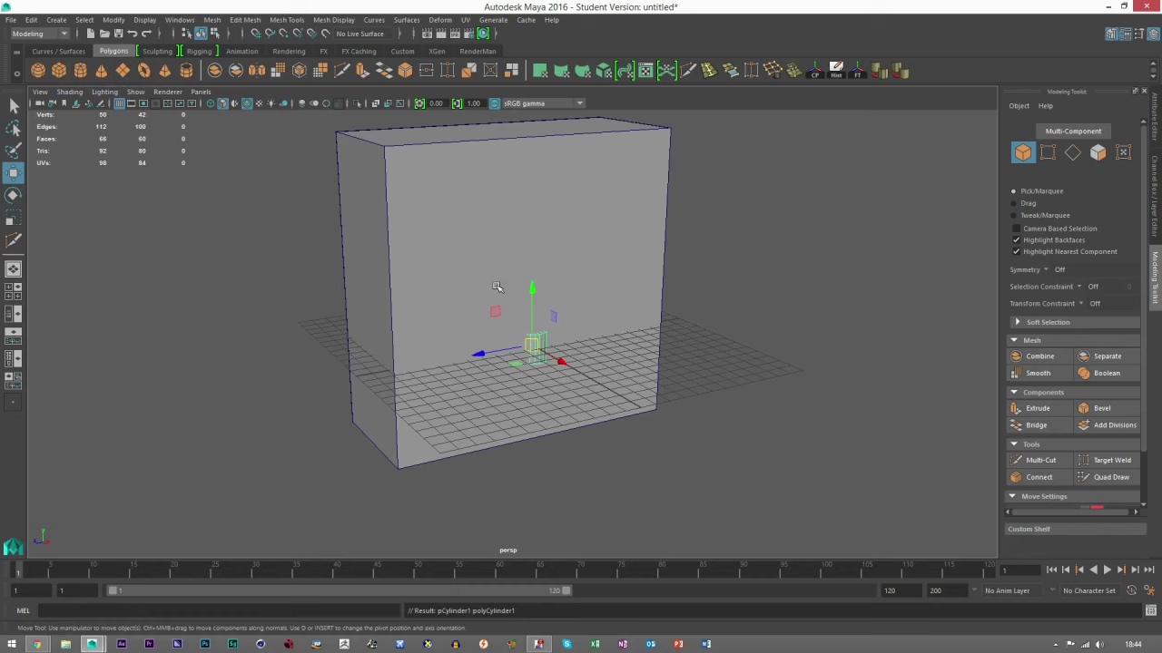
pyautogui.keyDown('alt'); pyautogui.moveTo(498, 285); pyautogui.dragTo(481, 461); pyautogui.keyUp('alt')
pyautogui.scroll(3, 605, 368)
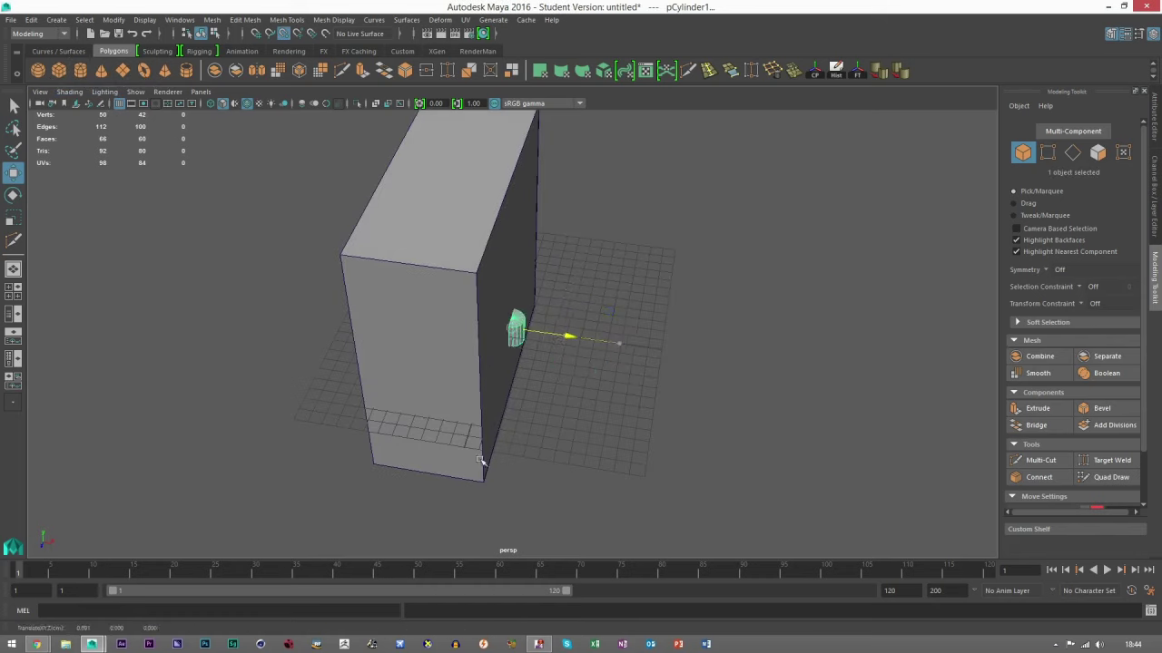
pyautogui.keyDown('alt'); pyautogui.moveTo(552, 397); pyautogui.dragTo(514, 384); pyautogui.keyUp('alt')
pyautogui.scroll(6, 529, 332)
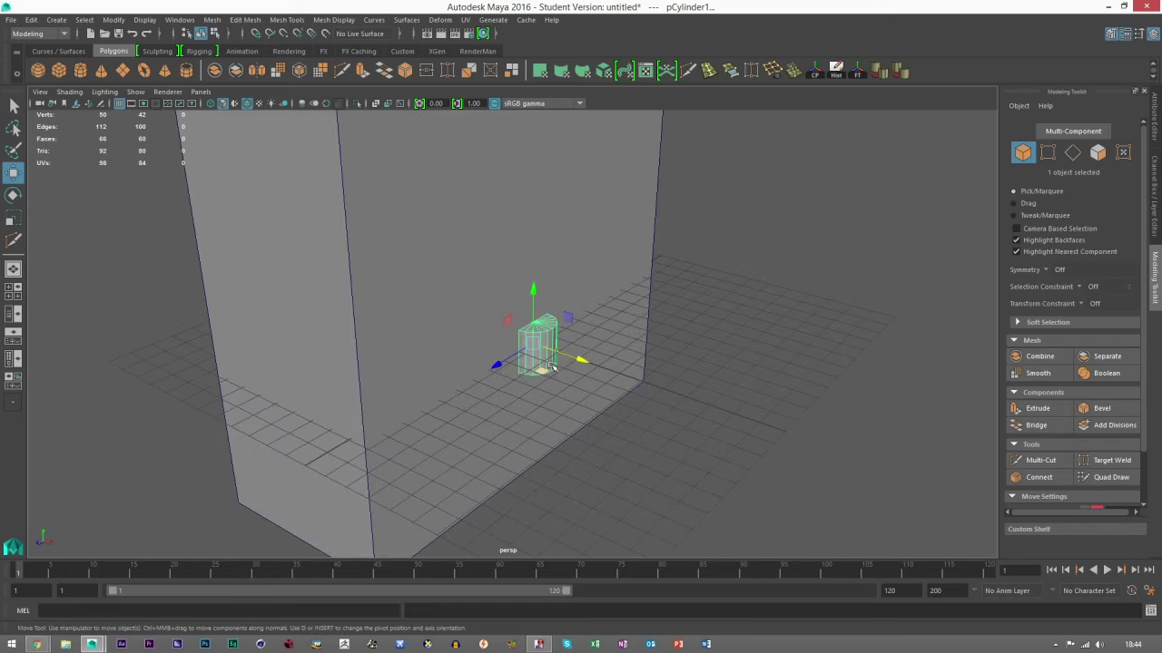
pyautogui.click(426, 272)
pyautogui.click(576, 372)
pyautogui.scroll(-5, 576, 372)
pyautogui.keyDown('alt'); pyautogui.moveTo(577, 372); pyautogui.dragTo(554, 346); pyautogui.keyUp('alt')
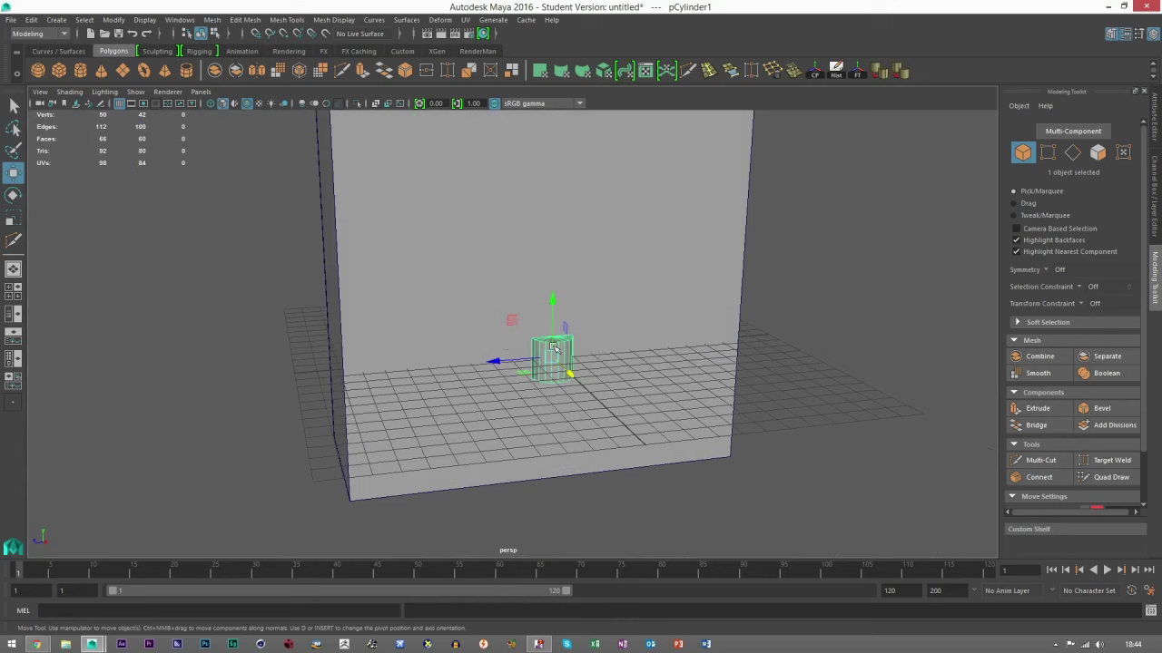
# Step: Stretch the cylinder vertically and place it near the upper corner of the wall block's broad face
pyautogui.press('r')
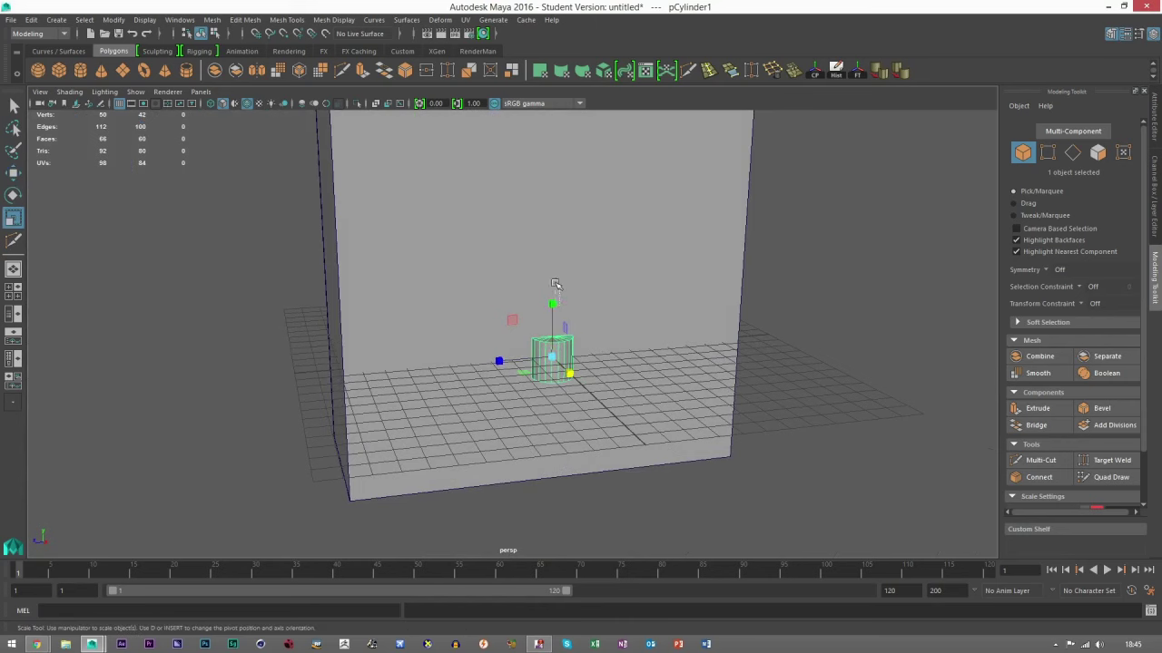
pyautogui.hotkey('ctrl', 'z')
pyautogui.moveTo(556, 284); pyautogui.dragTo(557, 237)
pyautogui.press('w')
pyautogui.scroll(-5, 556, 332)
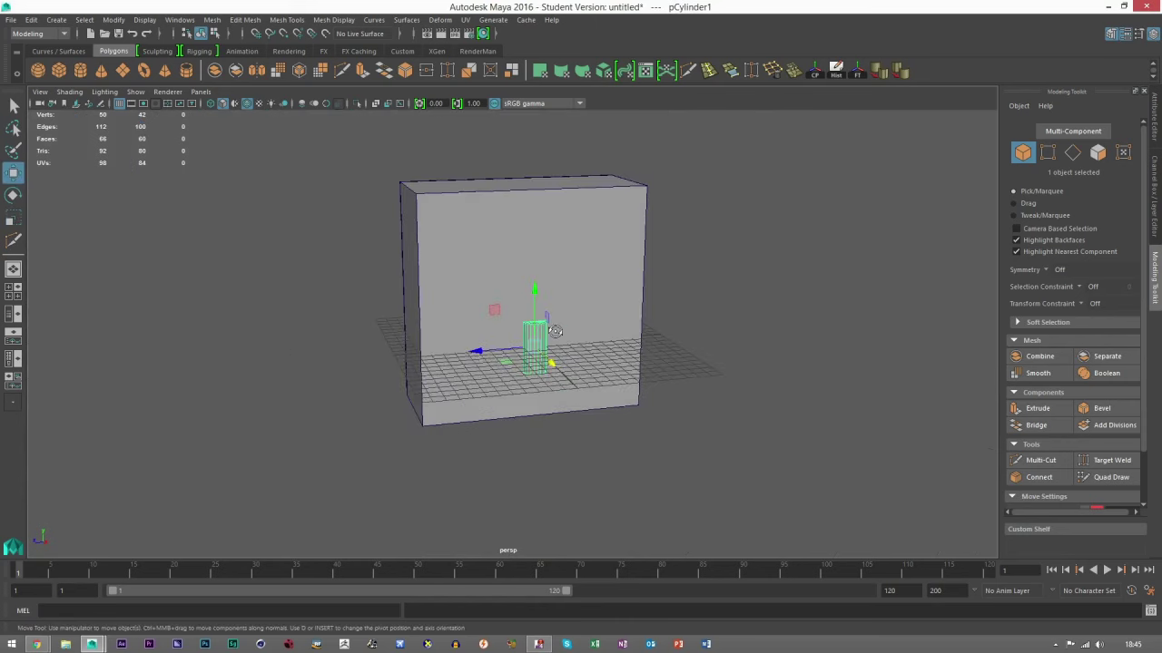
pyautogui.keyDown('alt'); pyautogui.moveTo(556, 331); pyautogui.dragTo(430, 208); pyautogui.keyUp('alt')
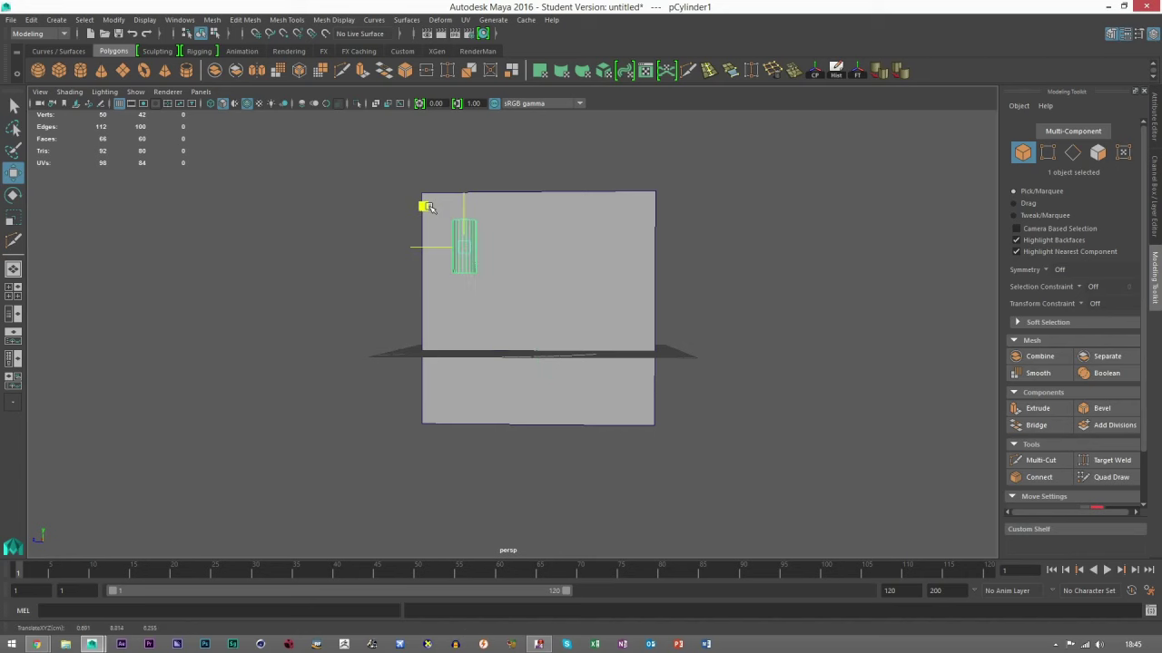
pyautogui.keyDown('alt'); pyautogui.moveTo(479, 270); pyautogui.dragTo(479, 279); pyautogui.keyUp('alt')
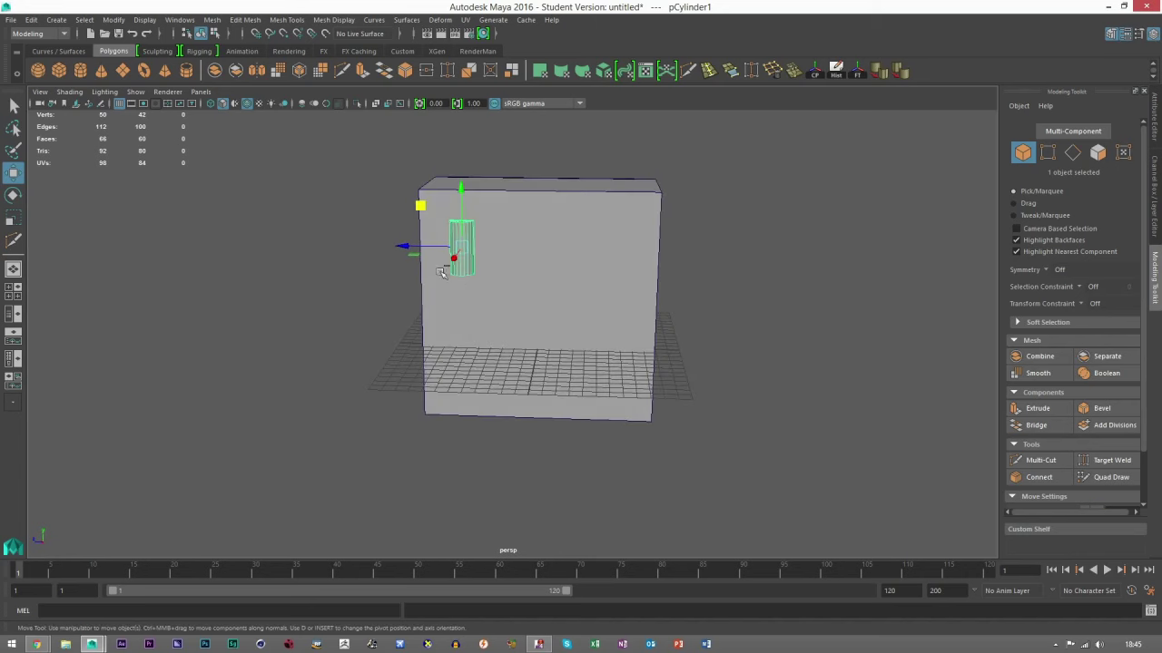
# Step: Duplicate the cylinder along the wall block with a repeated offset to make a row of five
pyautogui.moveTo(407, 247); pyautogui.dragTo(599, 311)
pyautogui.hotkey('shift', 'd')
pyautogui.hotkey('ctrl', 'd')
pyautogui.hotkey('shift', 'd')
# Step: Combine the five cylinders, without the wall block, into one mesh and center its pivot
pyautogui.moveTo(727, 413); pyautogui.dragTo(381, 157)
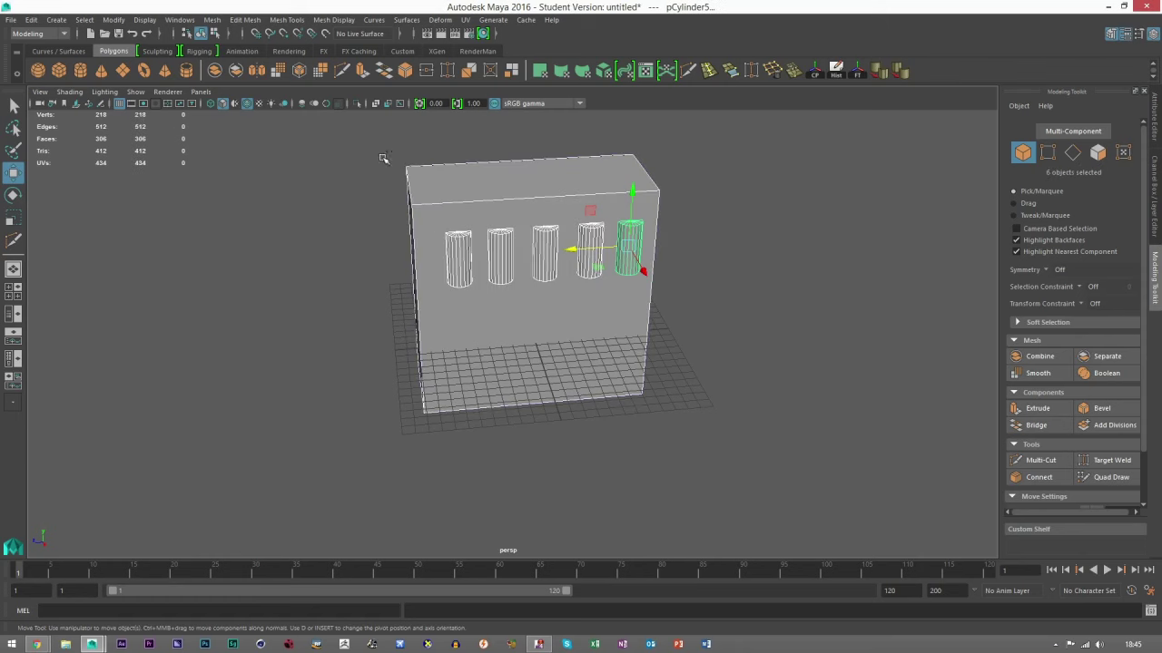
pyautogui.keyDown('ctrl'); pyautogui.click(448, 189); pyautogui.keyUp('ctrl')
pyautogui.keyDown('alt'); pyautogui.moveTo(648, 306); pyautogui.dragTo(638, 257); pyautogui.keyUp('alt')
pyautogui.keyDown('alt'); pyautogui.moveTo(638, 257); pyautogui.dragTo(656, 340, button='middle'); pyautogui.keyUp('alt')
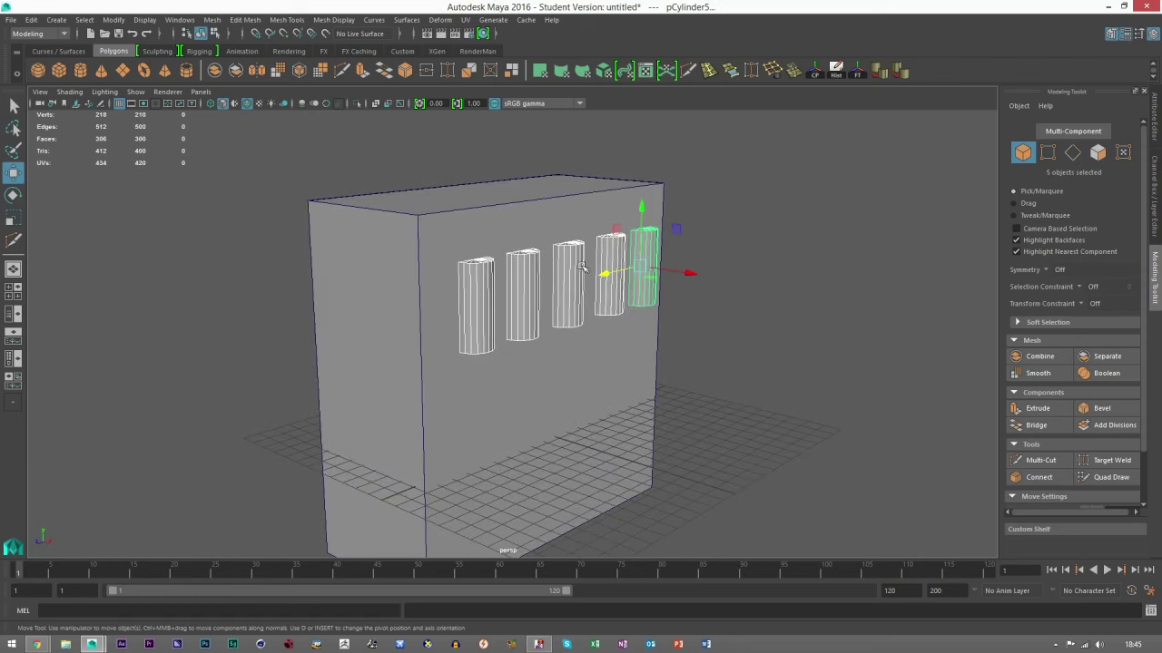
pyautogui.click(212, 19)
pyautogui.click(240, 63)
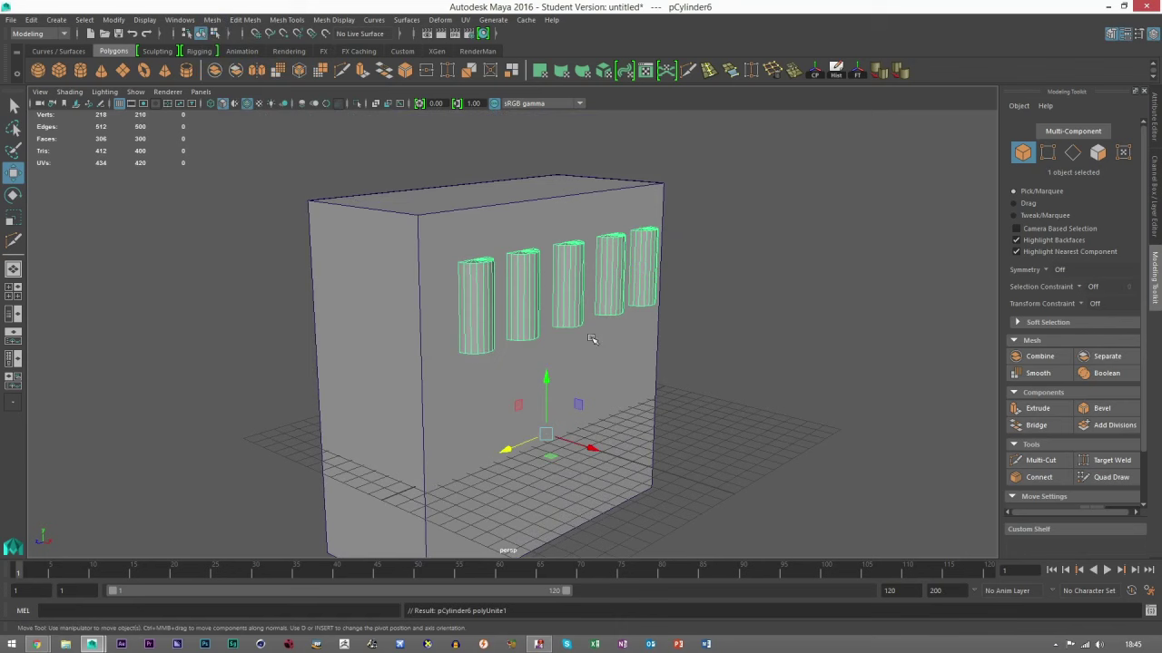
pyautogui.click(815, 75)
pyautogui.keyDown('alt'); pyautogui.moveTo(584, 285); pyautogui.dragTo(445, 295); pyautogui.keyUp('alt')
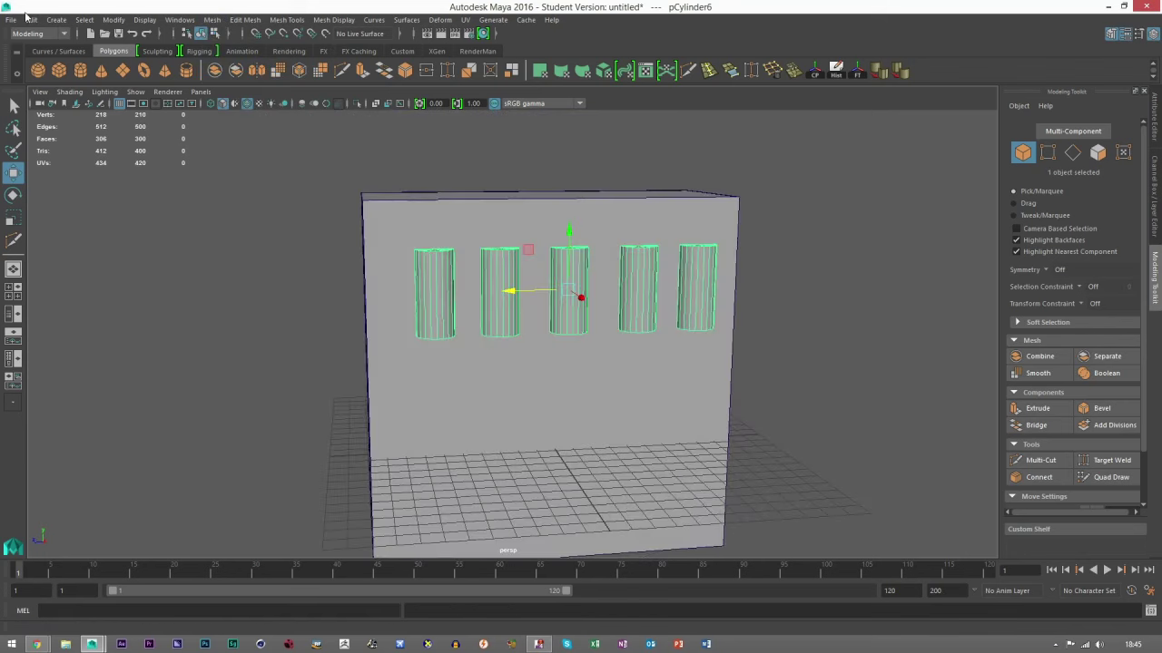
# Step: Delete the construction history of the combined cylinders
pyautogui.click(30, 20)
pyautogui.moveTo(169, 165)
pyautogui.click(216, 173)
# Step: Subtract the combined cylinders from the wall block with a Boolean Difference, using the wall block as the base object
pyautogui.keyDown('alt'); pyautogui.moveTo(402, 235); pyautogui.dragTo(542, 317); pyautogui.keyUp('alt')
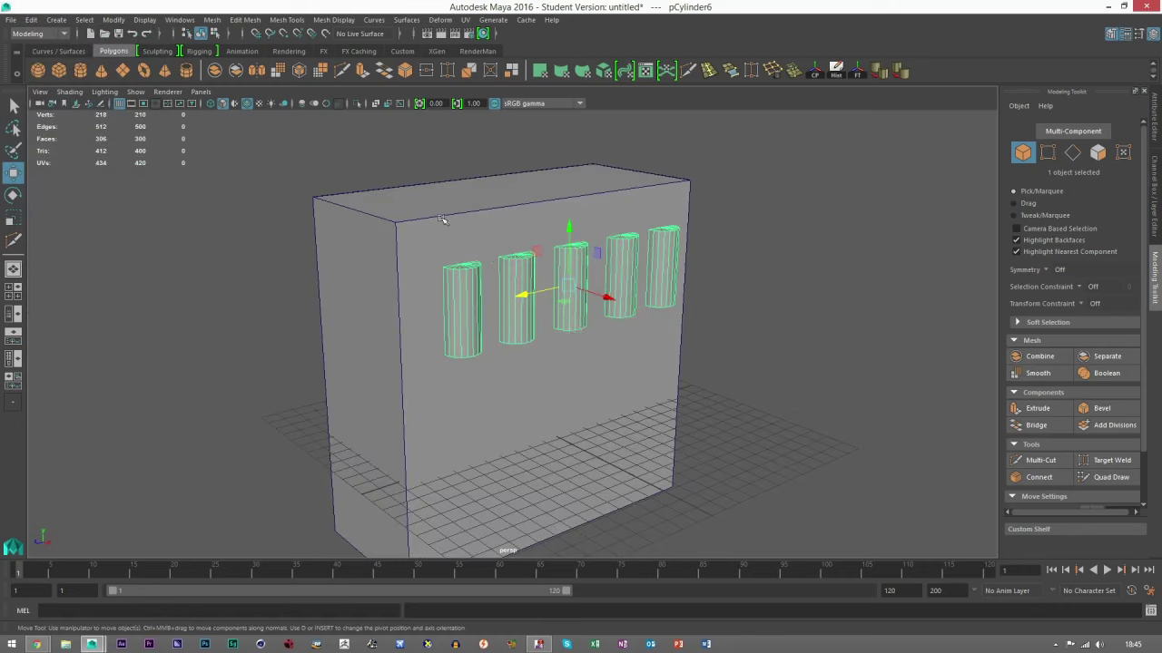
pyautogui.click(445, 220)
pyautogui.keyDown('alt'); pyautogui.moveTo(429, 254); pyautogui.dragTo(440, 254); pyautogui.keyUp('alt')
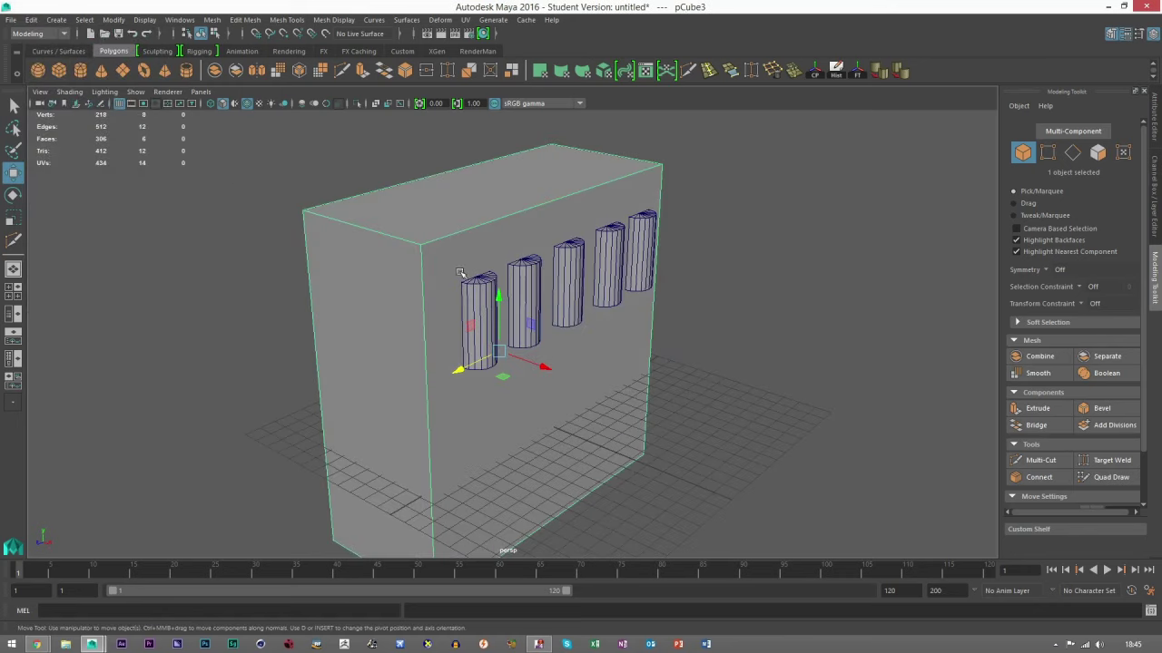
pyautogui.keyDown('shift'); pyautogui.click(544, 271); pyautogui.keyUp('shift')
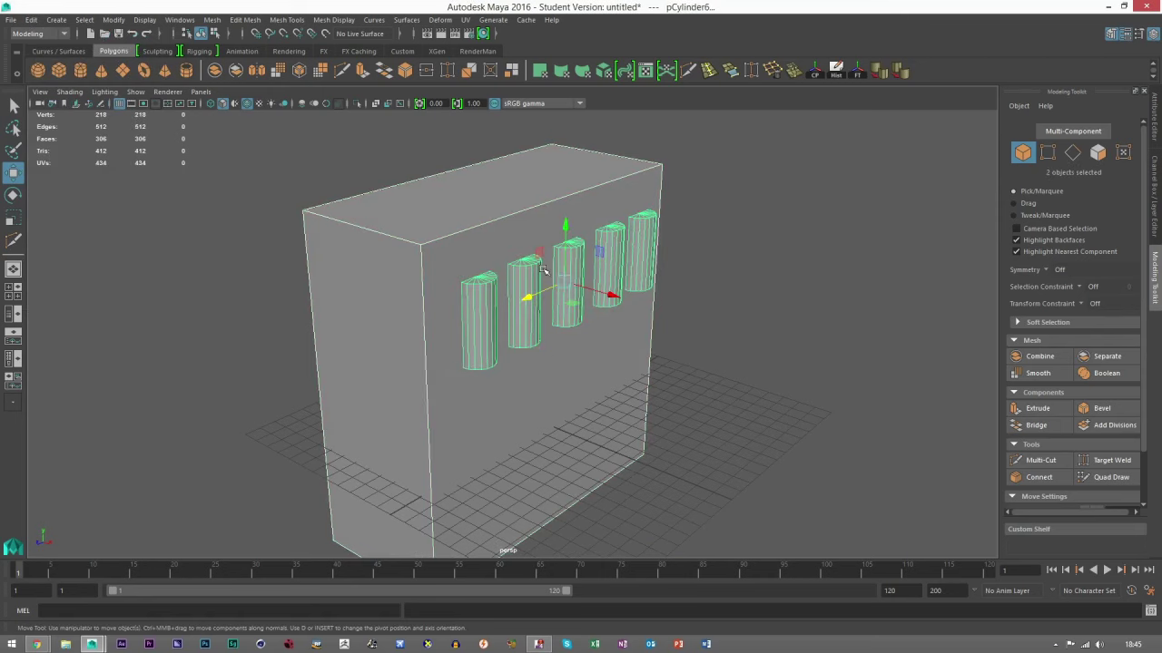
pyautogui.click(216, 22)
pyautogui.moveTo(236, 45)
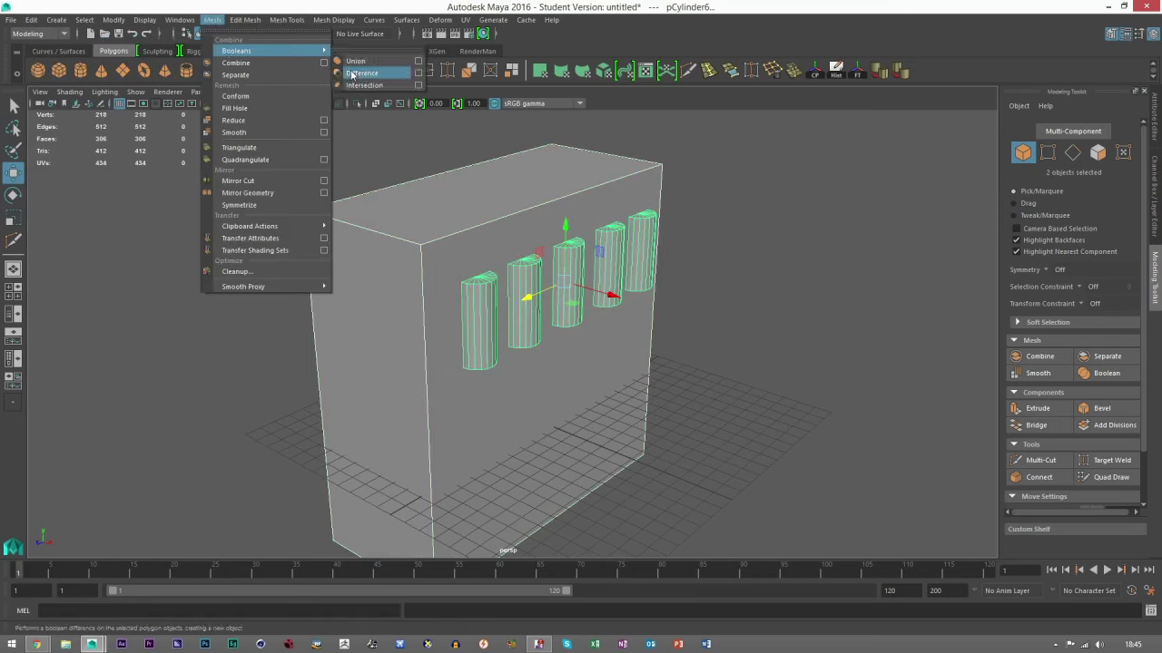
pyautogui.click(373, 73)
# Step: Examine the five half-round grooves cut into the wall block, including their lower and upper ends and the surrounding edges
pyautogui.scroll(3, 646, 285)
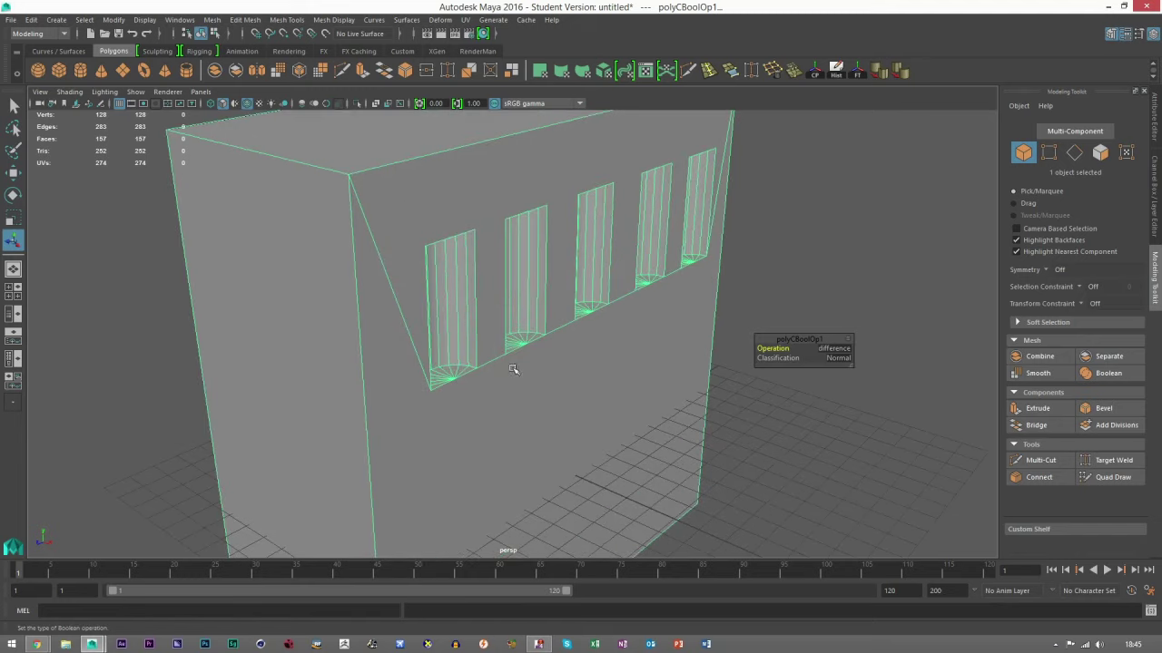
pyautogui.keyDown('alt'); pyautogui.moveTo(513, 369); pyautogui.dragTo(463, 326); pyautogui.keyUp('alt')
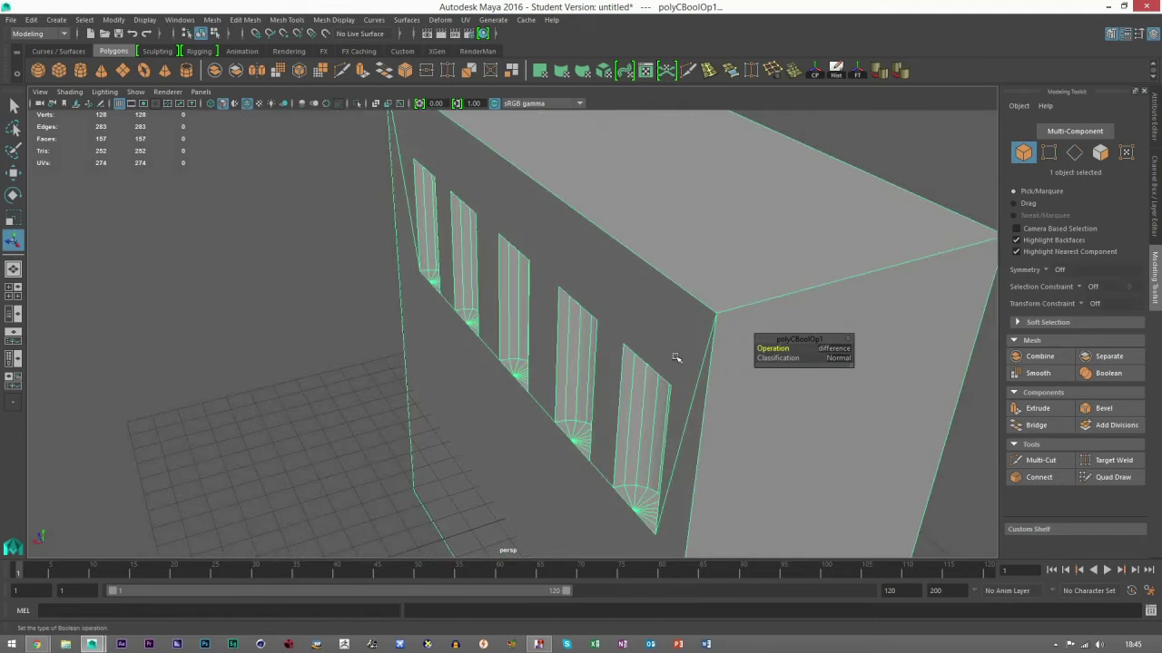
pyautogui.keyDown('alt'); pyautogui.moveTo(612, 276); pyautogui.dragTo(538, 395); pyautogui.keyUp('alt')
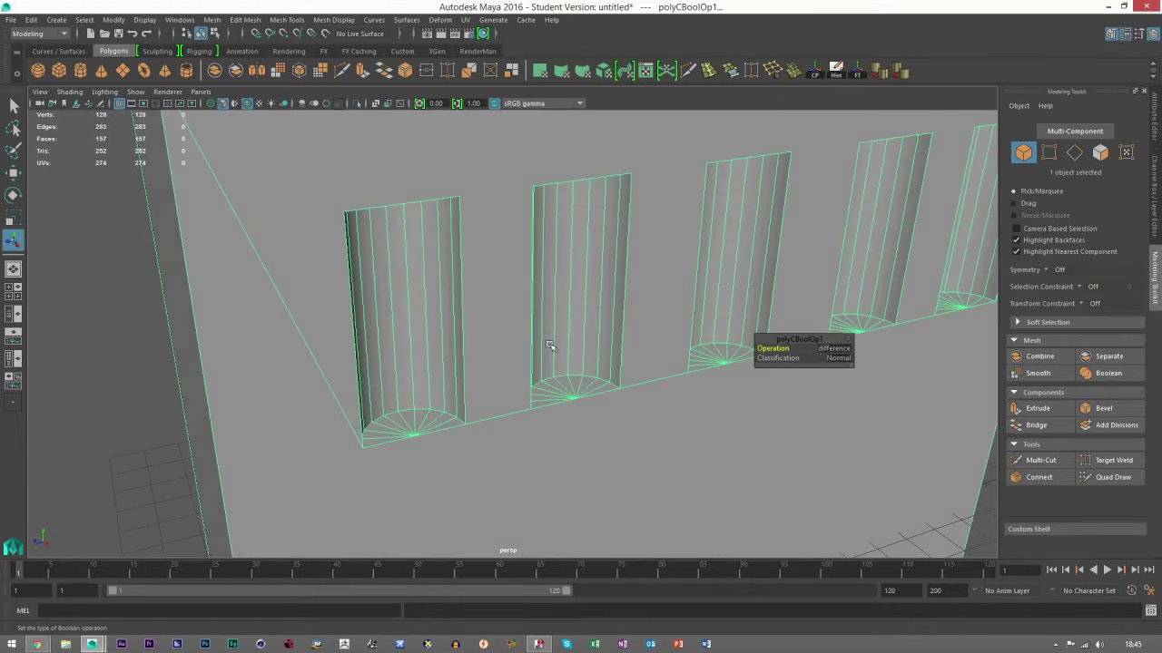
pyautogui.keyDown('alt'); pyautogui.moveTo(523, 339); pyautogui.dragTo(372, 436); pyautogui.keyUp('alt')
pyautogui.scroll(4, 373, 436)
pyautogui.keyDown('alt'); pyautogui.moveTo(372, 436); pyautogui.dragTo(515, 355, button='middle'); pyautogui.keyUp('alt')
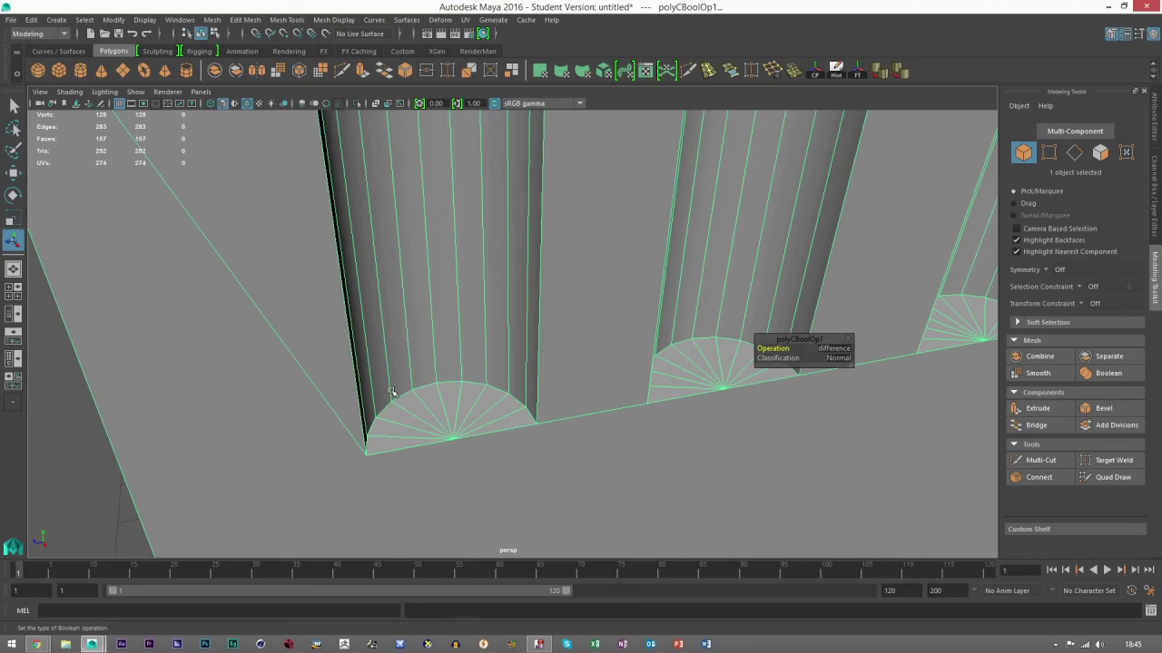
pyautogui.keyDown('alt'); pyautogui.moveTo(524, 426); pyautogui.dragTo(469, 173); pyautogui.keyUp('alt')
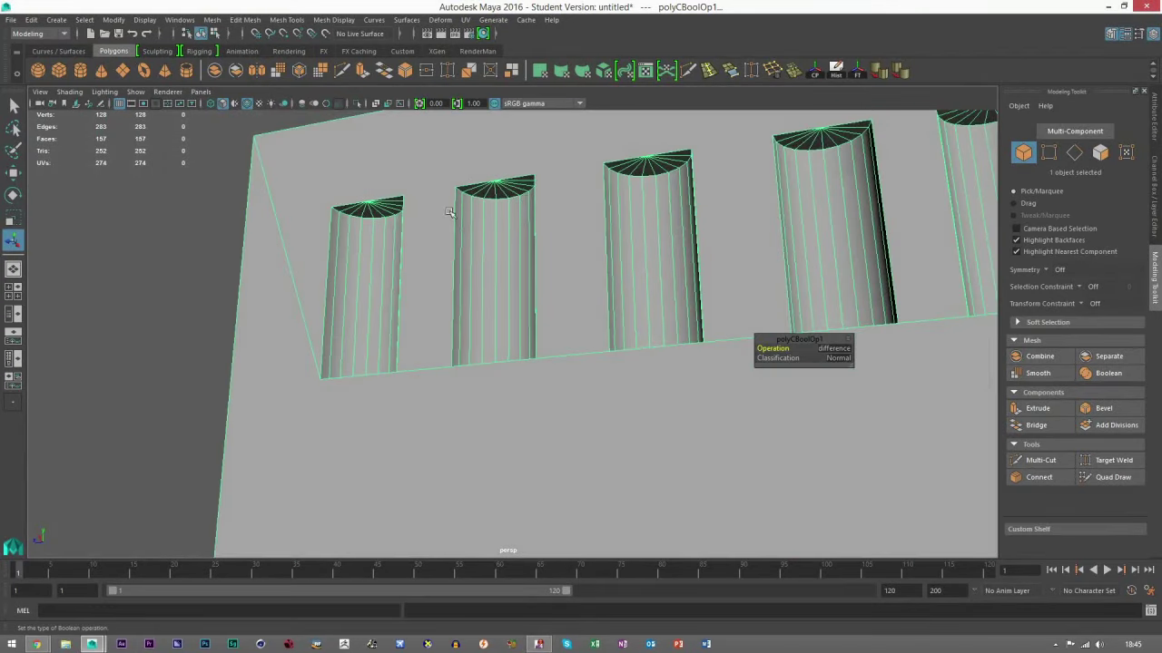
pyautogui.keyDown('alt'); pyautogui.moveTo(660, 181); pyautogui.dragTo(383, 265); pyautogui.keyUp('alt')
pyautogui.keyDown('alt'); pyautogui.moveTo(524, 252); pyautogui.dragTo(601, 290); pyautogui.keyUp('alt')
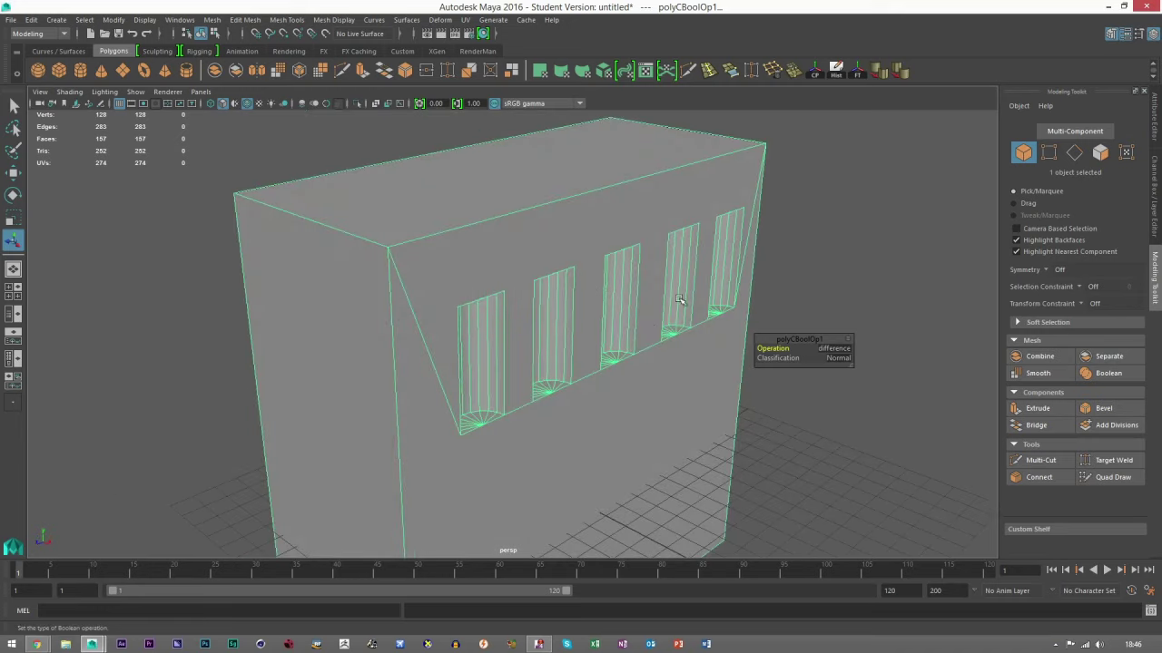
# Step: Delete the construction history left by the Boolean Difference on the grooved wall block
pyautogui.click(31, 19)
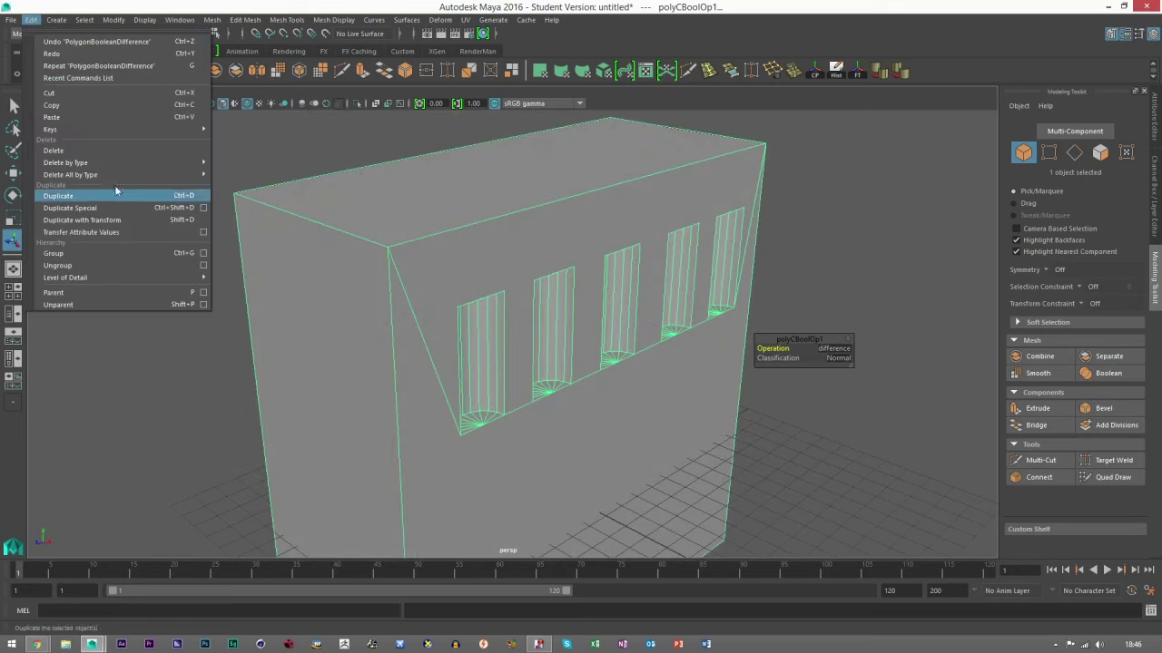
pyautogui.moveTo(109, 194)
pyautogui.click(263, 183)
pyautogui.keyDown('alt'); pyautogui.moveTo(445, 285); pyautogui.dragTo(595, 248); pyautogui.keyUp('alt')
# Step: Delete the grooved wall block to empty the scene
pyautogui.click(830, 318)
pyautogui.click(628, 280)
pyautogui.keyDown('alt'); pyautogui.moveTo(511, 241); pyautogui.dragTo(635, 304); pyautogui.keyUp('alt')
pyautogui.scroll(-4, 563, 275)
pyautogui.click(636, 304)
pyautogui.click(530, 293)
pyautogui.press('Delete')
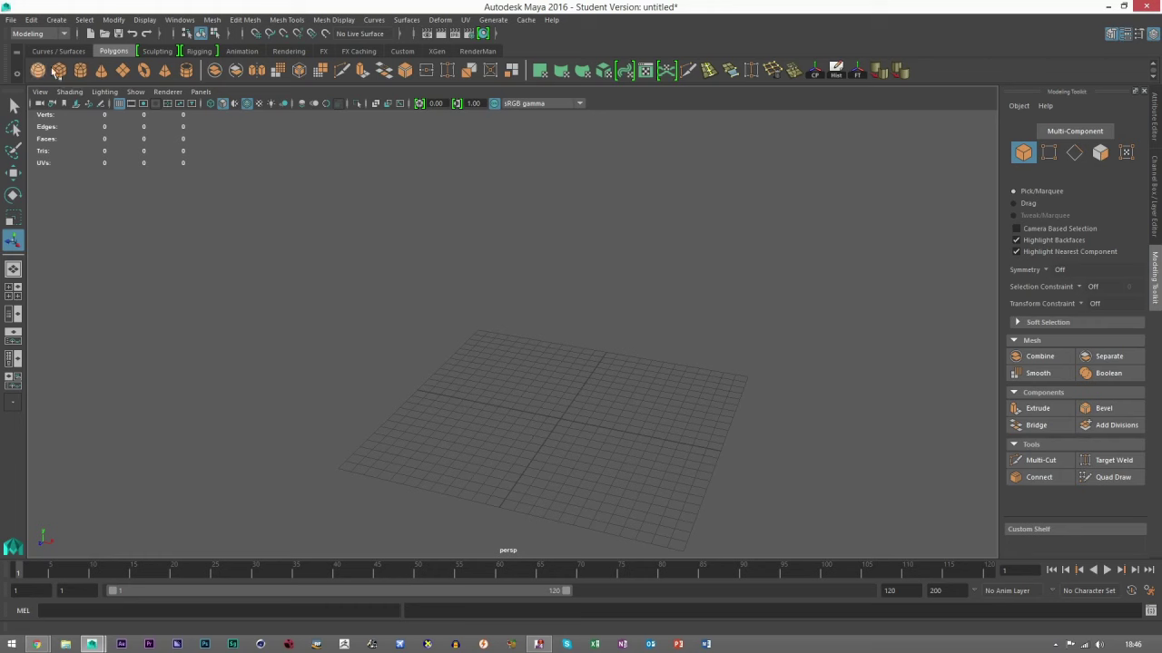
# Step: Create a polygon sphere at the grid's centre and scale it up uniformly to several times its size
pyautogui.click(38, 71)
pyautogui.press('w')
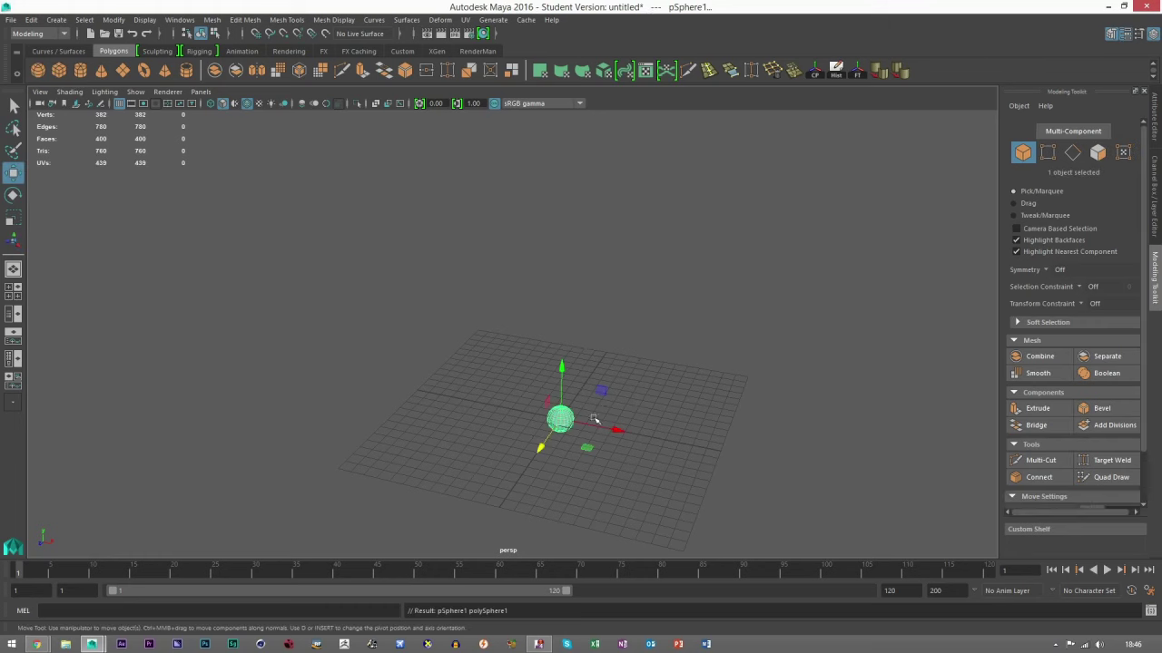
pyautogui.press('r')
pyautogui.moveTo(562, 419); pyautogui.dragTo(795, 412)
pyautogui.press('w')
pyautogui.keyDown('alt'); pyautogui.moveTo(697, 453); pyautogui.dragTo(732, 459); pyautogui.keyUp('alt')
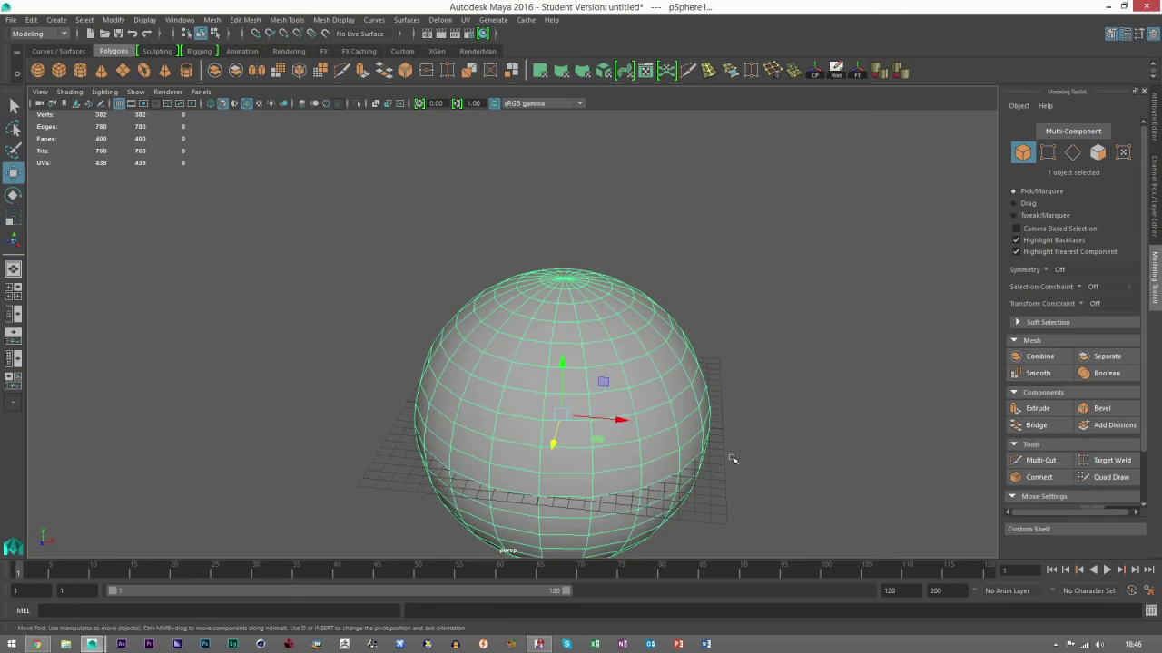
# Step: Duplicate the sphere and move the copy sideways so that it partly overlaps the original
pyautogui.scroll(-1, 732, 459)
pyautogui.keyDown('alt'); pyautogui.moveTo(728, 440); pyautogui.dragTo(765, 357, button='middle'); pyautogui.keyUp('alt')
pyautogui.hotkey('ctrl', 'd')
pyautogui.moveTo(650, 337); pyautogui.dragTo(549, 330)
pyautogui.click(735, 451)
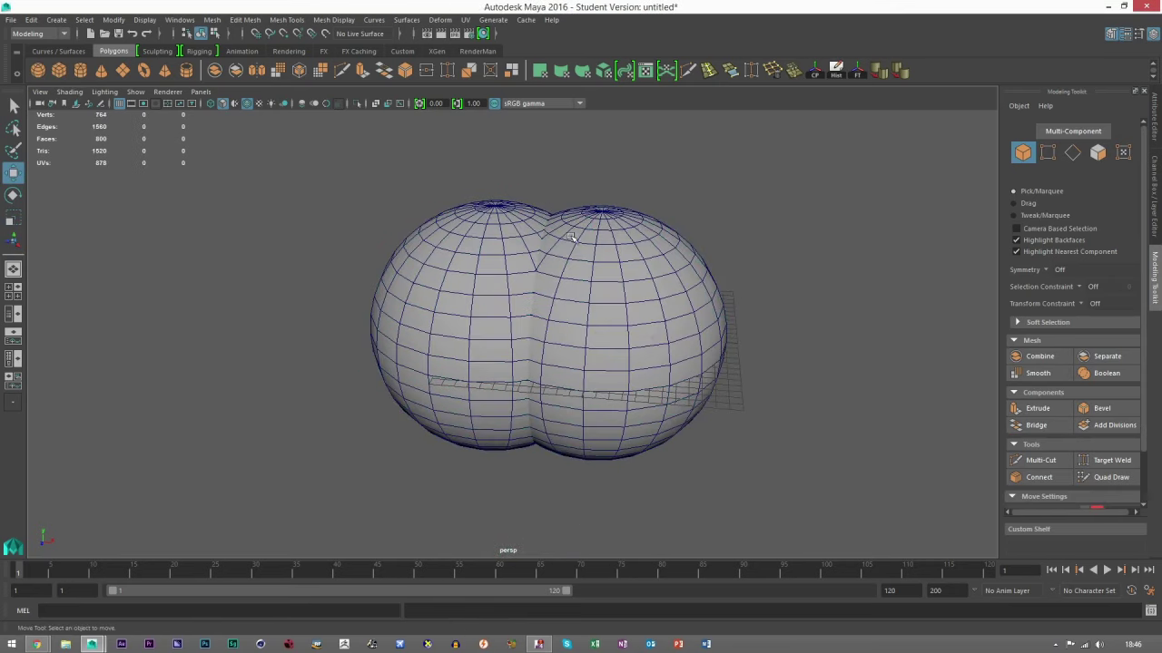
pyautogui.click(479, 235)
pyautogui.click(678, 275)
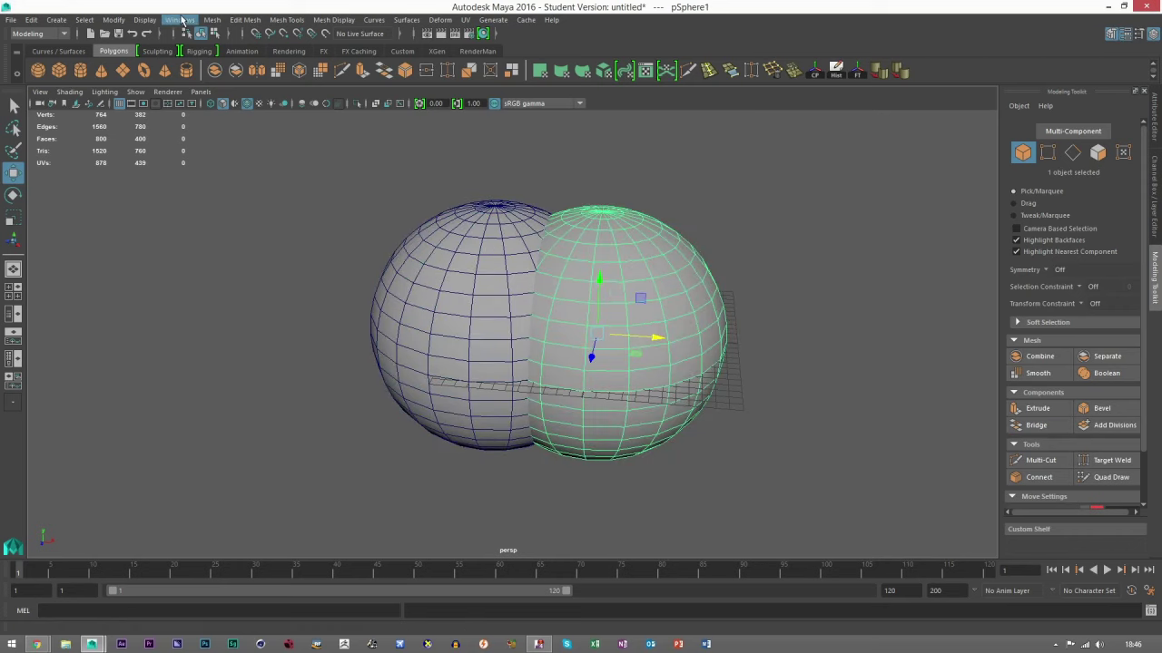
pyautogui.click(212, 19)
pyautogui.moveTo(272, 71)
pyautogui.click(372, 73)
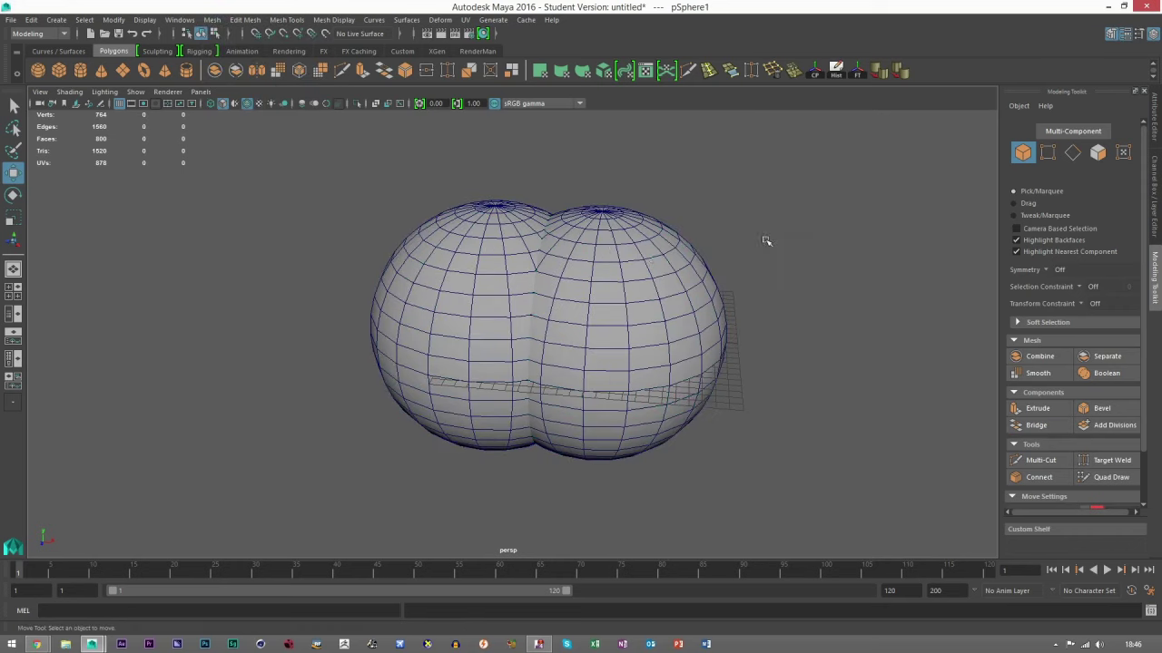
pyautogui.hotkey('ctrl', 'z')
# Step: Examine how the two spheres overlap, selecting them separately and together and viewing the overlap from the front and above
pyautogui.click(453, 265)
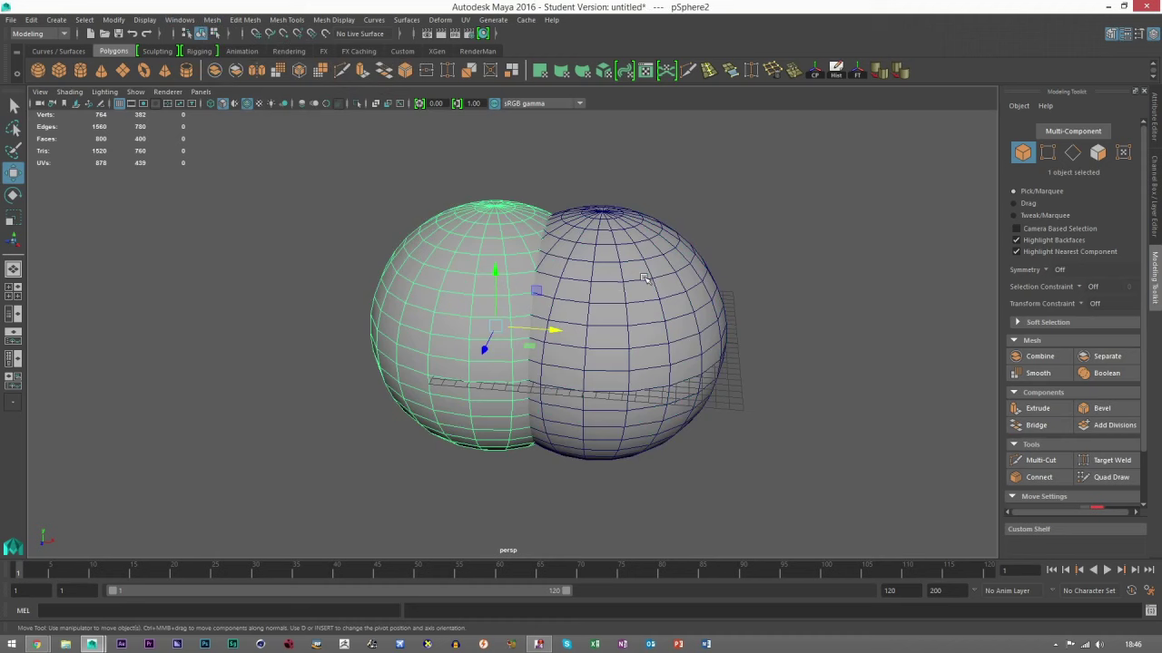
pyautogui.click(655, 304)
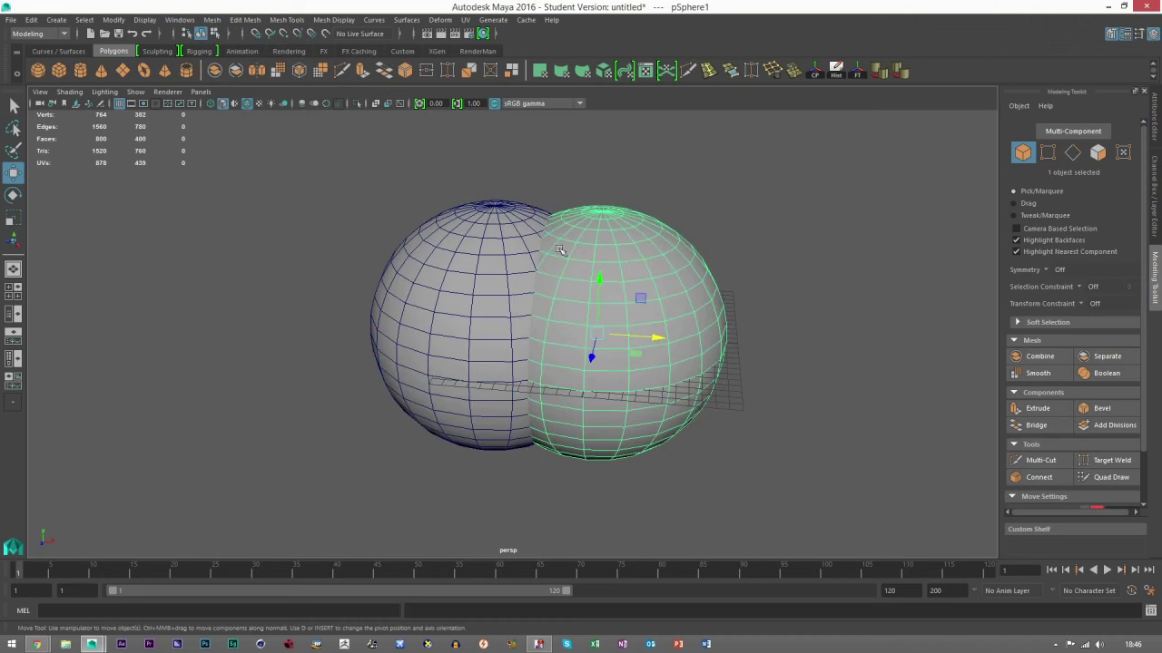
pyautogui.keyDown('shift'); pyautogui.click(478, 295); pyautogui.keyUp('shift')
pyautogui.press('g')
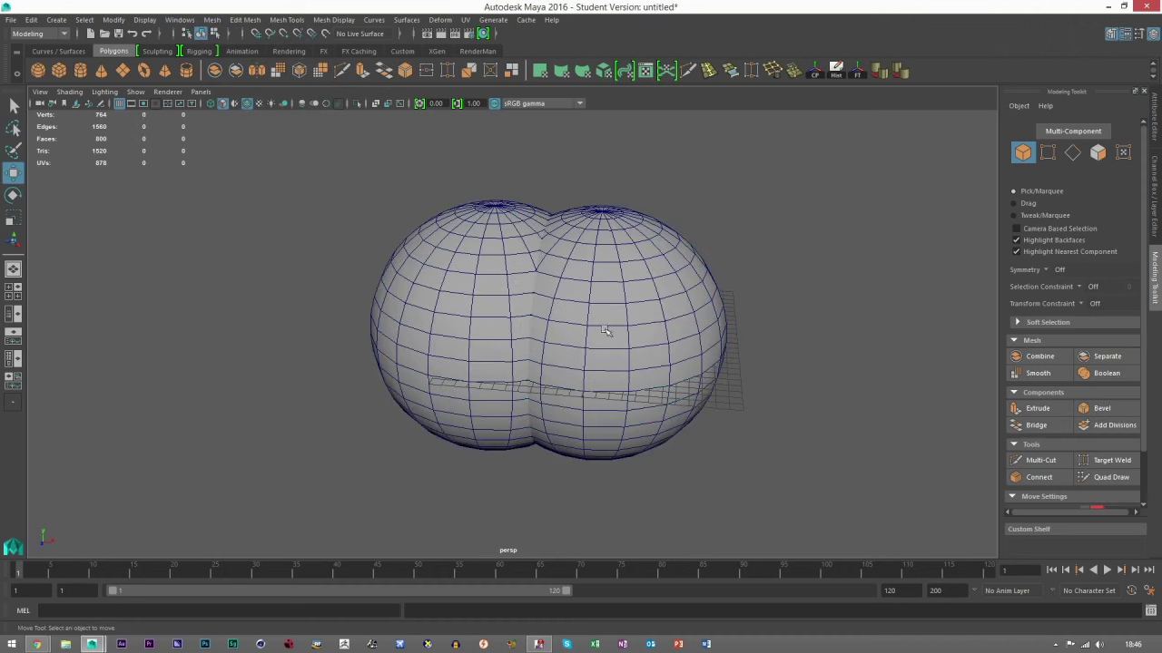
pyautogui.hotkey('ctrl', 'z')
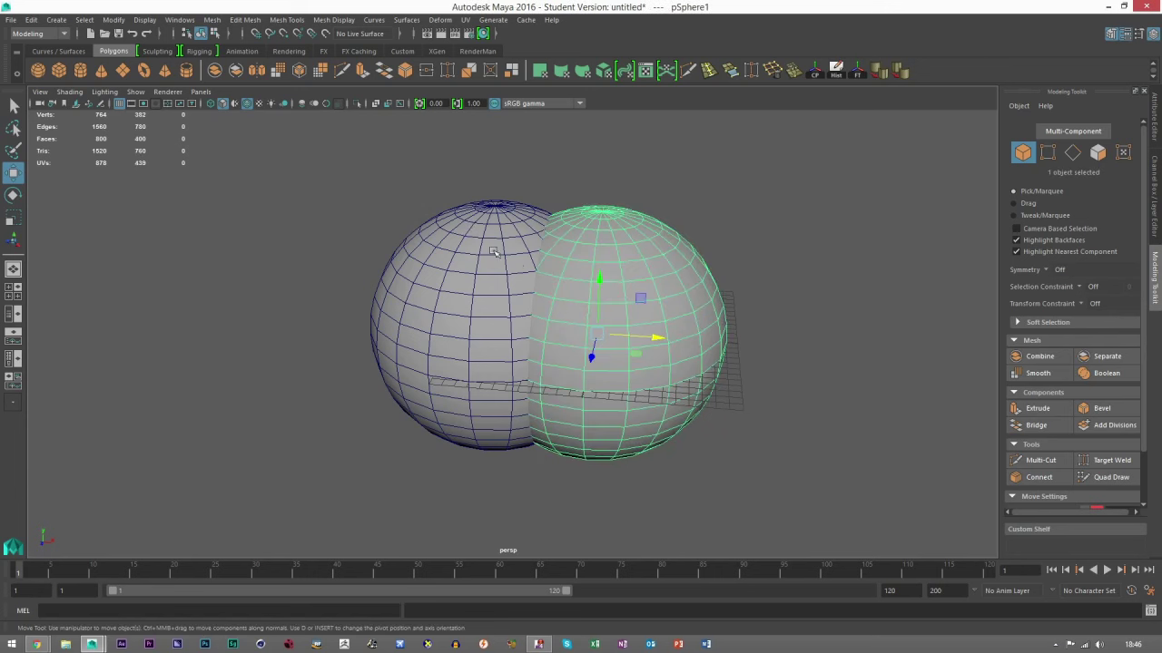
pyautogui.moveTo(406, 173); pyautogui.dragTo(747, 427)
pyautogui.keyDown('alt'); pyautogui.moveTo(747, 428); pyautogui.dragTo(685, 427); pyautogui.keyUp('alt')
pyautogui.click(685, 428)
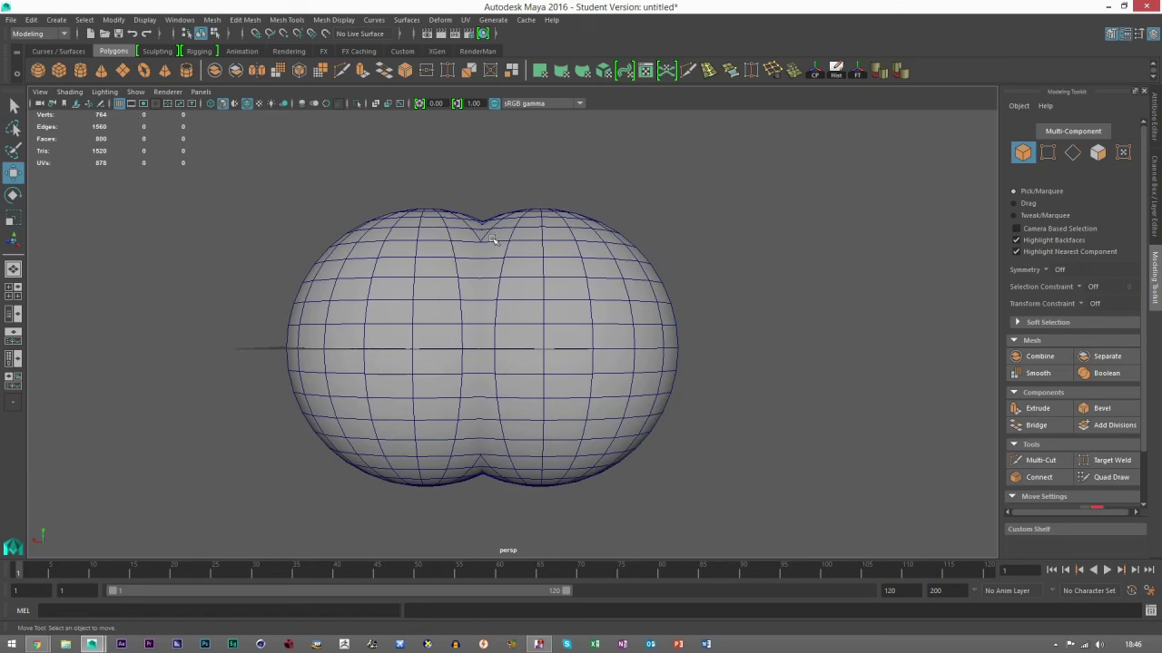
pyautogui.keyDown('alt'); pyautogui.moveTo(500, 262); pyautogui.dragTo(510, 312); pyautogui.keyUp('alt')
pyautogui.scroll(-5, 506, 309)
pyautogui.hotkey('ctrl', 'z')
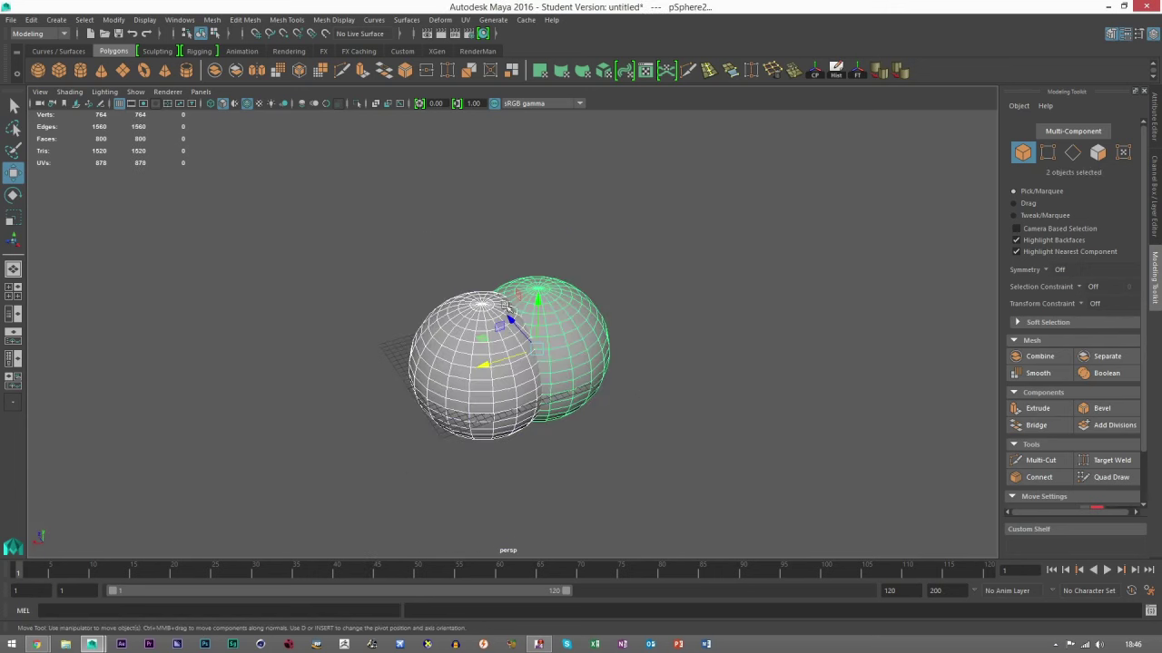
# Step: Apply a Boolean Intersection to the two overlapping spheres
pyautogui.click(495, 238)
pyautogui.click(572, 328)
pyautogui.keyDown('shift'); pyautogui.click(458, 340); pyautogui.keyUp('shift')
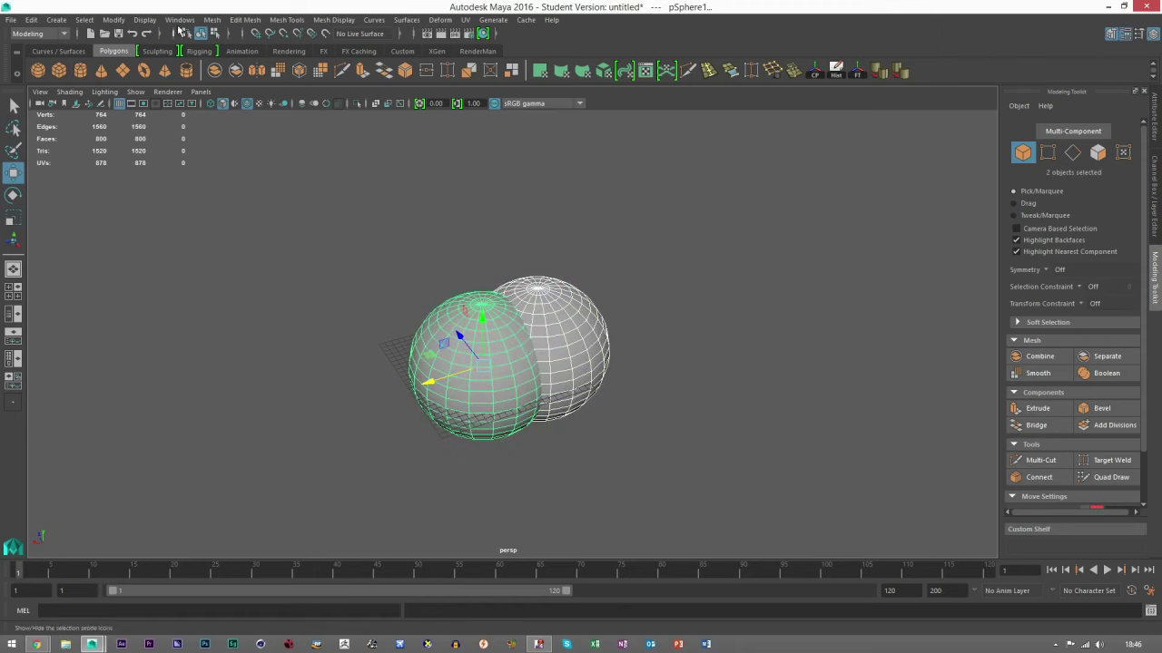
pyautogui.click(211, 19)
pyautogui.moveTo(256, 50)
pyautogui.click(367, 72)
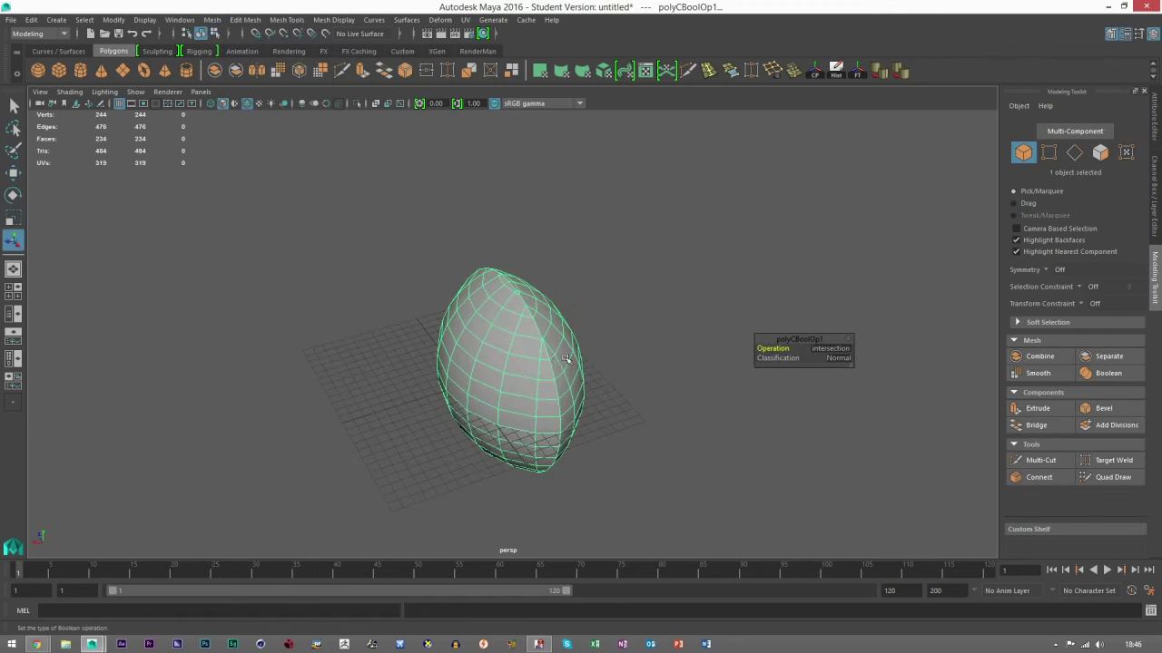
# Step: Inspect the lens-shaped mesh from several sides and undo the Boolean Intersection
pyautogui.keyDown('alt'); pyautogui.moveTo(566, 358); pyautogui.dragTo(576, 302); pyautogui.keyUp('alt')
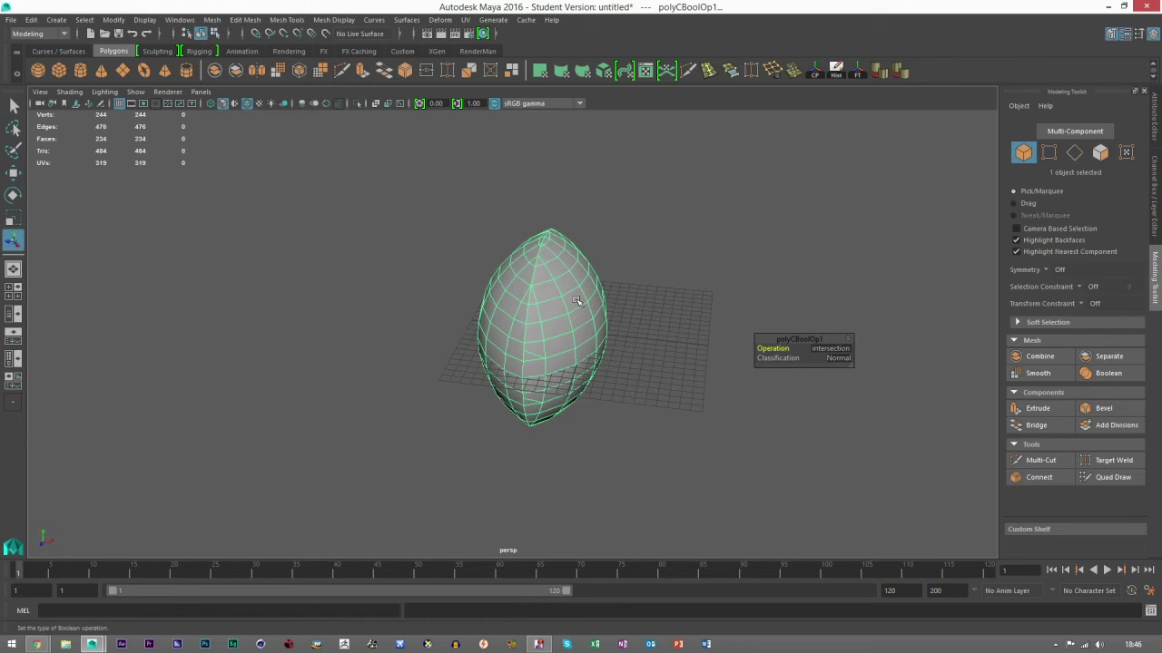
pyautogui.keyDown('alt'); pyautogui.moveTo(573, 303); pyautogui.dragTo(659, 298, button='right'); pyautogui.keyUp('alt')
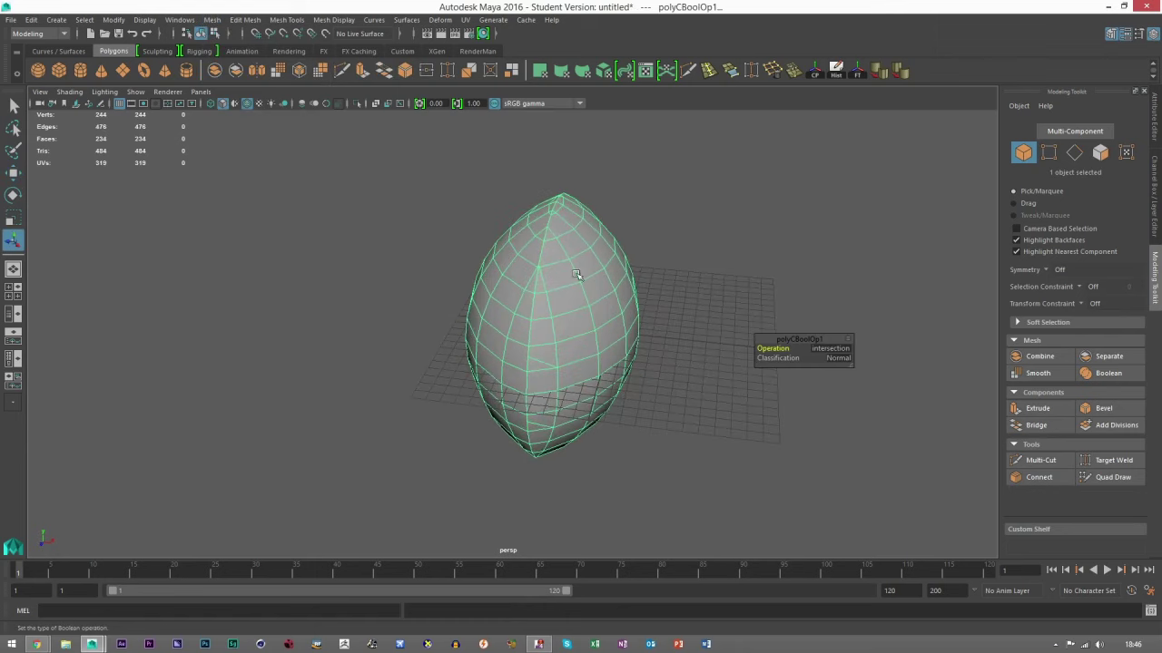
pyautogui.keyDown('alt'); pyautogui.moveTo(520, 289); pyautogui.dragTo(518, 255); pyautogui.keyUp('alt')
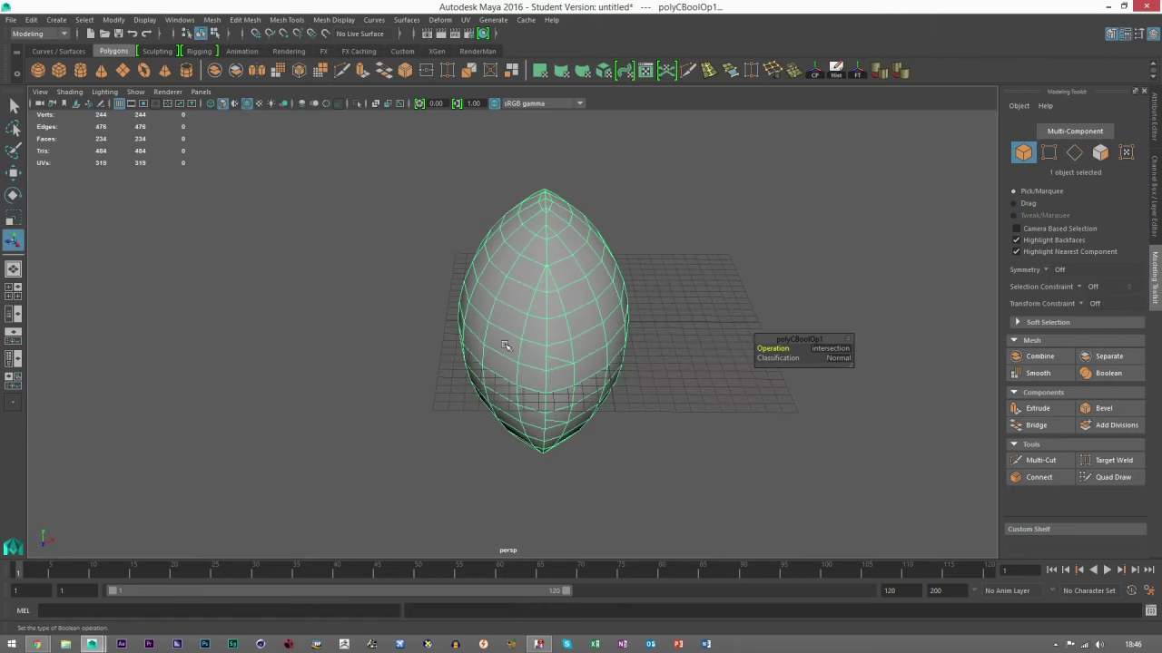
pyautogui.keyDown('alt'); pyautogui.moveTo(489, 341); pyautogui.dragTo(619, 261); pyautogui.keyUp('alt')
pyautogui.hotkey('ctrl', 'z')
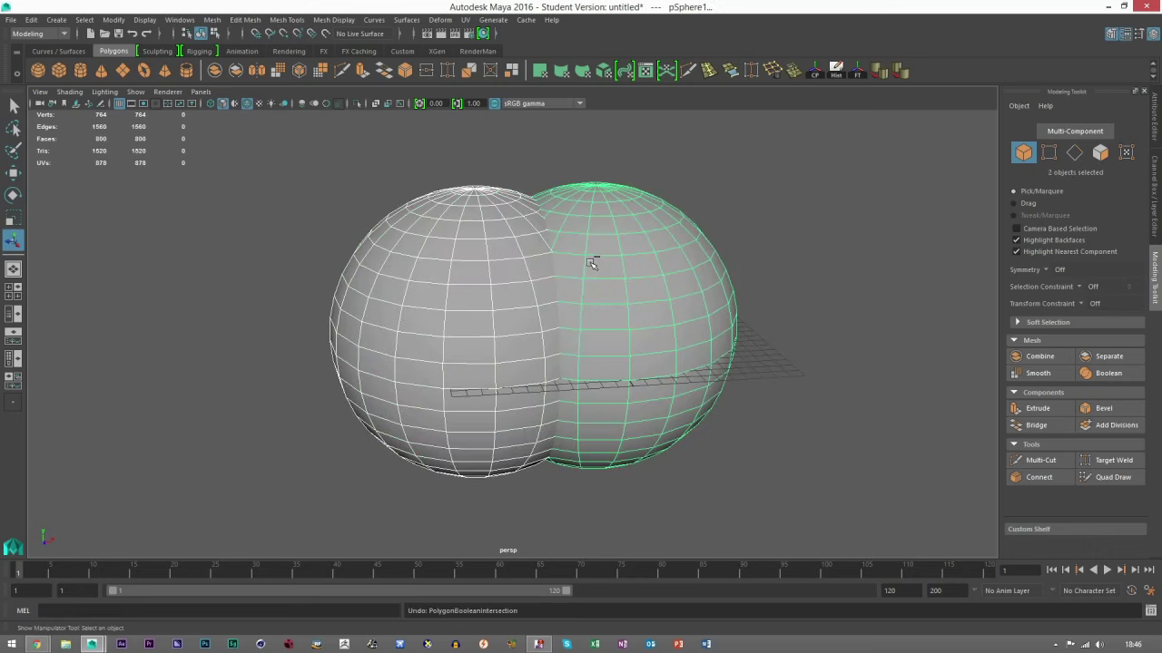
# Step: Switch the original sphere to face selection and set the selection mode to Drag
pyautogui.click(625, 218)
pyautogui.click(1100, 153)
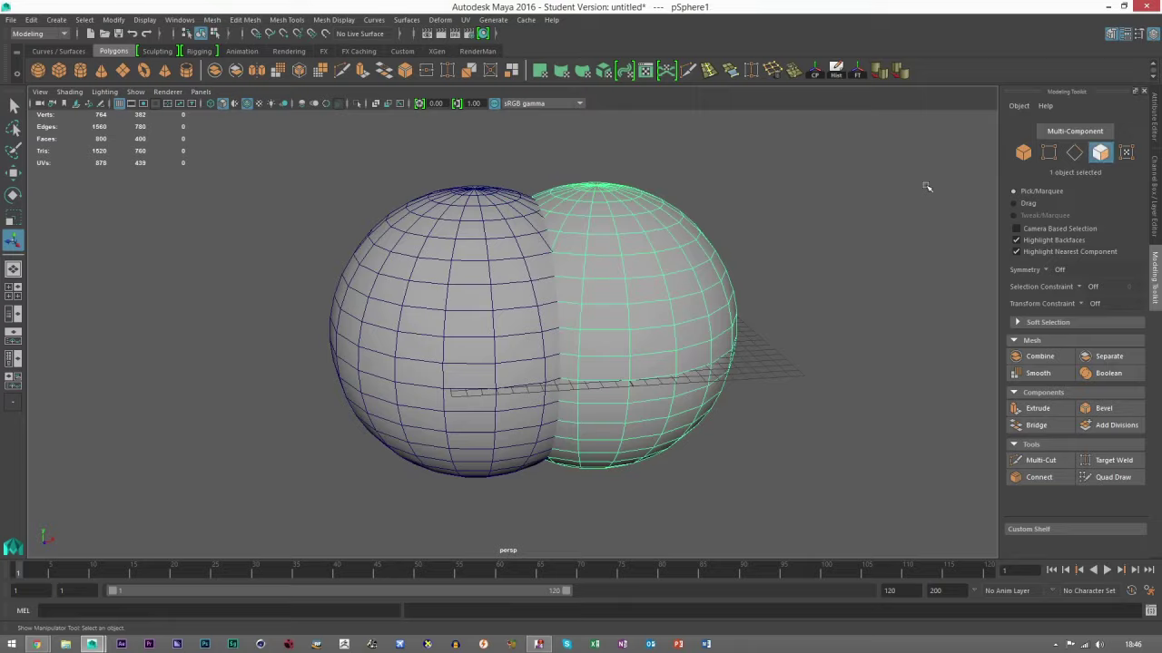
pyautogui.scroll(8, 571, 312)
pyautogui.keyDown('alt'); pyautogui.moveTo(529, 342); pyautogui.dragTo(585, 306); pyautogui.keyUp('alt')
pyautogui.scroll(2, 585, 305)
pyautogui.scroll(8, 585, 306)
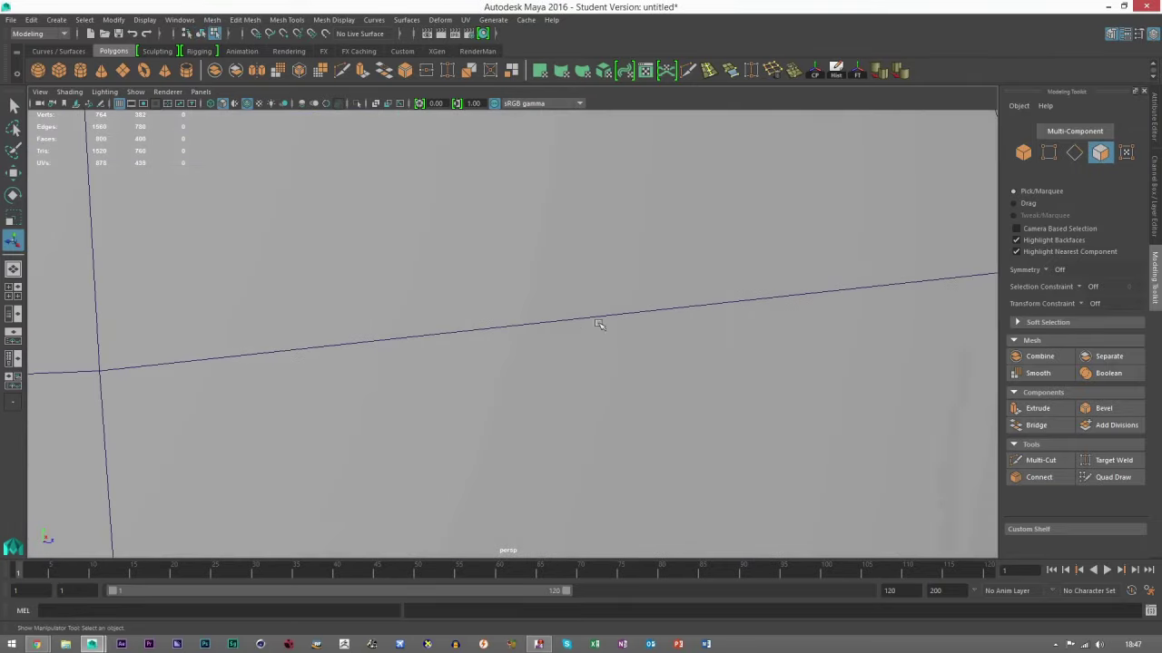
pyautogui.keyDown('alt'); pyautogui.moveTo(562, 348); pyautogui.dragTo(844, 379); pyautogui.keyUp('alt')
pyautogui.click(1027, 205)
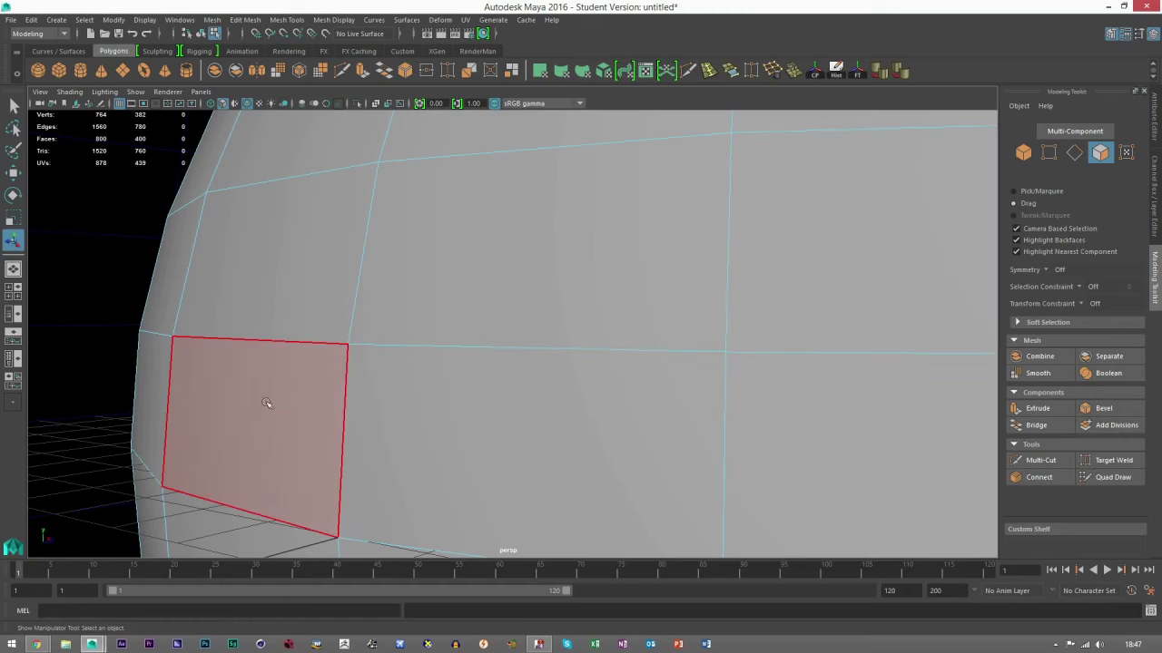
# Step: Try to select the sphere's overlapping faces manually by sweeping across them from inside the overlap
pyautogui.moveTo(263, 402)
pyautogui.mouseDown()
pyautogui.moveTo(155, 354)
pyautogui.moveTo(400, 234)
pyautogui.mouseUp()
pyautogui.moveTo(289, 155)
pyautogui.mouseDown()
pyautogui.moveTo(827, 318)
pyautogui.moveTo(765, 122)
pyautogui.moveTo(682, 293)
pyautogui.moveTo(524, 334)
pyautogui.moveTo(519, 305)
pyautogui.mouseUp()
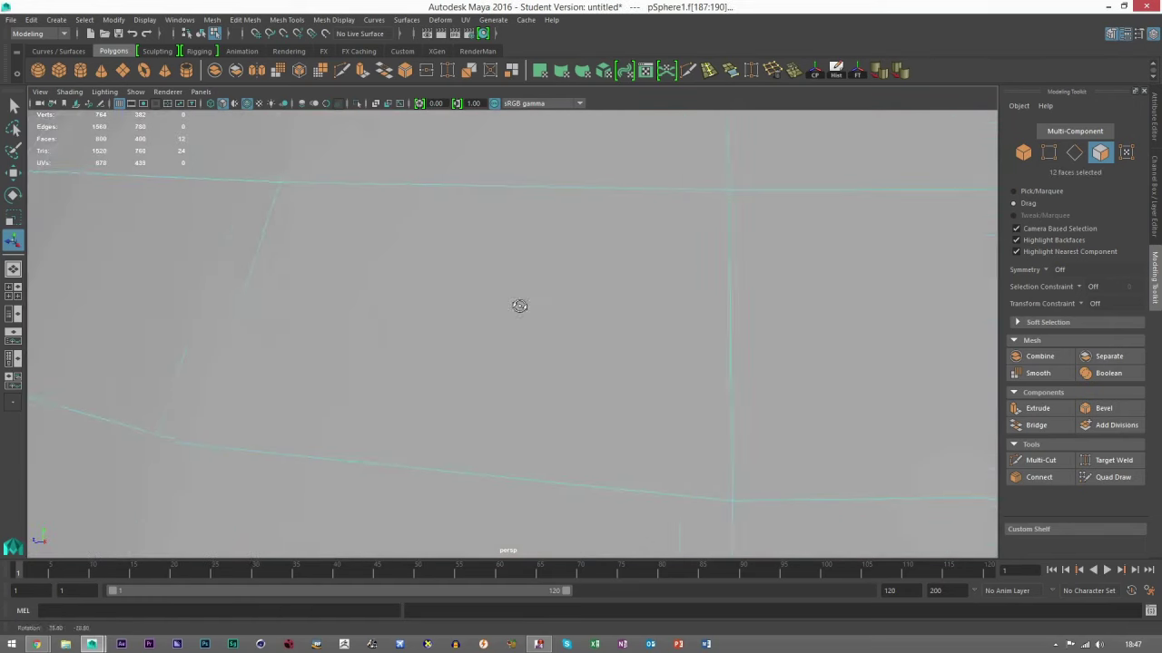
pyautogui.scroll(2, 508, 323)
pyautogui.scroll(-1, 508, 323)
pyautogui.scroll(1, 551, 364)
pyautogui.scroll(-1, 556, 362)
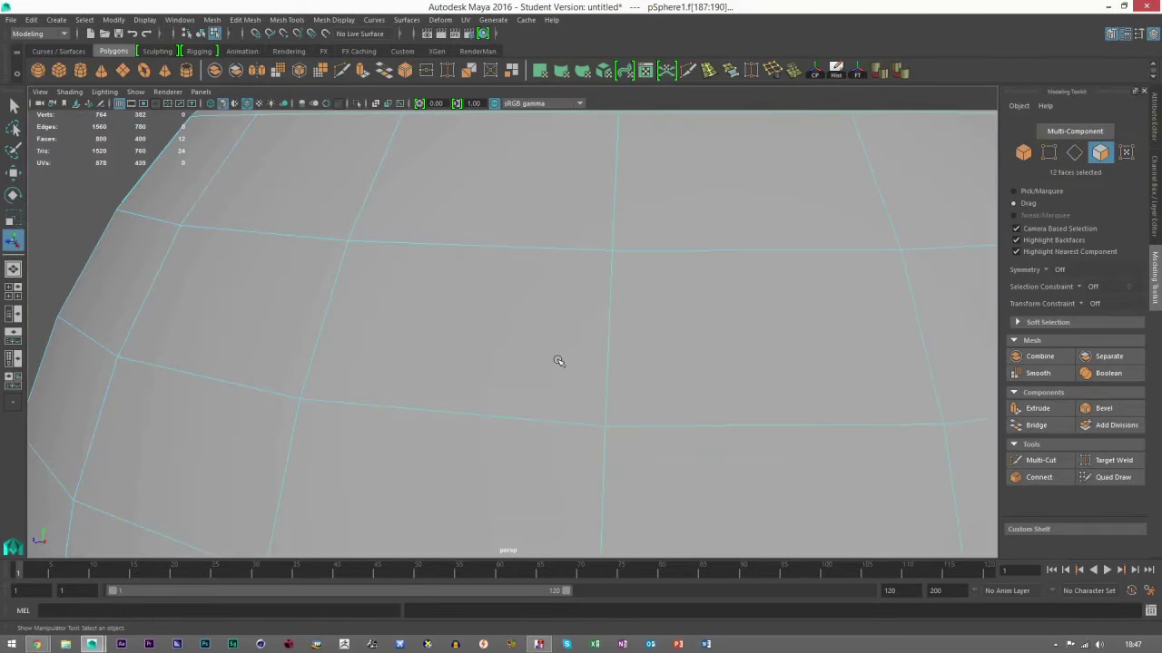
pyautogui.keyDown('alt'); pyautogui.moveTo(608, 356); pyautogui.dragTo(521, 300); pyautogui.keyUp('alt')
pyautogui.keyDown('alt'); pyautogui.moveTo(521, 301); pyautogui.dragTo(814, 368, button='right'); pyautogui.keyUp('alt')
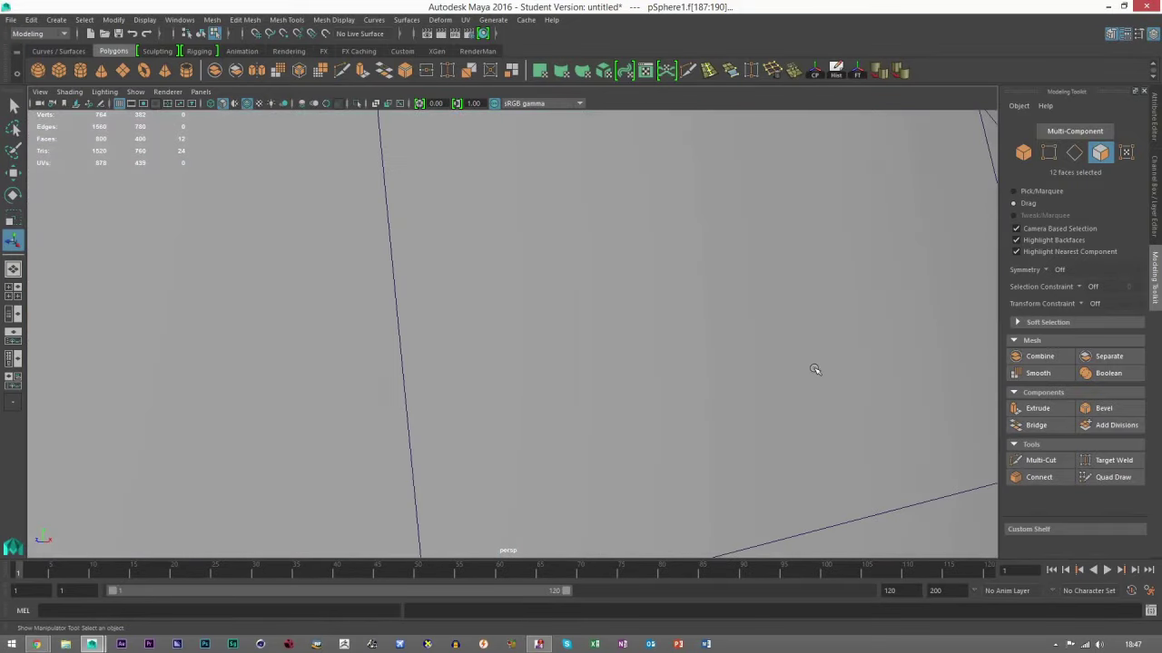
pyautogui.keyDown('alt'); pyautogui.moveTo(814, 368); pyautogui.dragTo(568, 351, button='middle'); pyautogui.keyUp('alt')
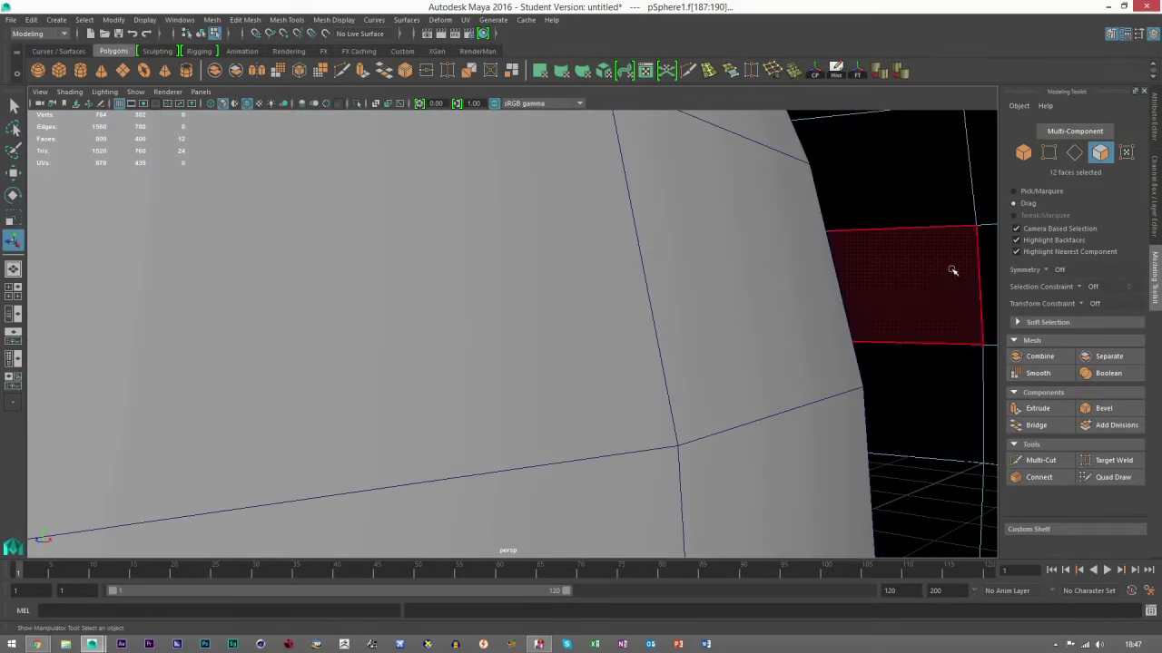
# Step: Return to object selection and apply a Boolean Intersection to the two overlapping spheres
pyautogui.press('w')
pyautogui.click(1022, 154)
pyautogui.scroll(-4, 669, 270)
pyautogui.moveTo(534, 303)
pyautogui.keyDown('alt'); pyautogui.mouseDown()
pyautogui.moveTo(585, 325)
pyautogui.moveTo(556, 298)
pyautogui.mouseUp(); pyautogui.keyUp('alt')
pyautogui.scroll(-4, 517, 323)
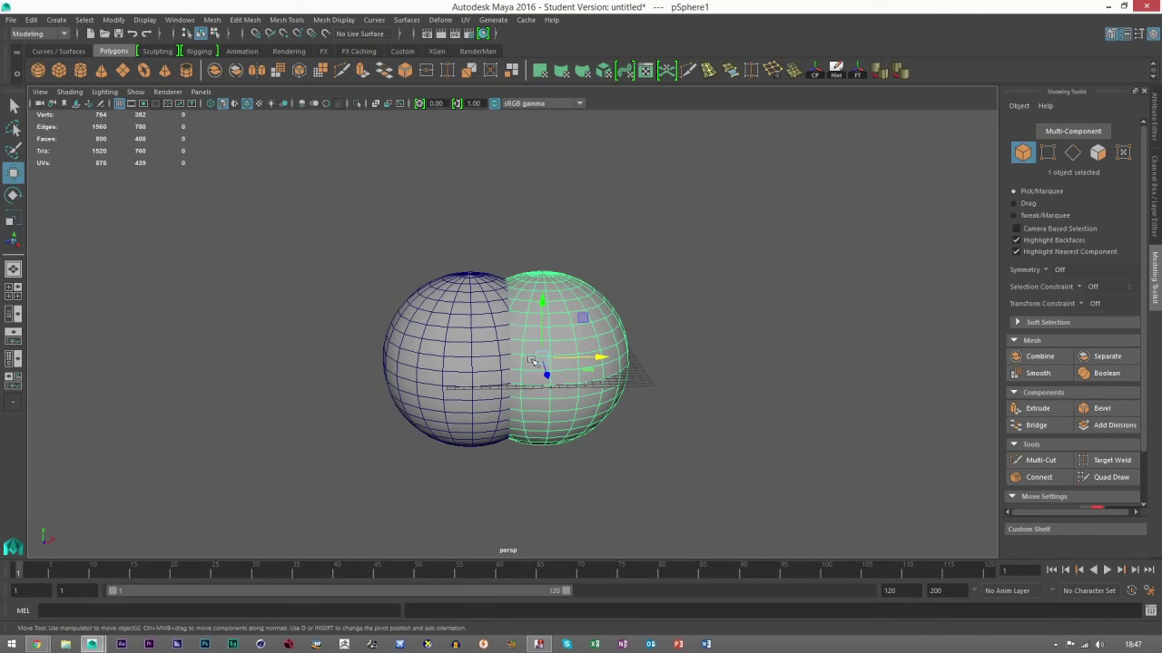
pyautogui.keyDown('shift'); pyautogui.click(444, 363); pyautogui.keyUp('shift')
pyautogui.click(211, 19)
pyautogui.moveTo(260, 50)
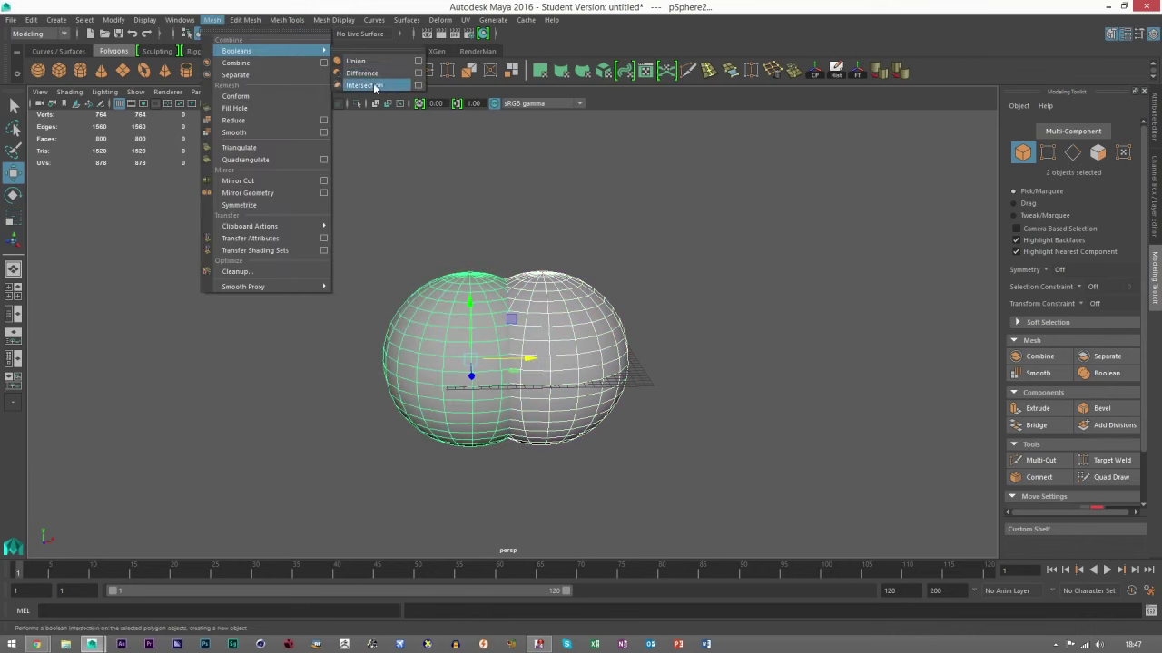
pyautogui.click(375, 86)
# Step: Delete the construction history of the lens-shaped intersection mesh
pyautogui.keyDown('alt'); pyautogui.moveTo(578, 293); pyautogui.dragTo(391, 379); pyautogui.keyUp('alt')
pyautogui.click(31, 19)
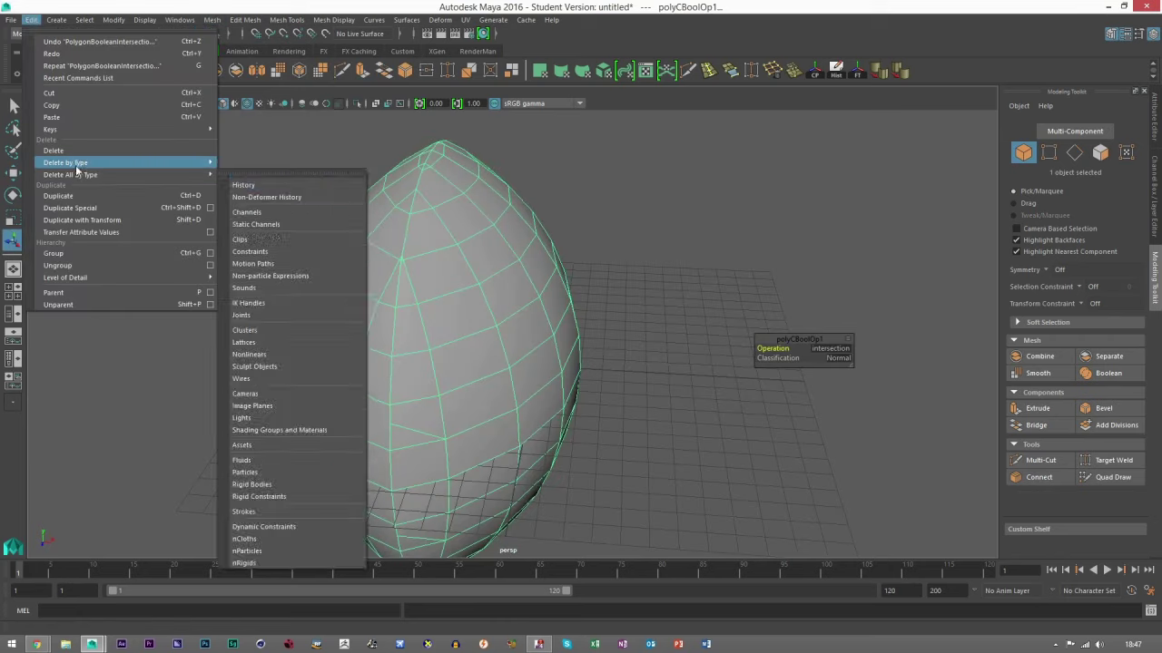
pyautogui.moveTo(82, 169)
pyautogui.click(273, 176)
# Step: Switch the mesh to vertex selection and merge closely spaced vertices near the middle of the front seam with Target Weld
pyautogui.click(771, 71)
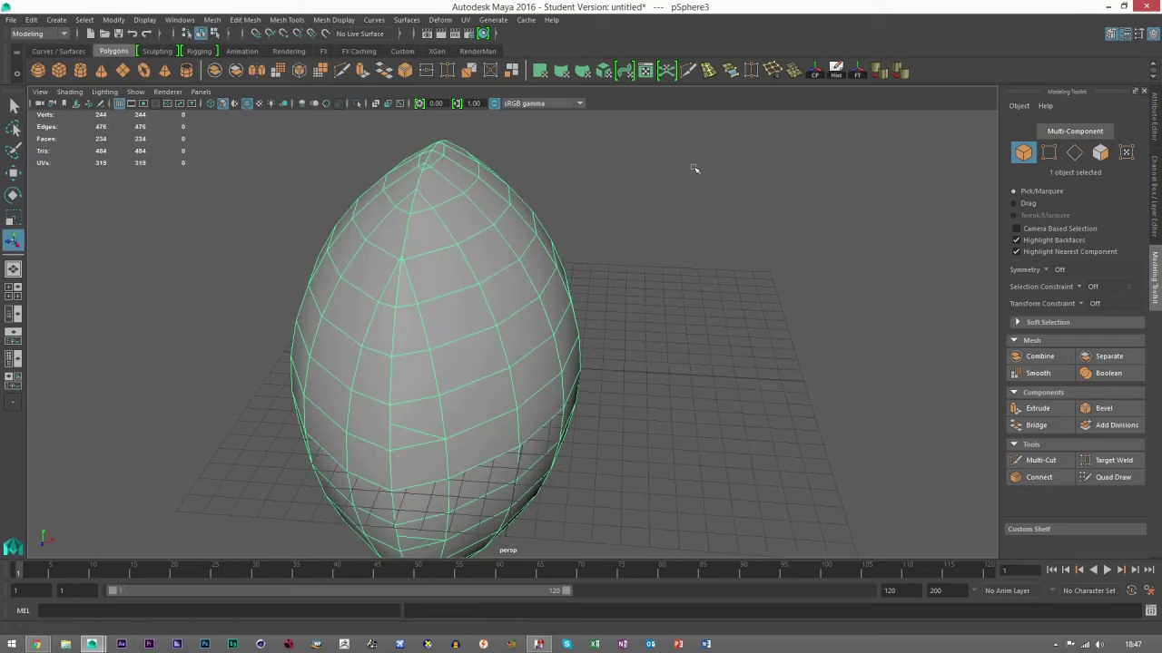
pyautogui.click(13, 106)
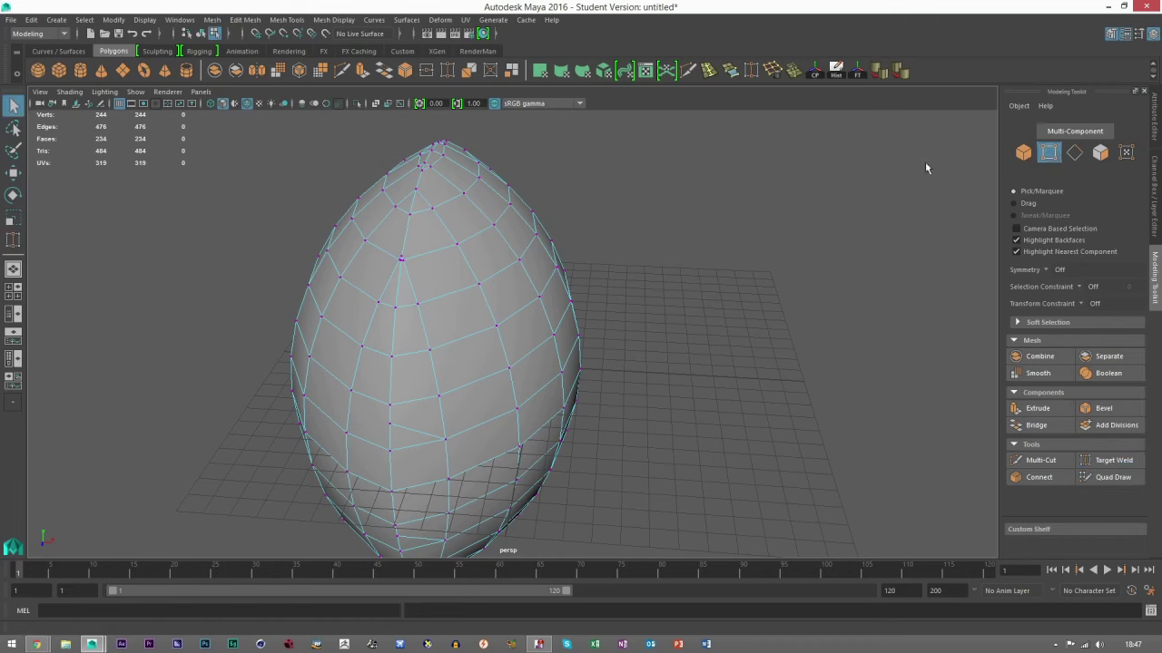
pyautogui.click(1049, 153)
pyautogui.keyDown('alt'); pyautogui.moveTo(402, 359); pyautogui.dragTo(450, 347, button='middle'); pyautogui.keyUp('alt')
pyautogui.moveTo(459, 363); pyautogui.dragTo(456, 363)
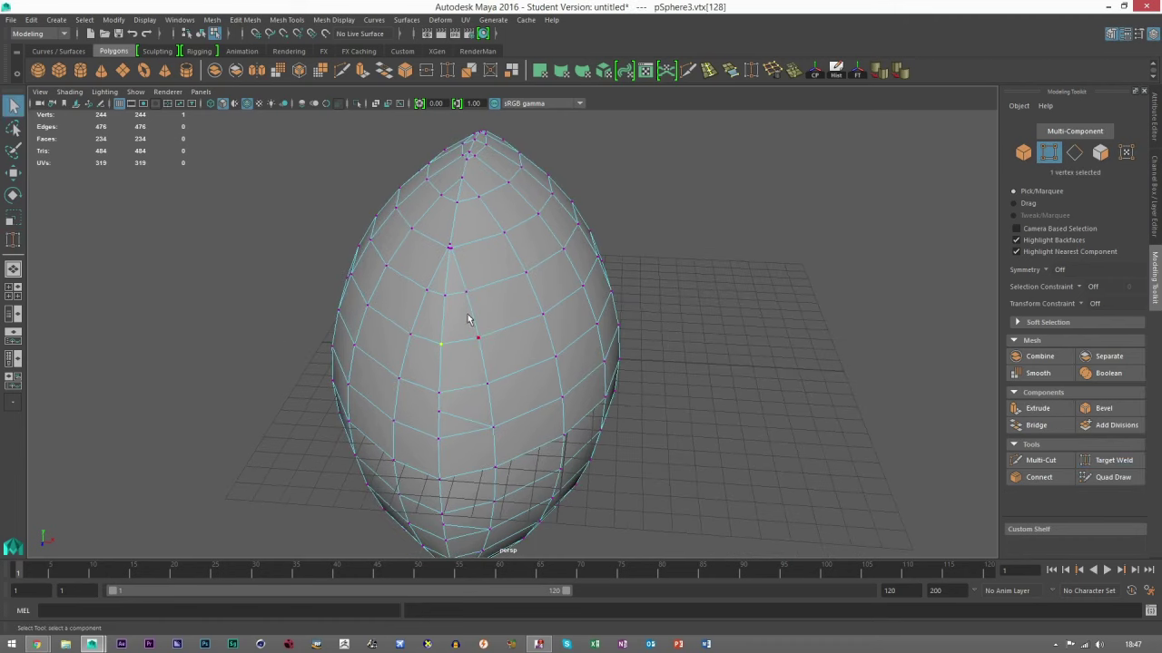
pyautogui.click(757, 71)
pyautogui.keyDown('alt'); pyautogui.moveTo(511, 328); pyautogui.dragTo(559, 307, button='middle'); pyautogui.keyUp('alt')
pyautogui.moveTo(492, 413); pyautogui.dragTo(487, 418)
pyautogui.hotkey('ctrl', 'z')
pyautogui.hotkey('ctrl', 'z')
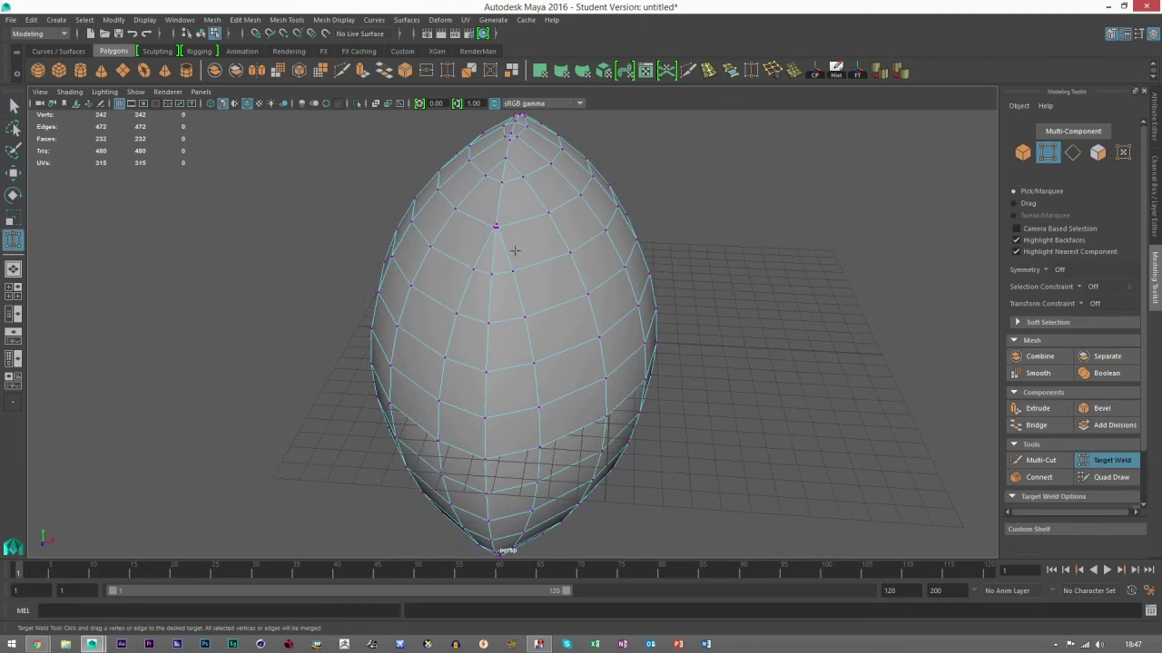
# Step: Target-weld the near-coincident vertices higher up the front seam and further around the mesh's seam
pyautogui.scroll(6, 497, 234)
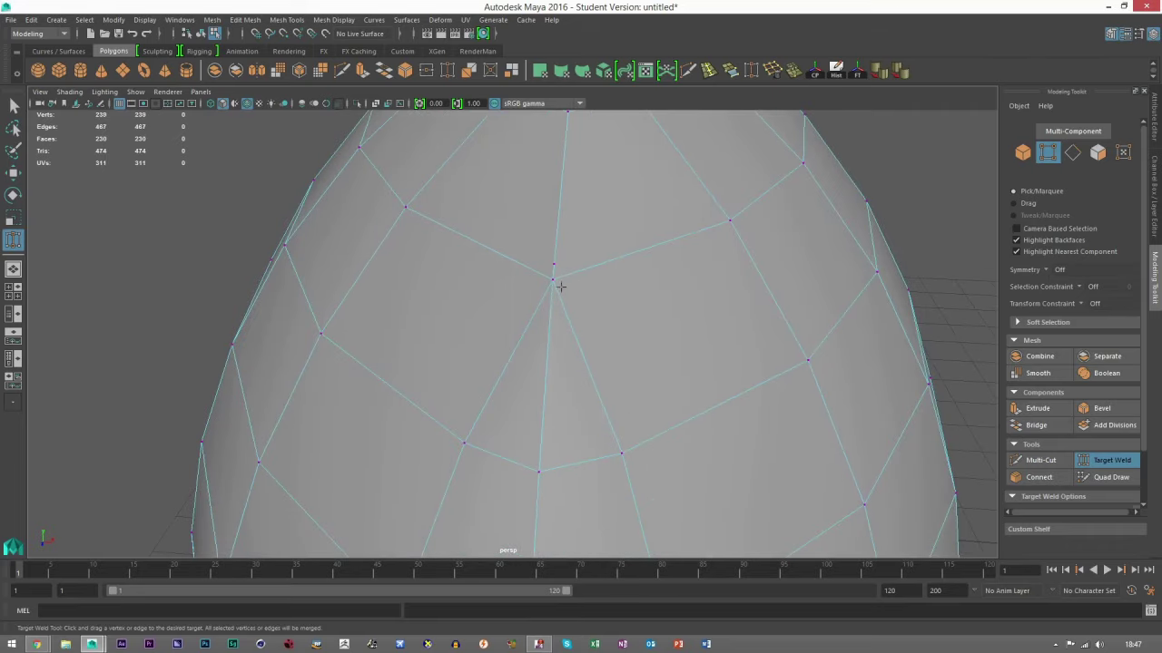
pyautogui.scroll(-5, 591, 361)
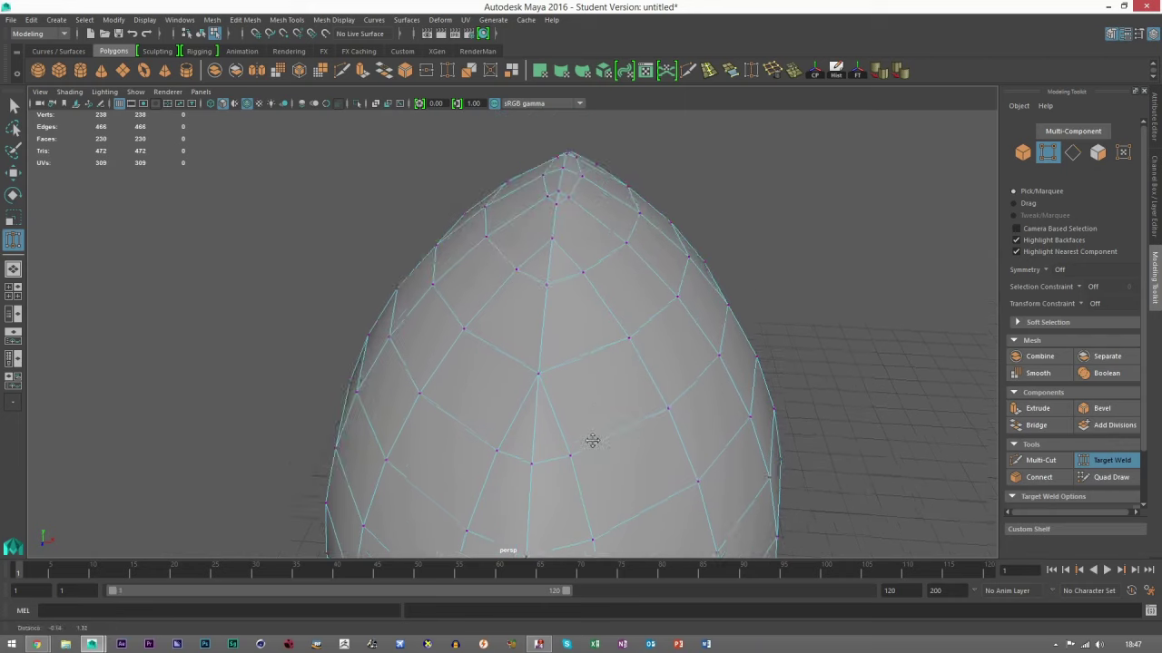
pyautogui.keyDown('alt'); pyautogui.moveTo(594, 444); pyautogui.dragTo(448, 363); pyautogui.keyUp('alt')
pyautogui.scroll(5, 451, 368)
pyautogui.keyDown('alt'); pyautogui.moveTo(395, 318); pyautogui.dragTo(459, 394, button='middle'); pyautogui.keyUp('alt')
pyautogui.scroll(3, 459, 394)
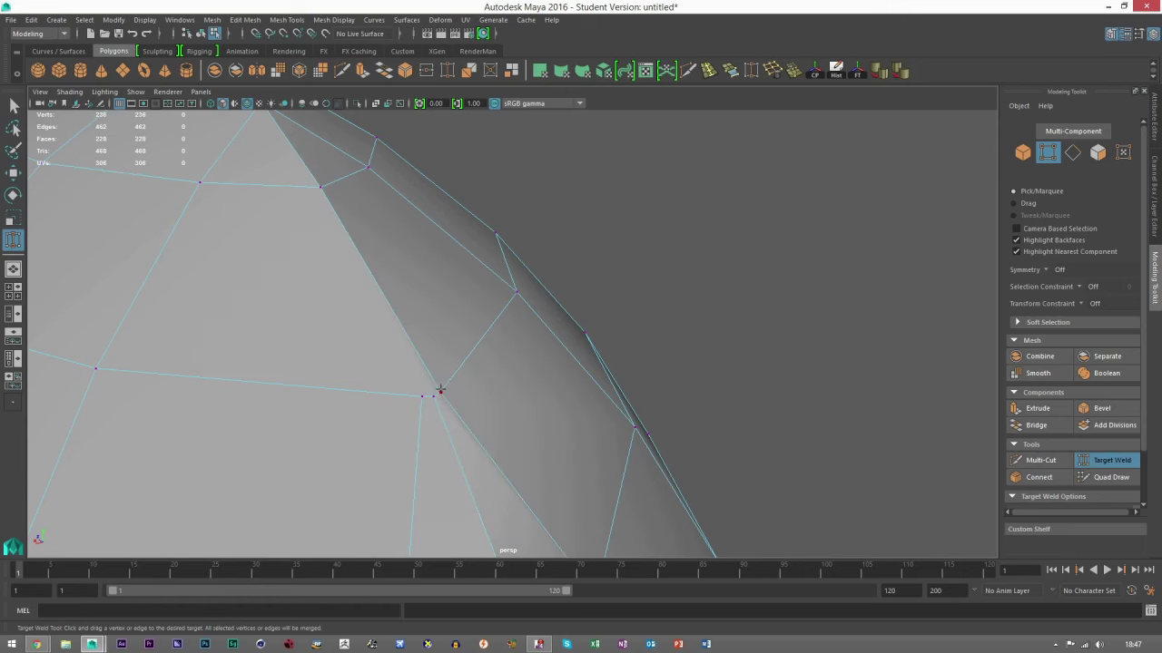
pyautogui.moveTo(440, 390)
pyautogui.mouseDown()
pyautogui.moveTo(428, 385)
pyautogui.moveTo(429, 395)
pyautogui.mouseUp()
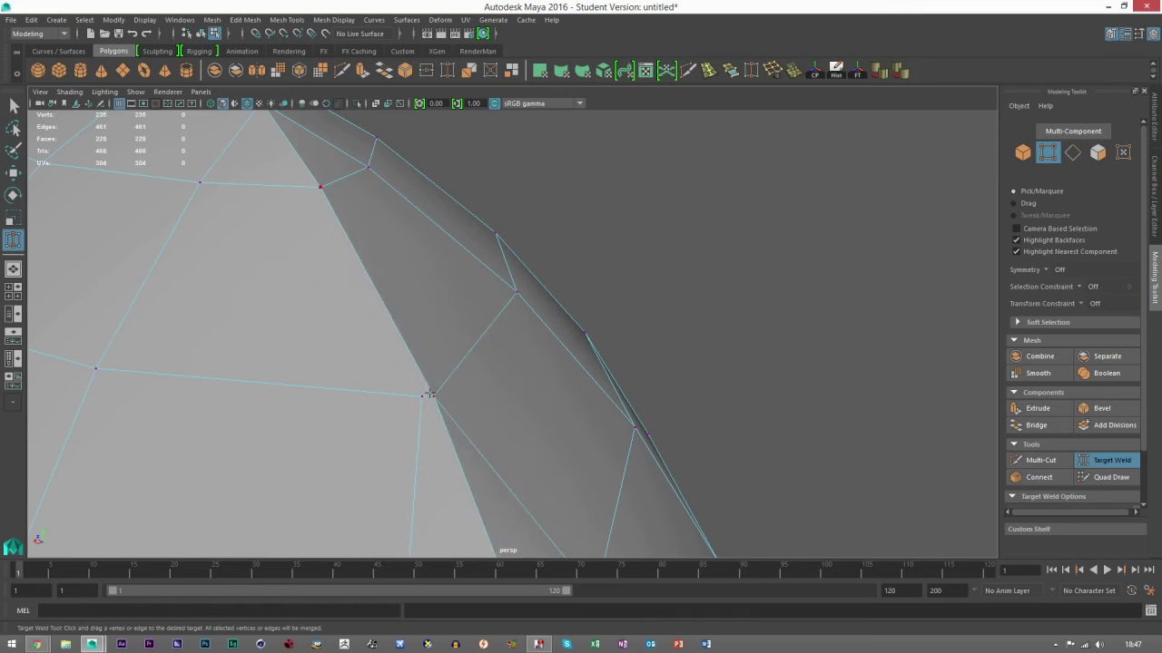
pyautogui.scroll(-5, 460, 399)
pyautogui.keyDown('alt'); pyautogui.moveTo(505, 441); pyautogui.dragTo(445, 244, button='middle'); pyautogui.keyUp('alt')
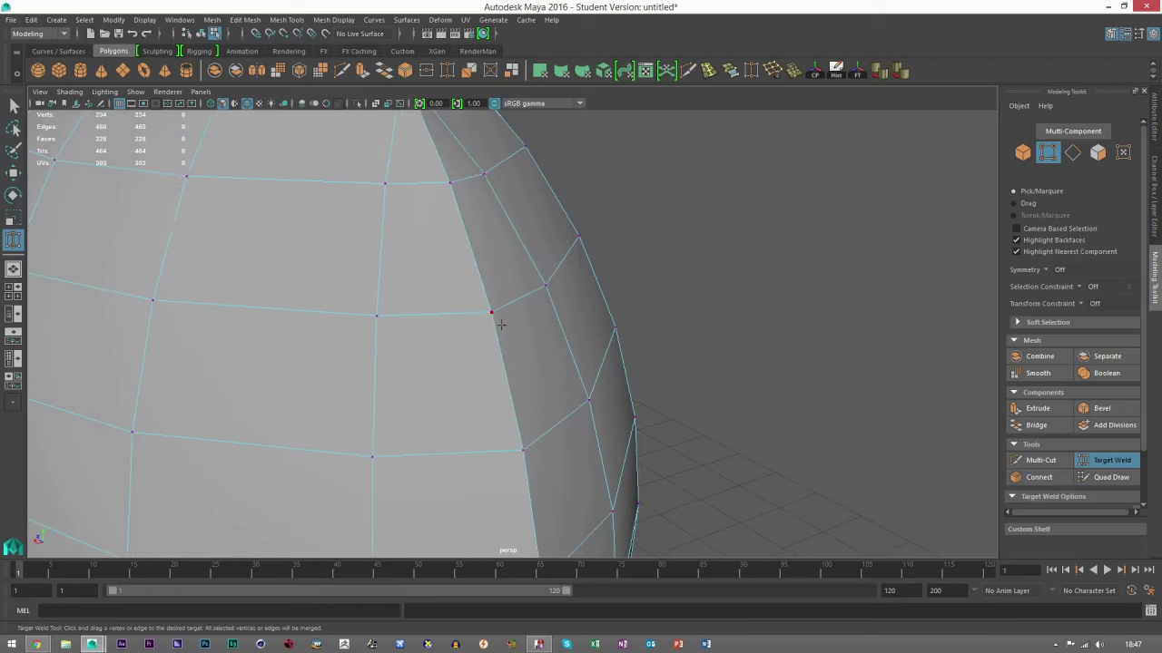
# Step: Delete the two distorted faces beside the dent near the lower end of the seam
pyautogui.scroll(-5, 536, 380)
pyautogui.keyDown('alt'); pyautogui.moveTo(534, 377); pyautogui.dragTo(526, 326); pyautogui.keyUp('alt')
pyautogui.scroll(4, 494, 444)
pyautogui.keyDown('alt'); pyautogui.moveTo(497, 454); pyautogui.dragTo(487, 403); pyautogui.keyUp('alt')
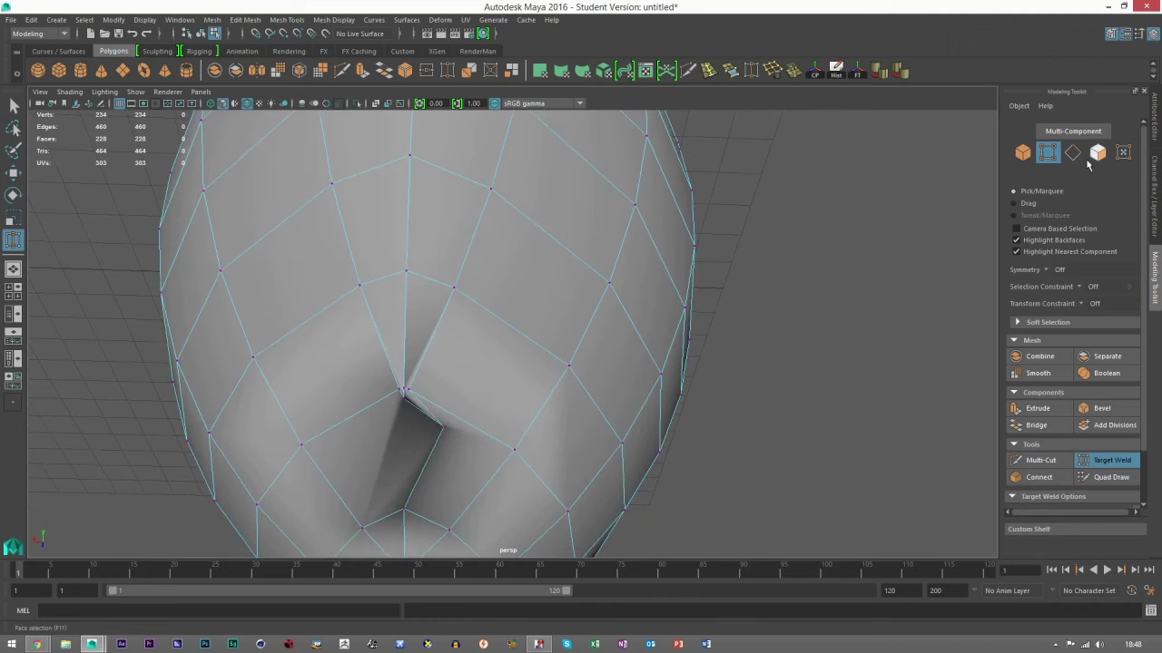
pyautogui.click(1098, 152)
pyautogui.click(13, 108)
pyautogui.click(448, 452)
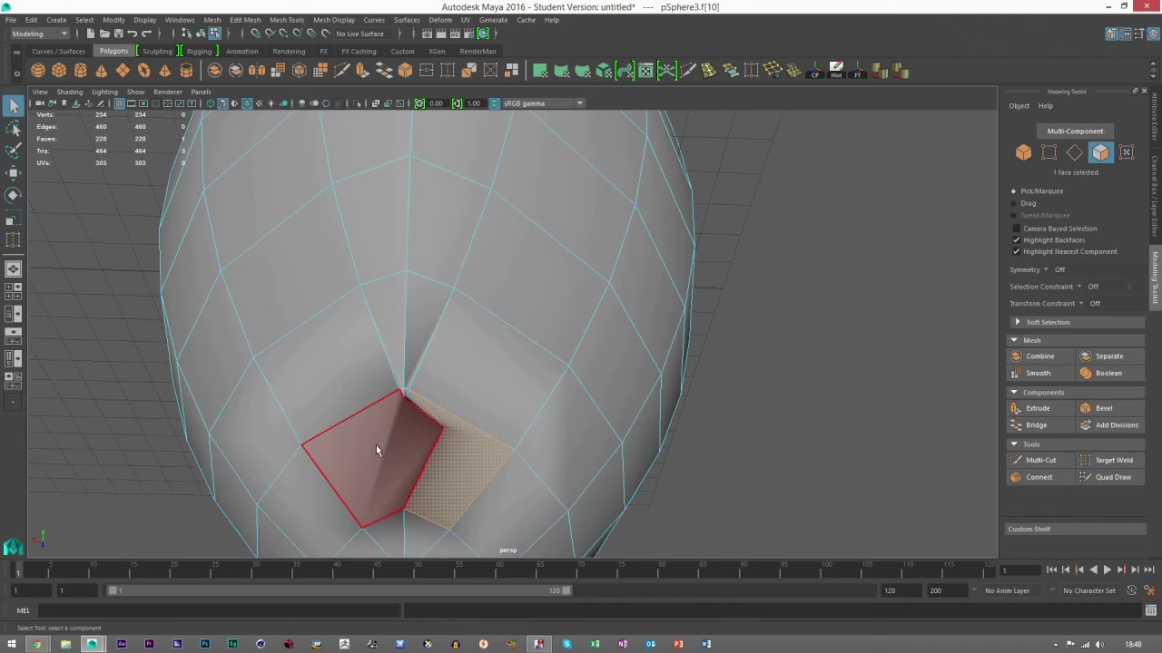
pyautogui.keyDown('shift'); pyautogui.click(377, 445); pyautogui.keyUp('shift')
pyautogui.press('Delete')
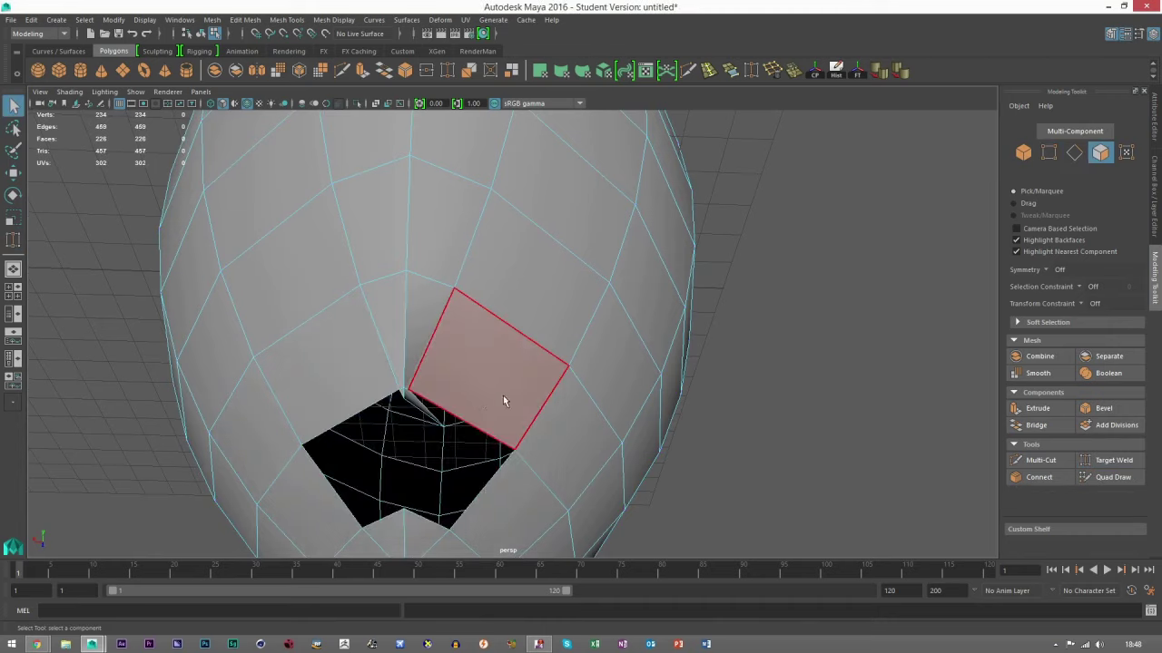
# Step: Delete the two thin sliver faces left at the upper corner of the hole
pyautogui.scroll(3, 445, 434)
pyautogui.keyDown('alt'); pyautogui.moveTo(380, 444); pyautogui.dragTo(418, 374, button='middle'); pyautogui.keyUp('alt')
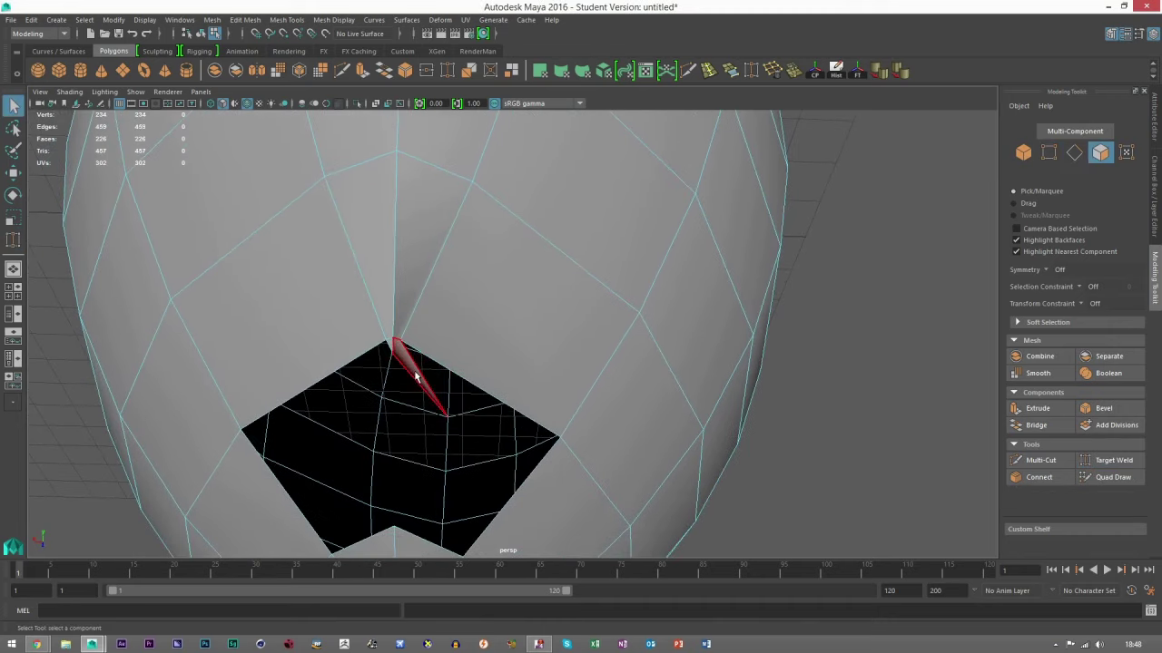
pyautogui.click(415, 374)
pyautogui.press('Delete')
pyautogui.click(390, 343)
pyautogui.press('Delete')
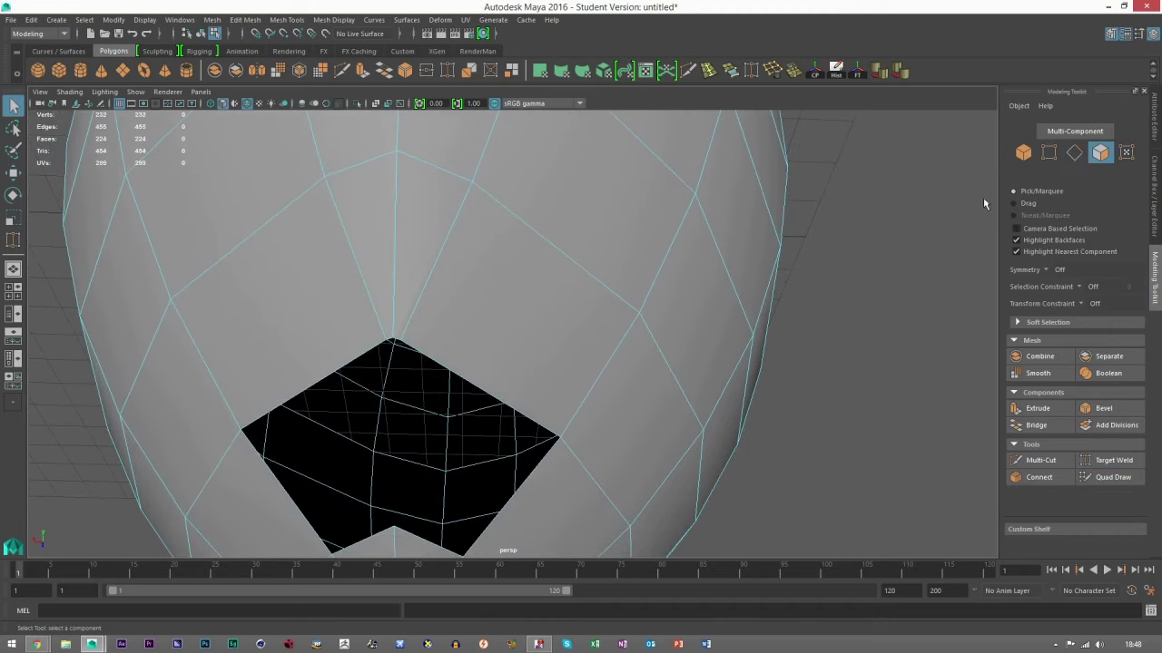
# Step: Switch to edge selection and bridge the hole's upper-left and lower-left border edges
pyautogui.click(1075, 156)
pyautogui.keyDown('alt'); pyautogui.moveTo(299, 380); pyautogui.dragTo(318, 362, button='middle'); pyautogui.keyUp('alt')
pyautogui.click(382, 520)
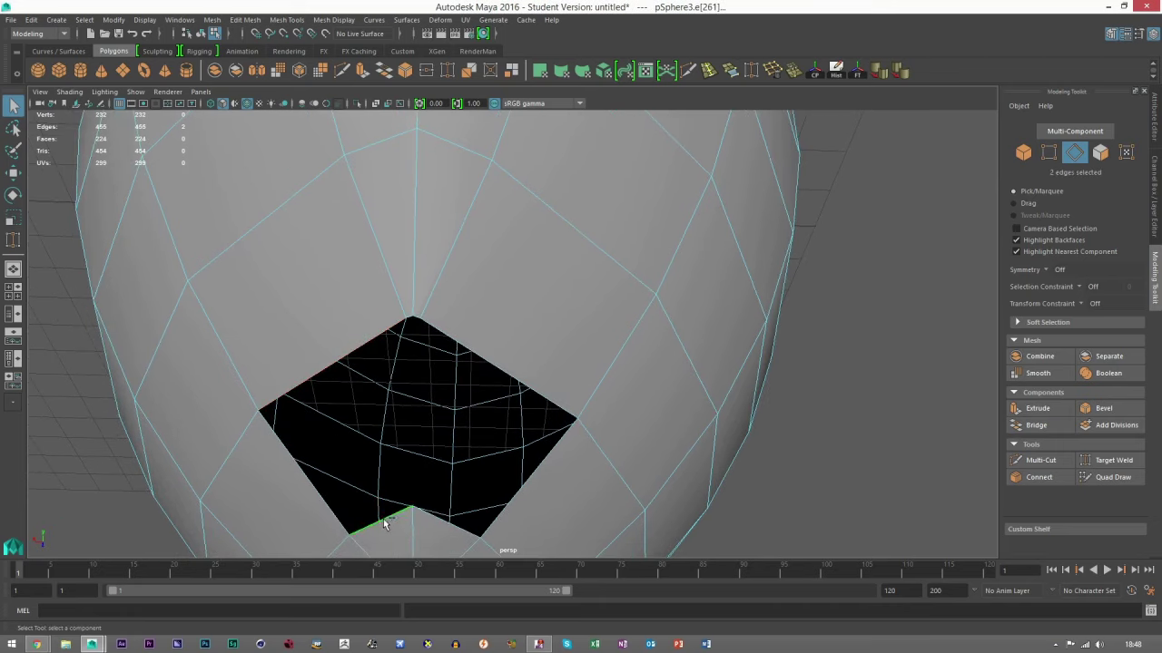
pyautogui.click(1037, 414)
pyautogui.hotkey('ctrl', 'z')
pyautogui.click(1037, 426)
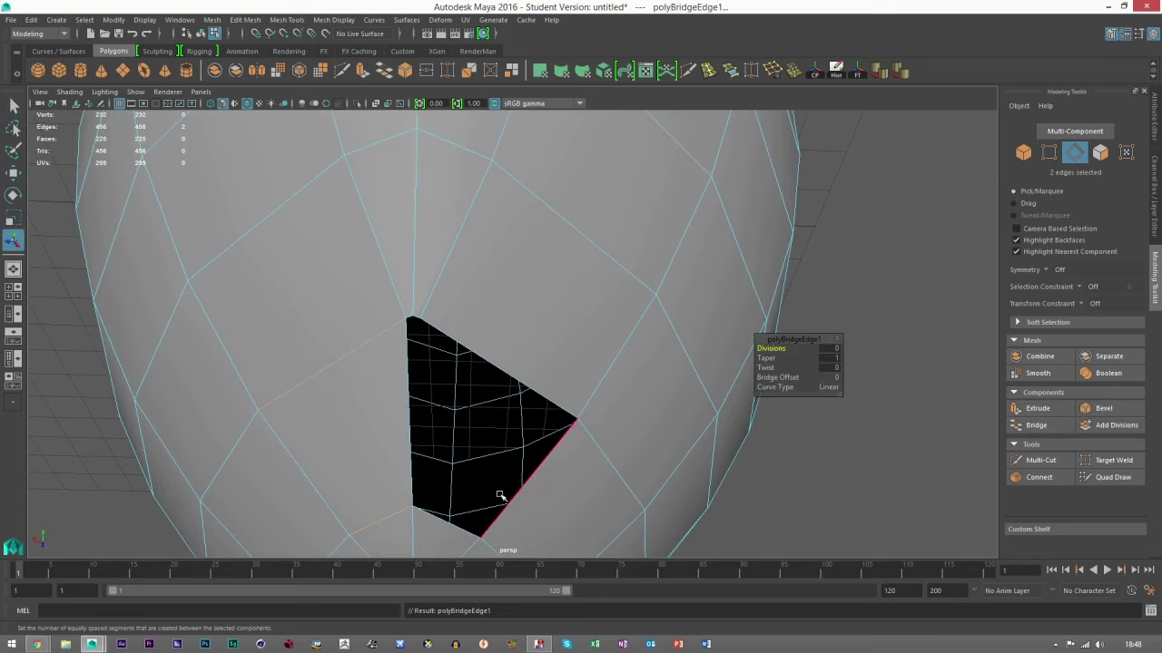
# Step: Bridge the hole's upper-right and lower-right edges, and close the remaining narrow gap with another bridge
pyautogui.click(515, 389)
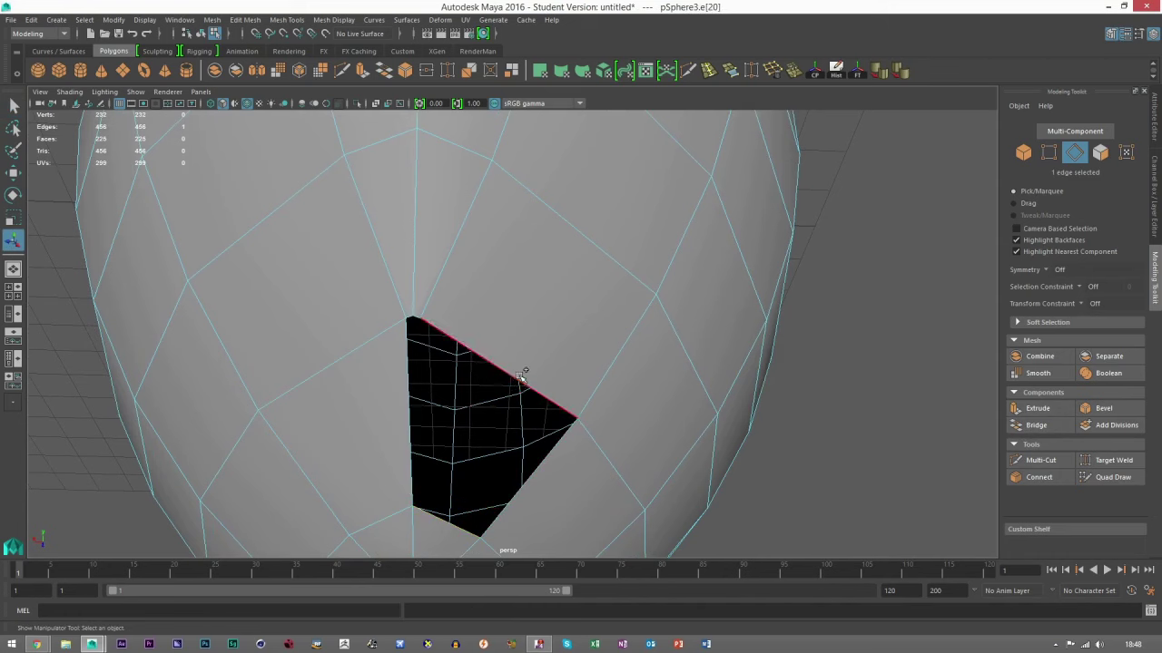
pyautogui.keyDown('shift'); pyautogui.click(520, 379); pyautogui.keyUp('shift')
pyautogui.press('g')
pyautogui.click(438, 370)
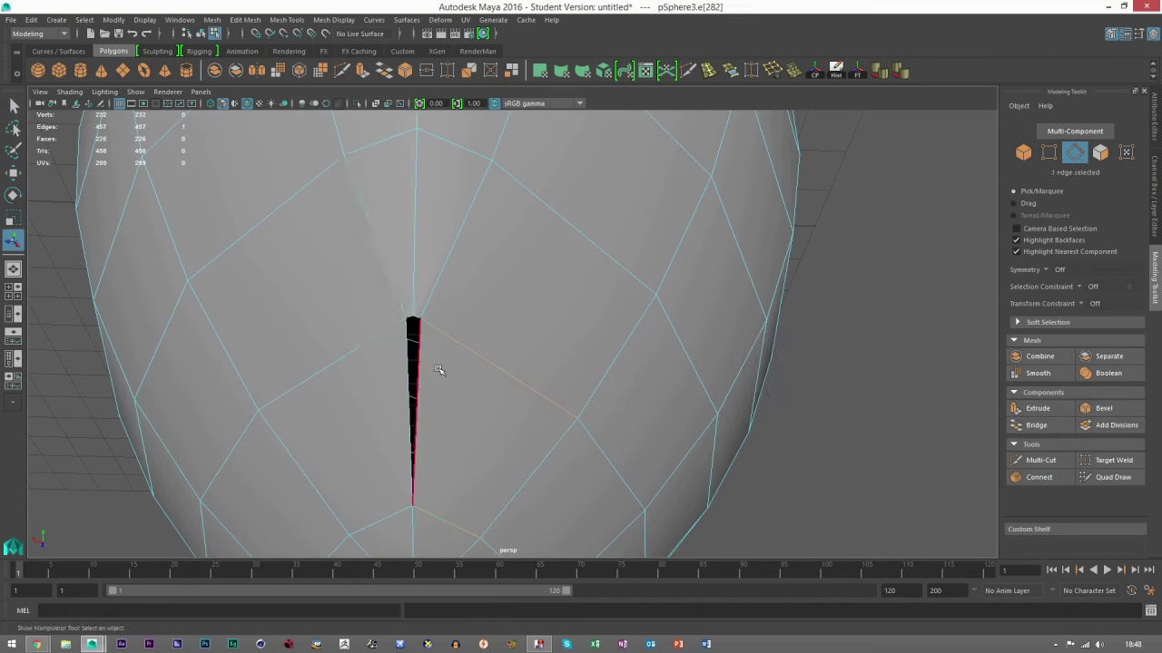
pyautogui.keyDown('shift'); pyautogui.click(409, 368); pyautogui.keyUp('shift')
pyautogui.press('g')
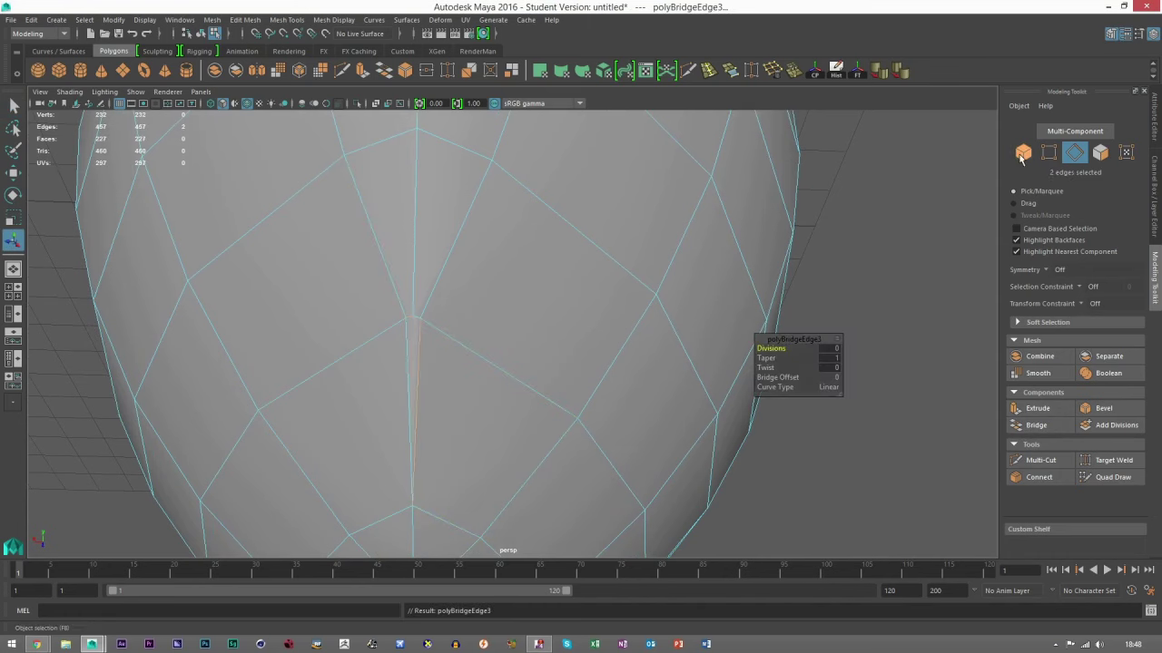
pyautogui.click(1023, 154)
pyautogui.click(687, 71)
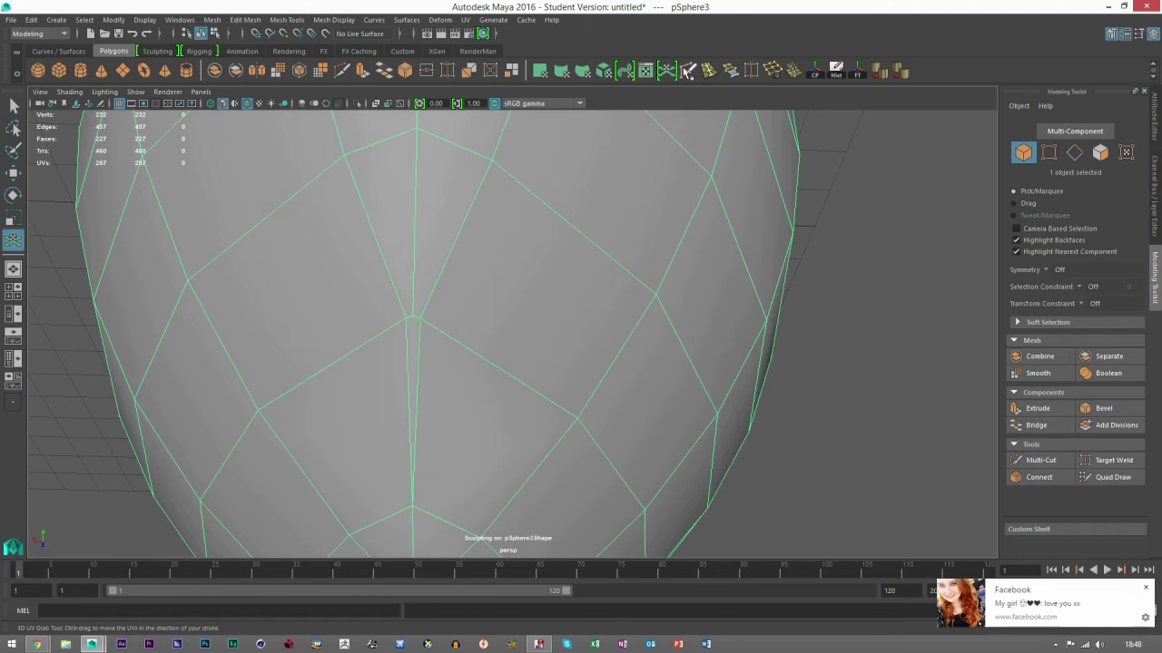
pyautogui.click(687, 70)
pyautogui.scroll(-5, 511, 433)
pyautogui.moveTo(511, 433)
pyautogui.keyDown('alt'); pyautogui.mouseDown()
pyautogui.moveTo(746, 433)
pyautogui.moveTo(499, 441)
pyautogui.mouseUp(); pyautogui.keyUp('alt')
pyautogui.scroll(2, 482, 413)
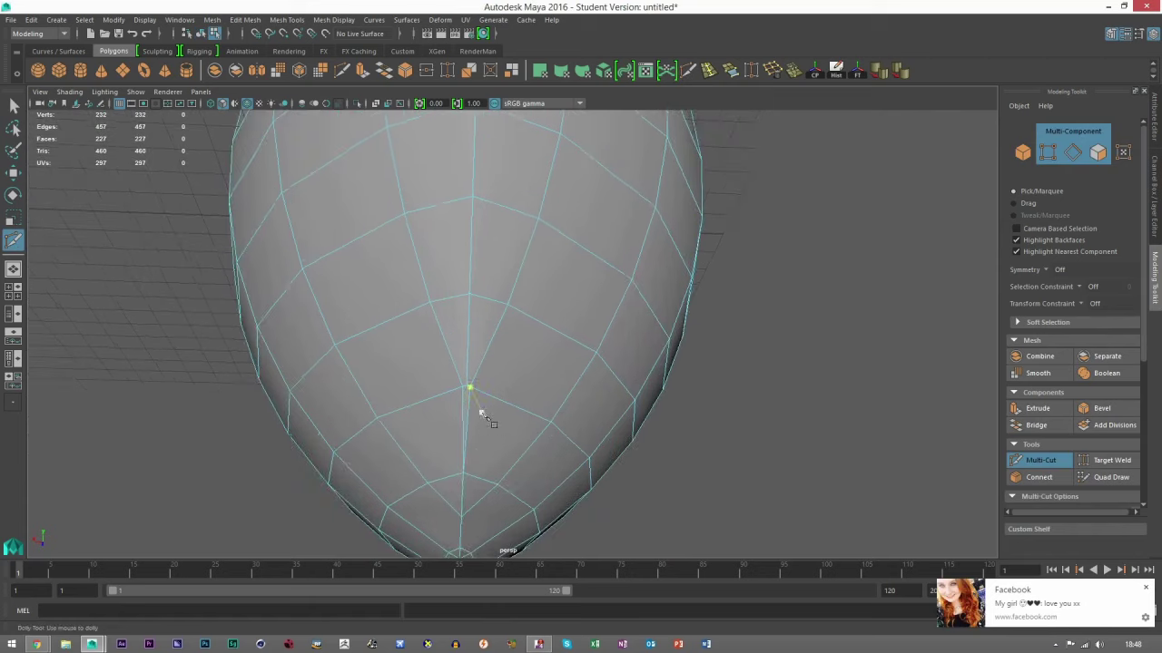
pyautogui.press('w')
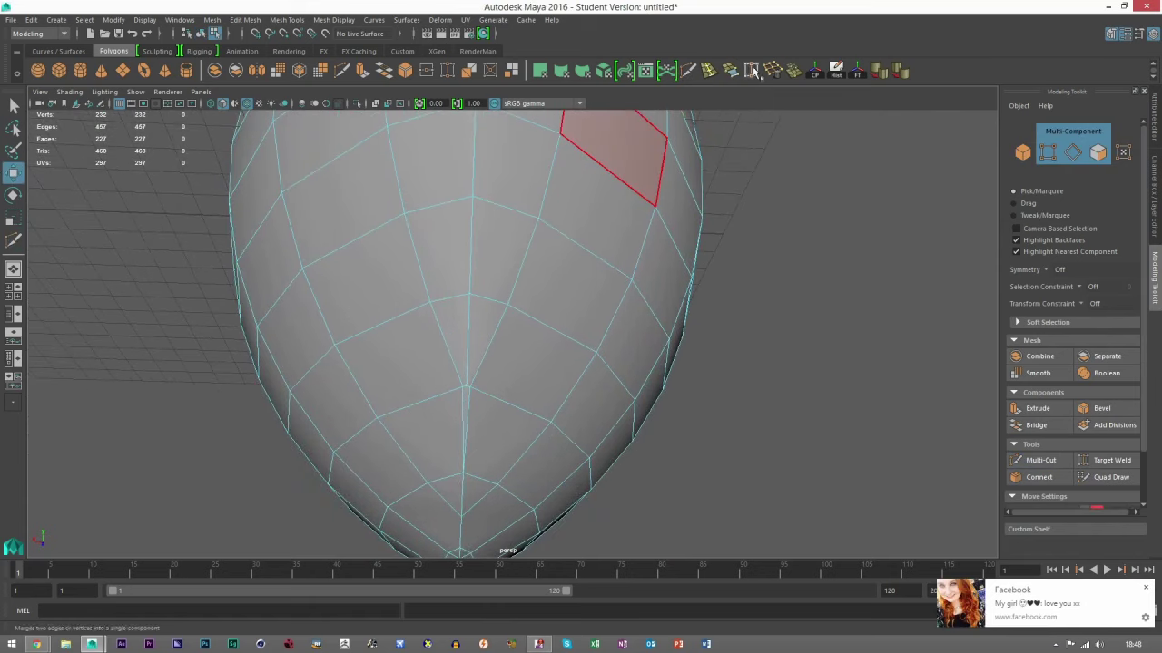
# Step: Target-weld the closely spaced vertices at the top of the narrow sliver face between the bridged faces
pyautogui.scroll(2, 502, 413)
pyautogui.scroll(2, 502, 413)
pyautogui.click(750, 71)
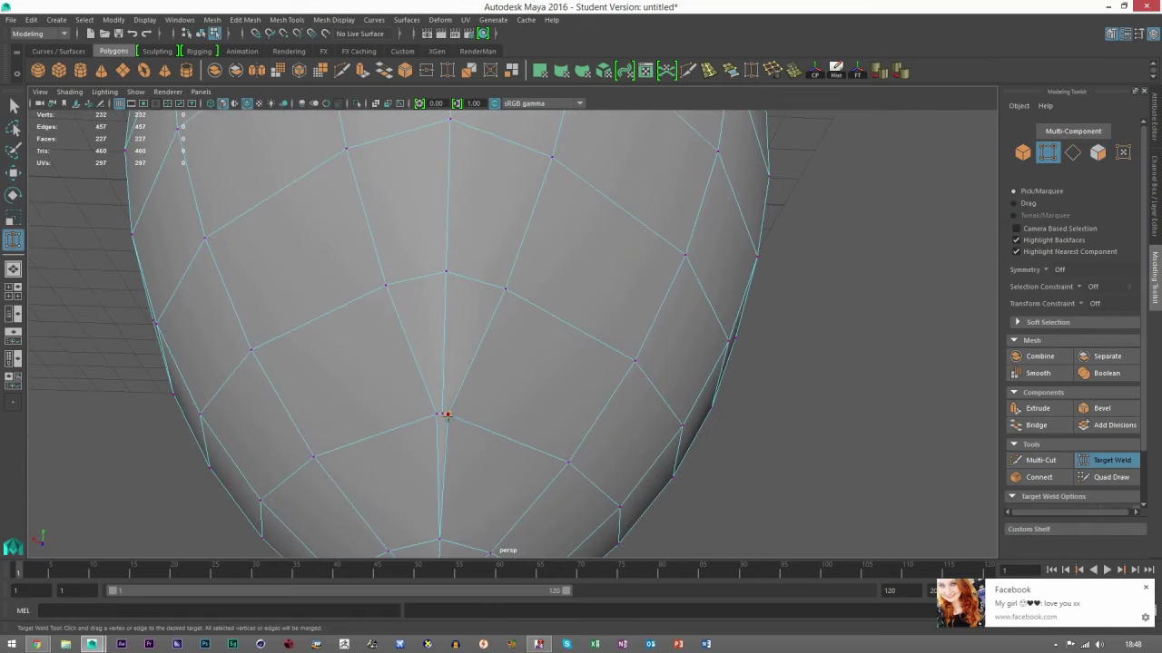
pyautogui.moveTo(440, 406); pyautogui.dragTo(639, 409)
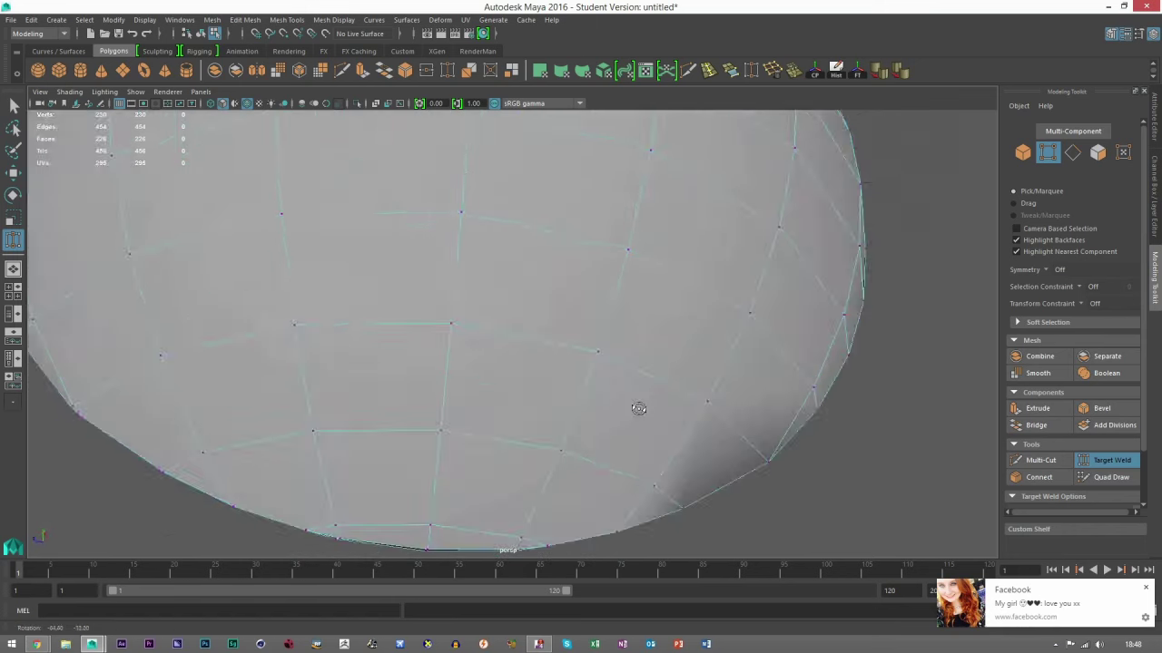
# Step: Return to object selection with the Move tool and inspect the cleaned-up mesh from several sides
pyautogui.scroll(-5, 581, 376)
pyautogui.keyDown('alt'); pyautogui.moveTo(547, 354); pyautogui.dragTo(615, 405); pyautogui.keyUp('alt')
pyautogui.scroll(3, 508, 326)
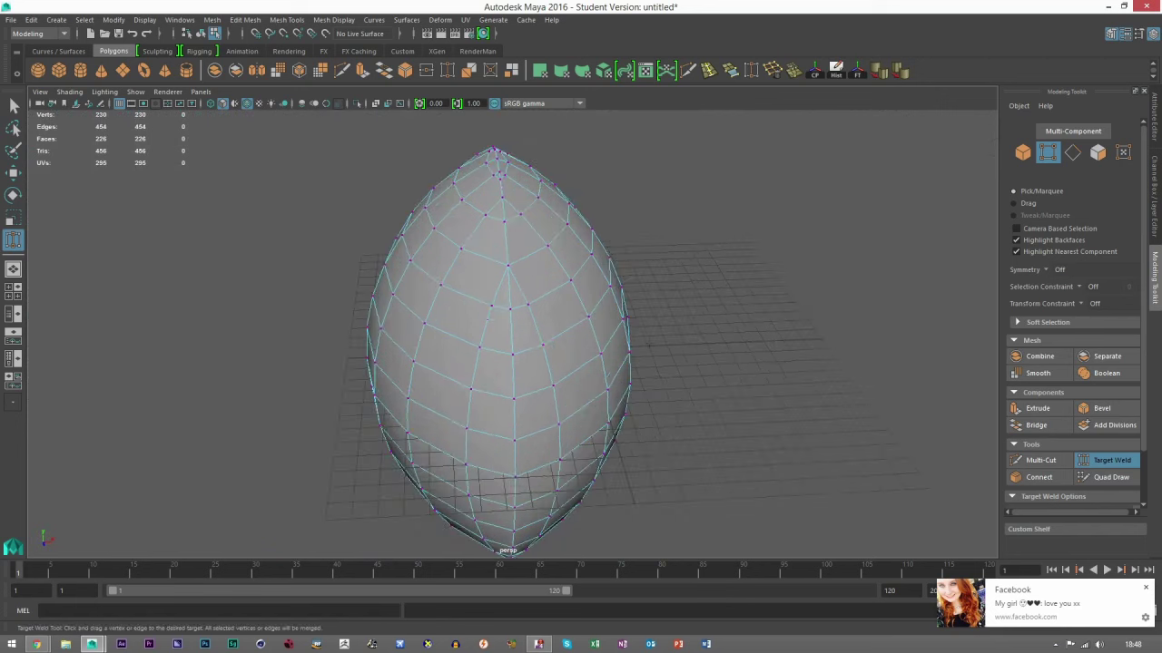
pyautogui.click(1026, 156)
pyautogui.click(14, 173)
pyautogui.keyDown('alt'); pyautogui.moveTo(586, 278); pyautogui.dragTo(679, 274); pyautogui.keyUp('alt')
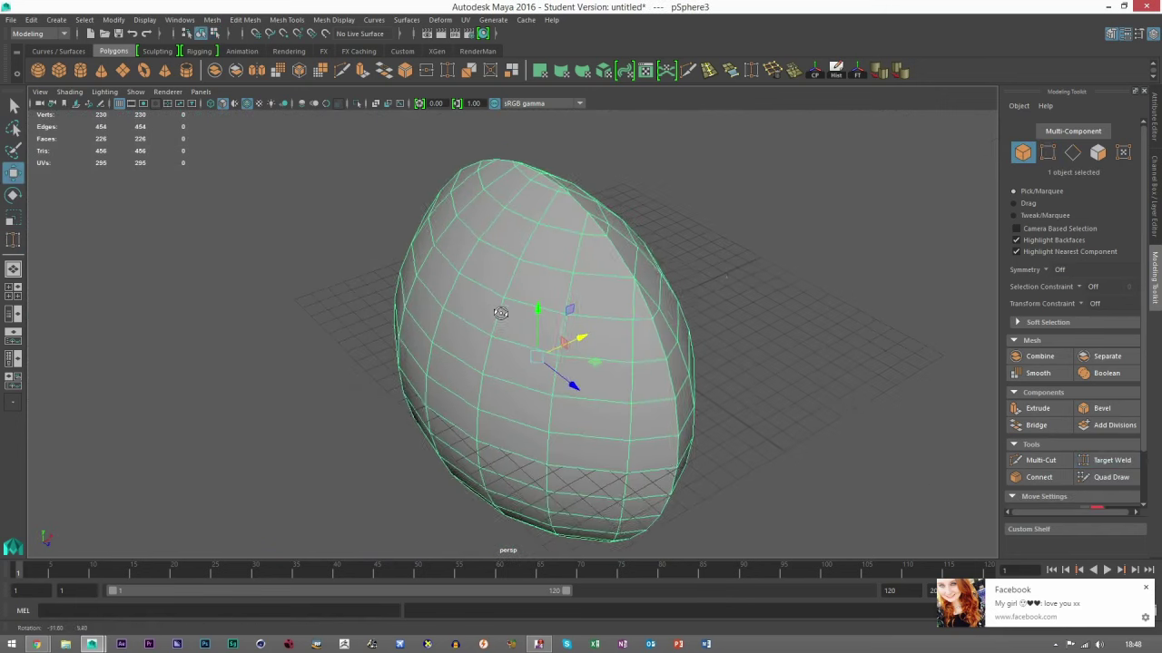
pyautogui.click(689, 270)
pyautogui.keyDown('alt'); pyautogui.moveTo(588, 293); pyautogui.dragTo(676, 345); pyautogui.keyUp('alt')
pyautogui.scroll(-4, 540, 305)
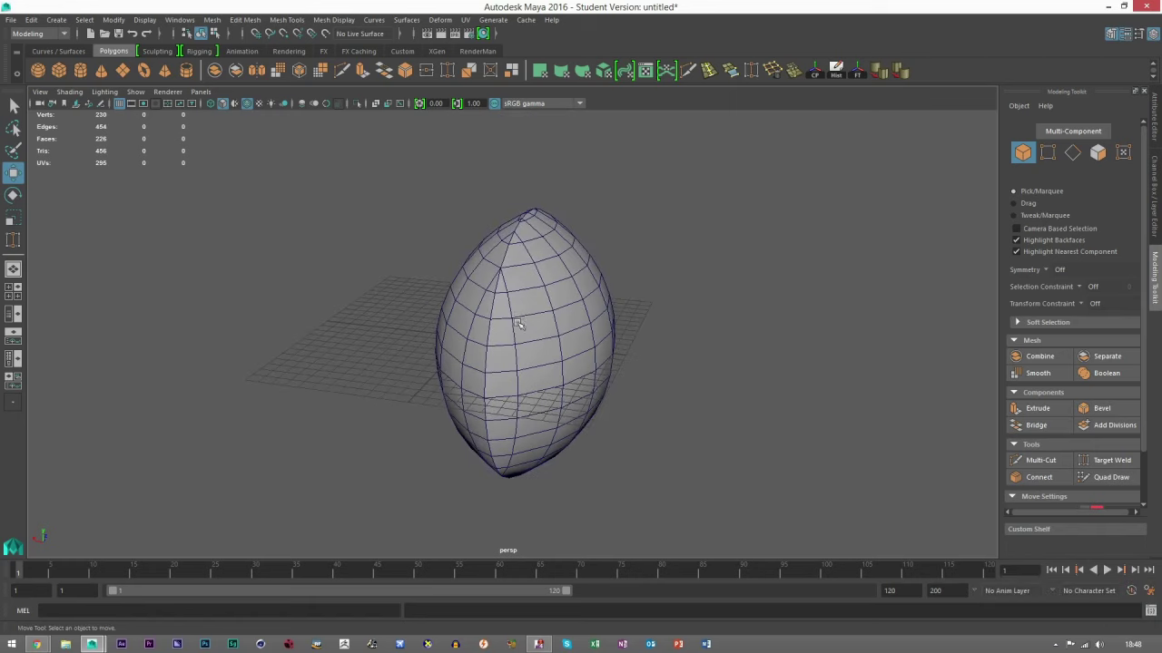
pyautogui.click(509, 273)
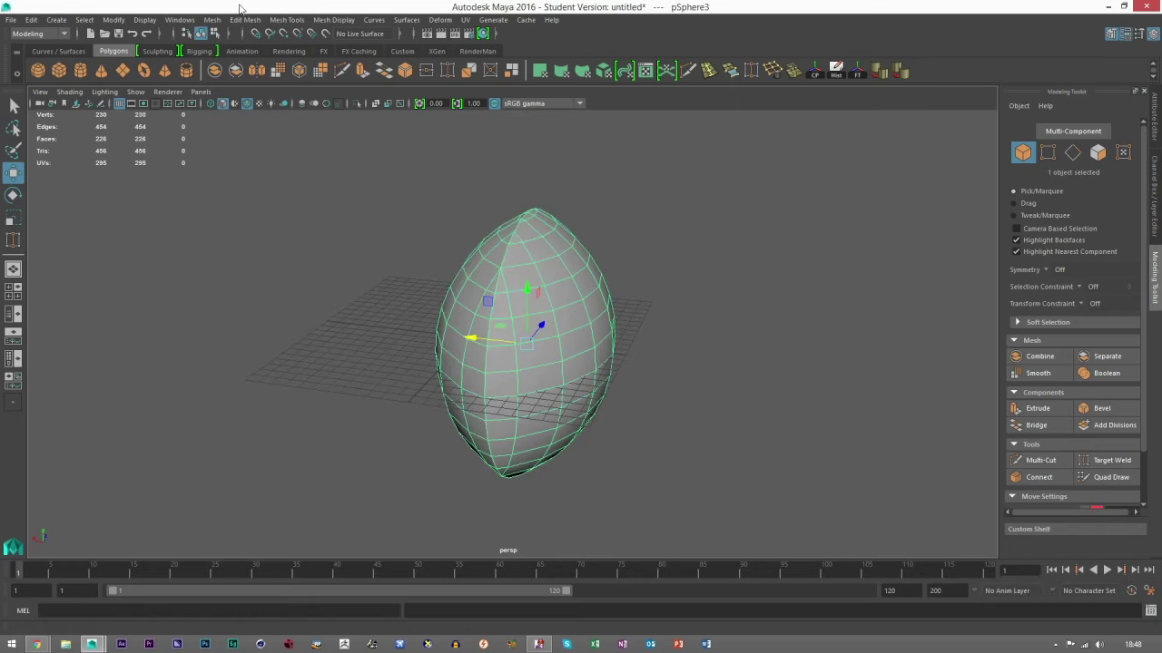
pyautogui.click(212, 19)
pyautogui.moveTo(238, 50)
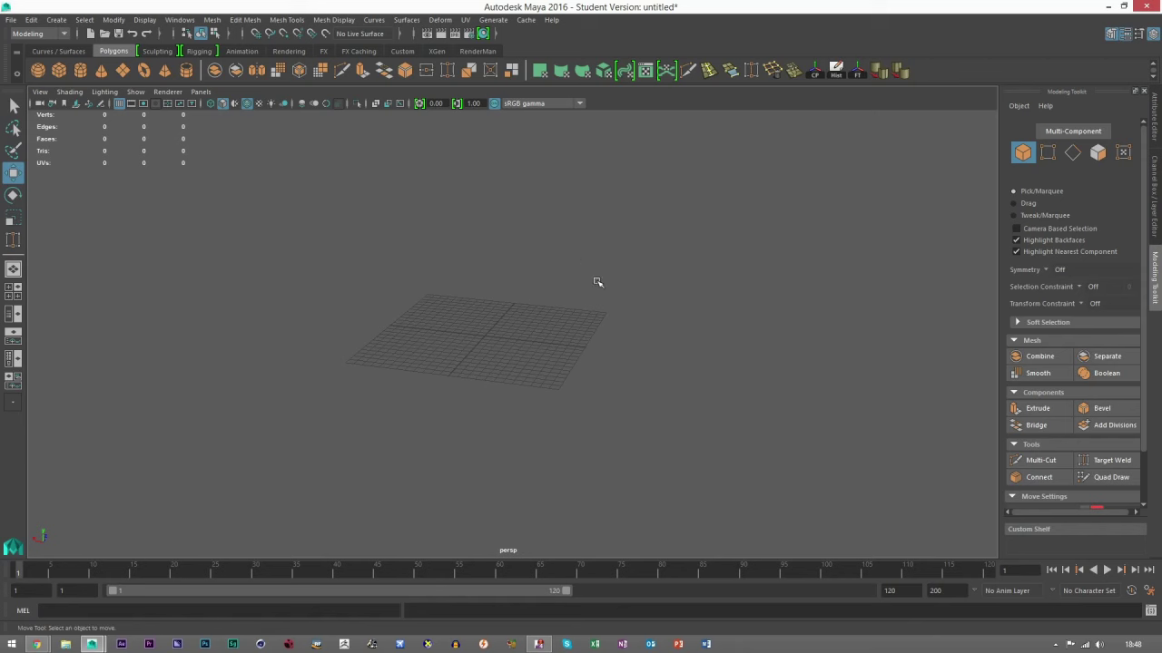
pyautogui.scroll(5, 524, 378)
pyautogui.keyDown('alt'); pyautogui.moveTo(545, 323); pyautogui.dragTo(541, 288, button='middle'); pyautogui.keyUp('alt')
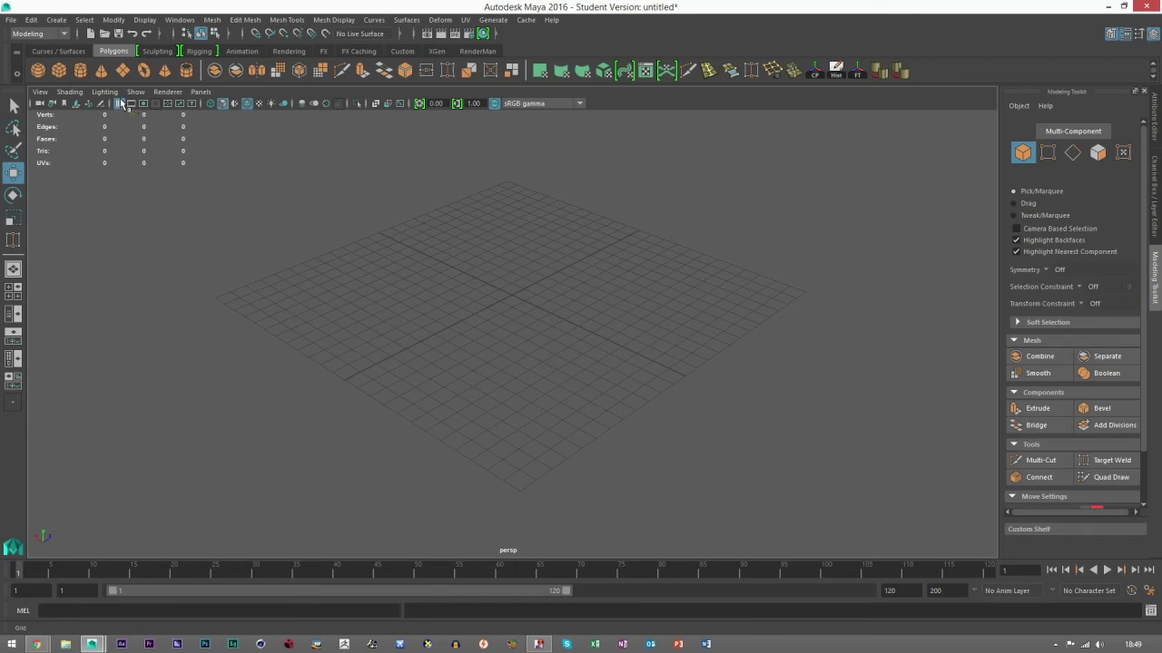
pyautogui.click(211, 19)
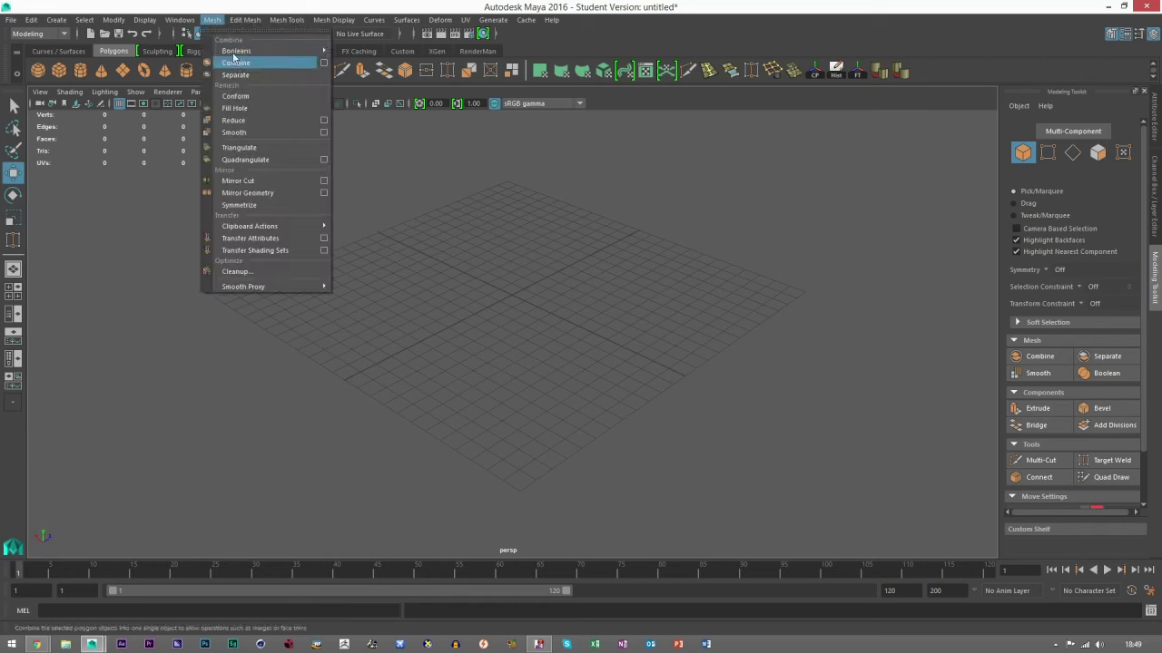
pyautogui.moveTo(243, 51)
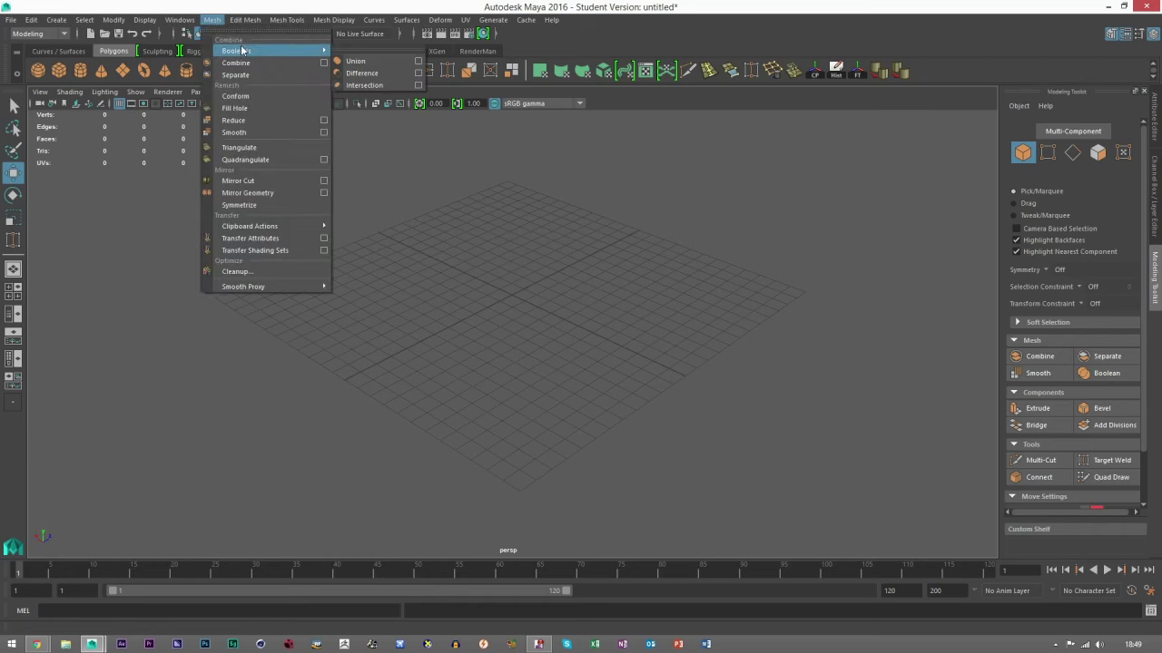
pyautogui.click(400, 298)
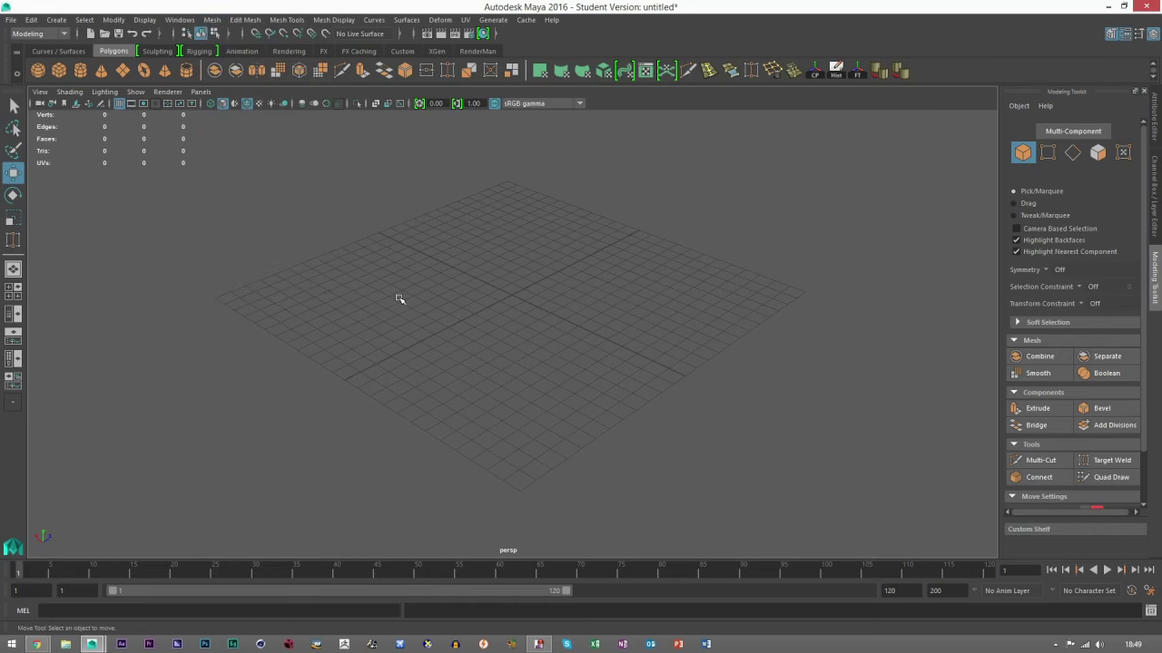
# Step: Create a polygon plane scaled to about 17.3 with its width and height subdivisions both set to 1
pyautogui.click(122, 70)
pyautogui.press('r')
pyautogui.moveTo(511, 296); pyautogui.dragTo(704, 330)
pyautogui.click(1151, 220)
pyautogui.moveTo(1125, 293); pyautogui.dragTo(1125, 303)
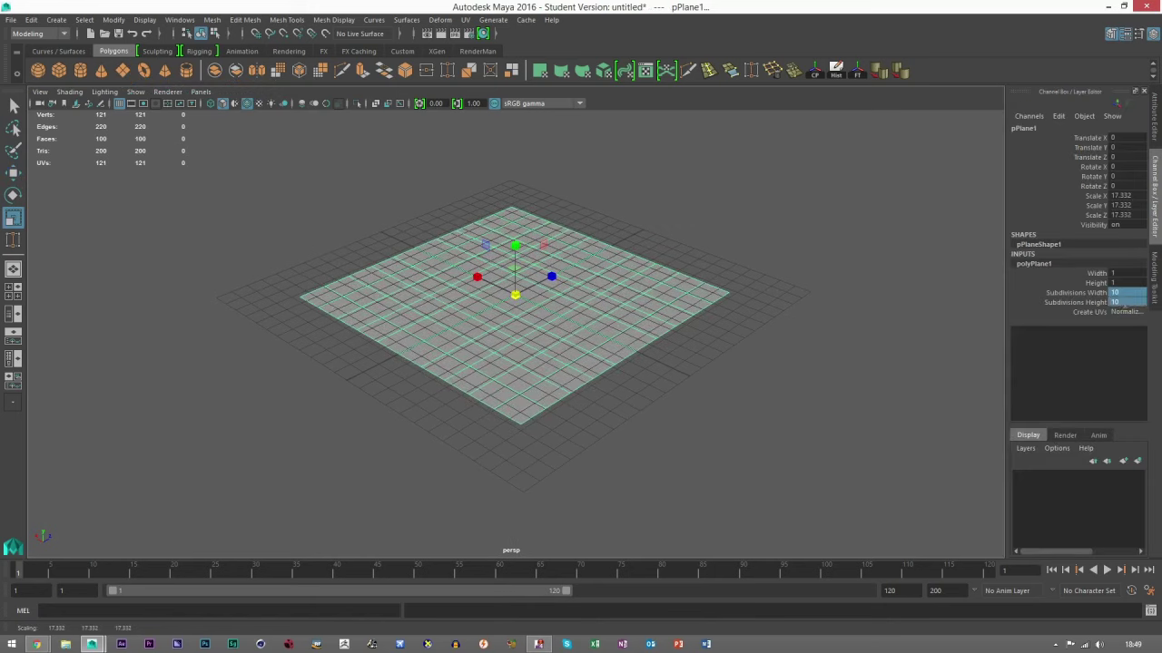
pyautogui.write('1')
pyautogui.press('Return')
# Step: Raise the plane above the grid to about 3.3 on Y and deselect it
pyautogui.press('w')
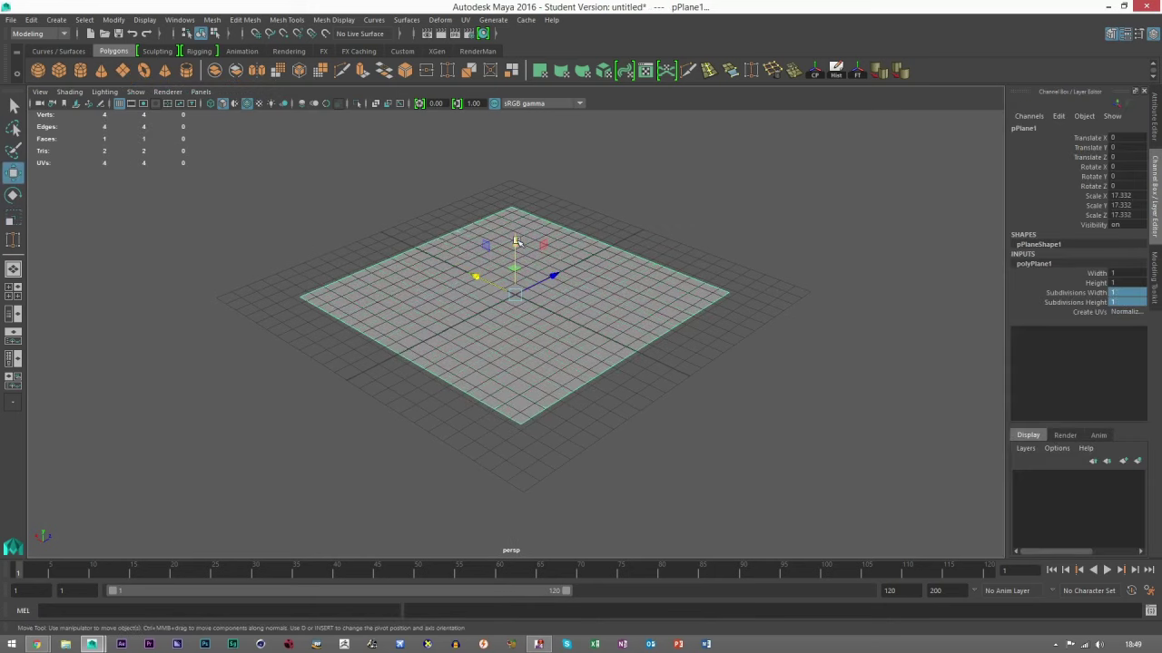
pyautogui.moveTo(515, 241); pyautogui.dragTo(514, 188)
pyautogui.keyDown('alt'); pyautogui.moveTo(737, 365); pyautogui.dragTo(726, 376, button='middle'); pyautogui.keyUp('alt')
pyautogui.click(726, 375)
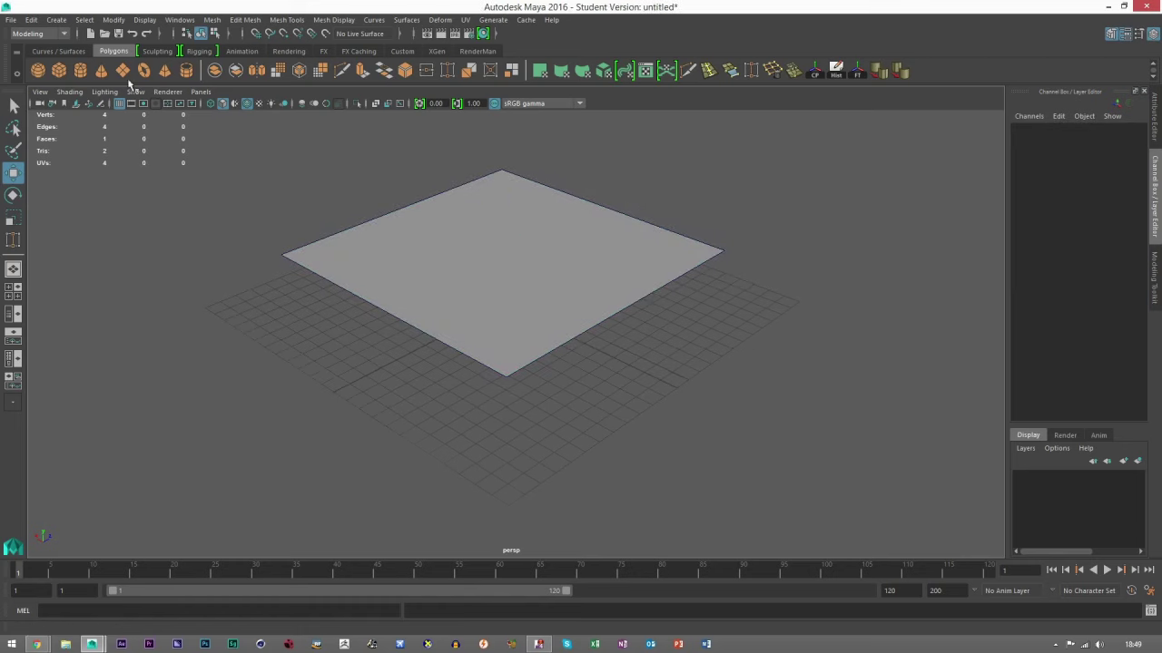
# Step: Create a polygon cube scaled to about 11.2 and place it beside the plane at about X -15.7, Y 2, Z 10.1
pyautogui.click(62, 72)
pyautogui.keyDown('alt'); pyautogui.moveTo(463, 296); pyautogui.dragTo(488, 286); pyautogui.keyUp('alt')
pyautogui.click(520, 341)
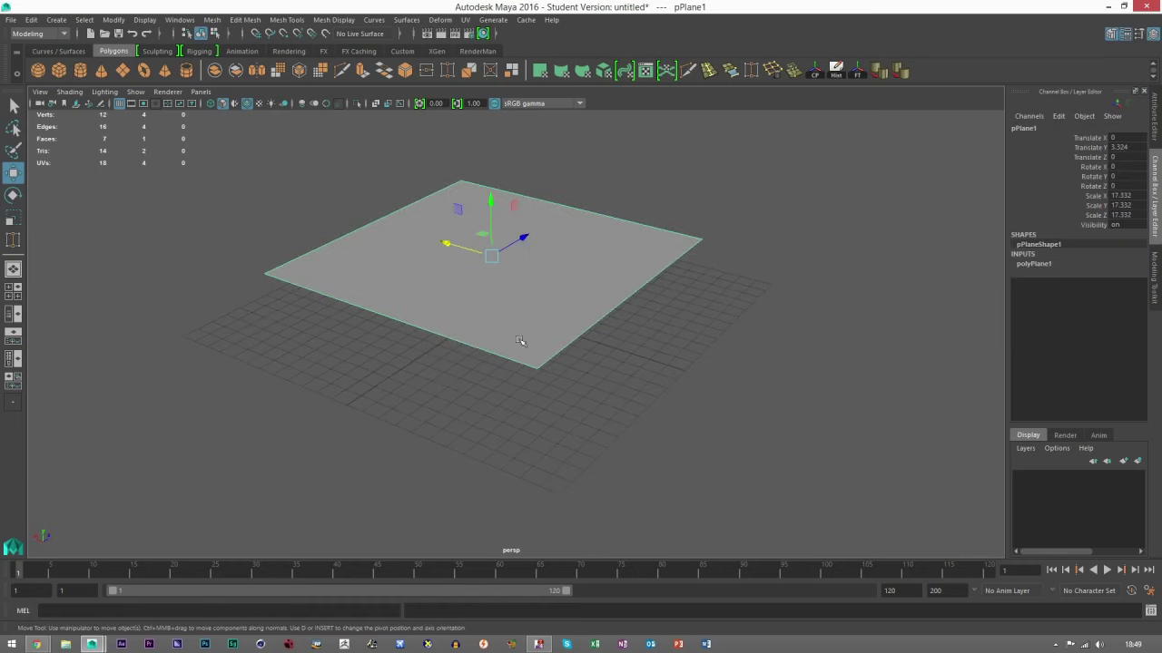
pyautogui.click(499, 347)
pyautogui.keyDown('alt'); pyautogui.moveTo(520, 390); pyautogui.dragTo(954, 333); pyautogui.keyUp('alt')
pyautogui.click(487, 330)
pyautogui.press('r')
pyautogui.press('w')
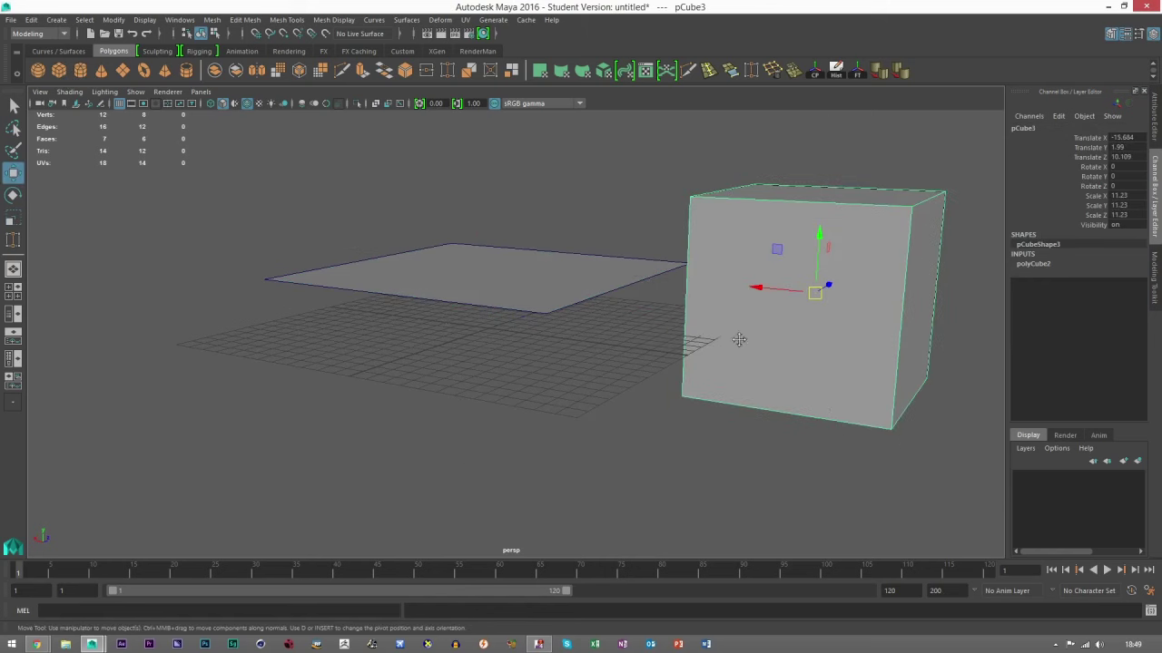
# Step: Inspect the cube from several sides, and try reversing its face normals before undoing the reversal
pyautogui.keyDown('alt'); pyautogui.moveTo(736, 339); pyautogui.dragTo(662, 376, button='middle'); pyautogui.keyUp('alt')
pyautogui.click(704, 317)
pyautogui.click(704, 317)
pyautogui.keyDown('alt'); pyautogui.moveTo(704, 317); pyautogui.dragTo(715, 458); pyautogui.keyUp('alt')
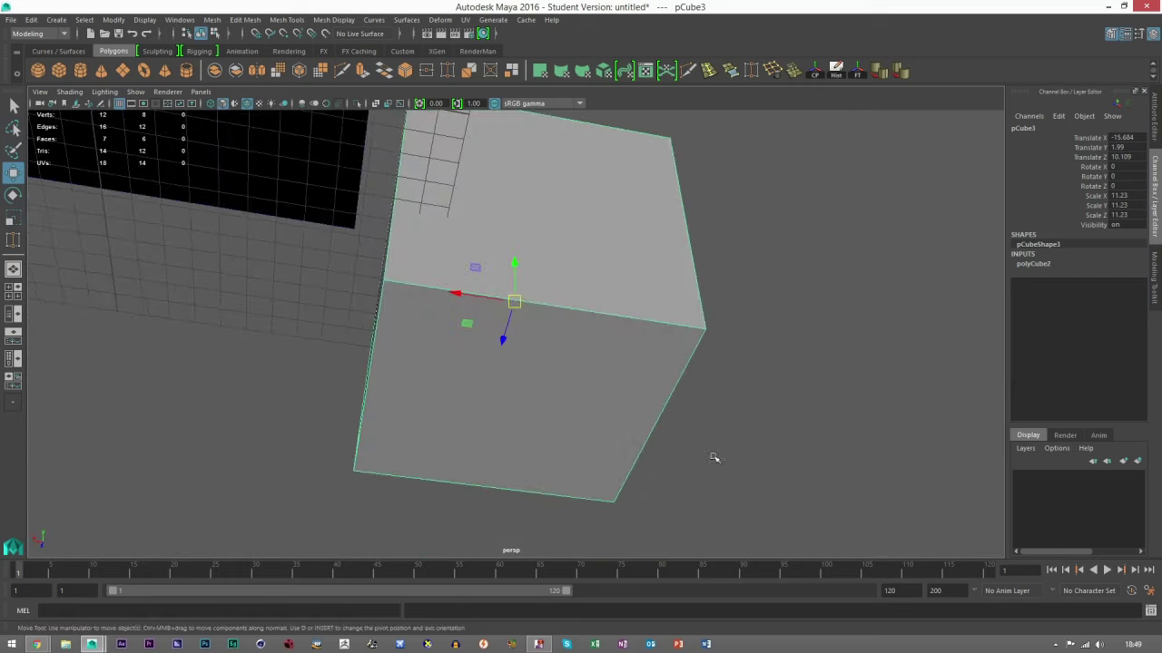
pyautogui.keyDown('alt'); pyautogui.moveTo(561, 371); pyautogui.dragTo(479, 391); pyautogui.keyUp('alt')
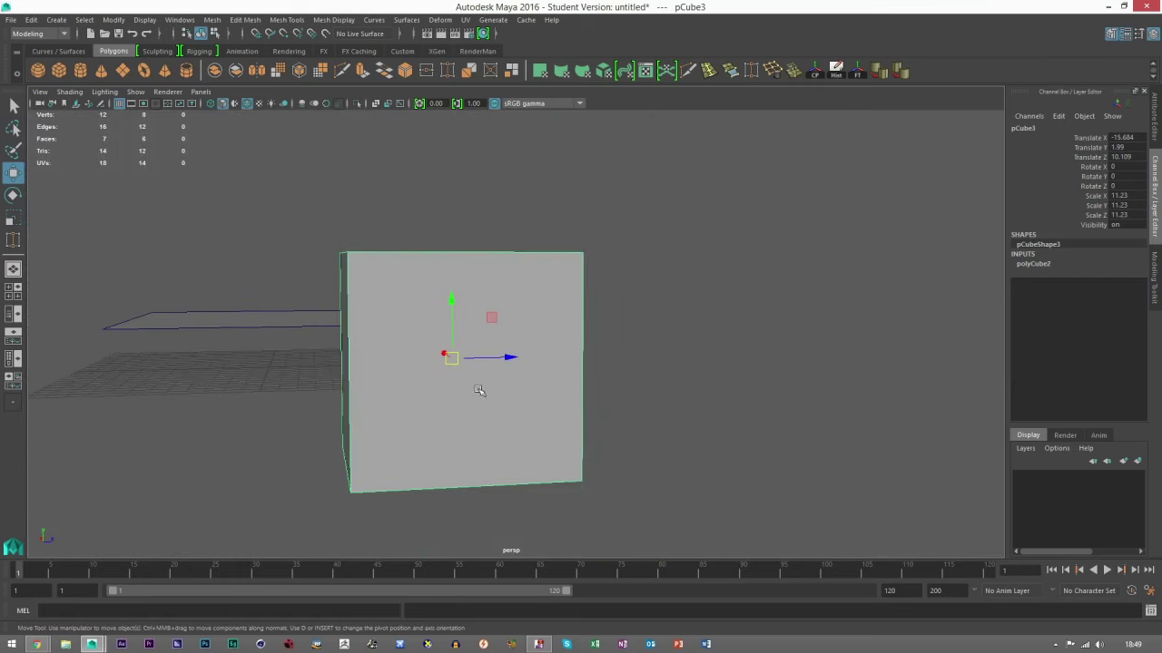
pyautogui.click(334, 19)
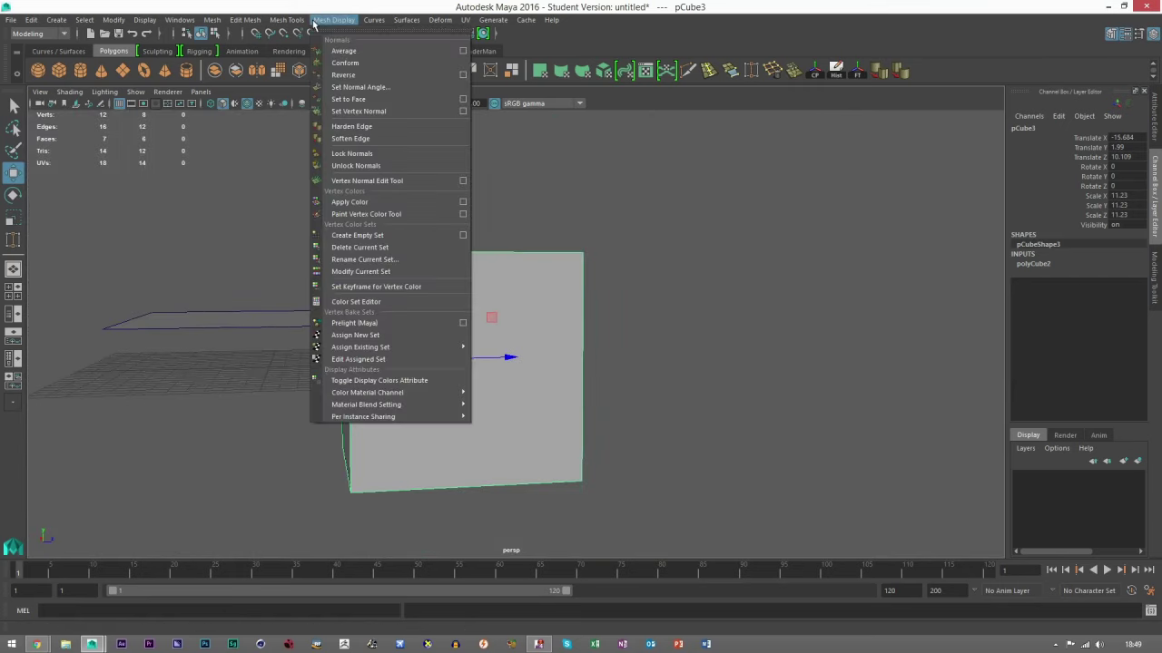
pyautogui.click(337, 70)
pyautogui.click(682, 402)
pyautogui.keyDown('alt'); pyautogui.moveTo(682, 402); pyautogui.dragTo(458, 362); pyautogui.keyUp('alt')
pyautogui.hotkey('ctrl', 'z')
pyautogui.hotkey('ctrl', 'z')
pyautogui.click(684, 353)
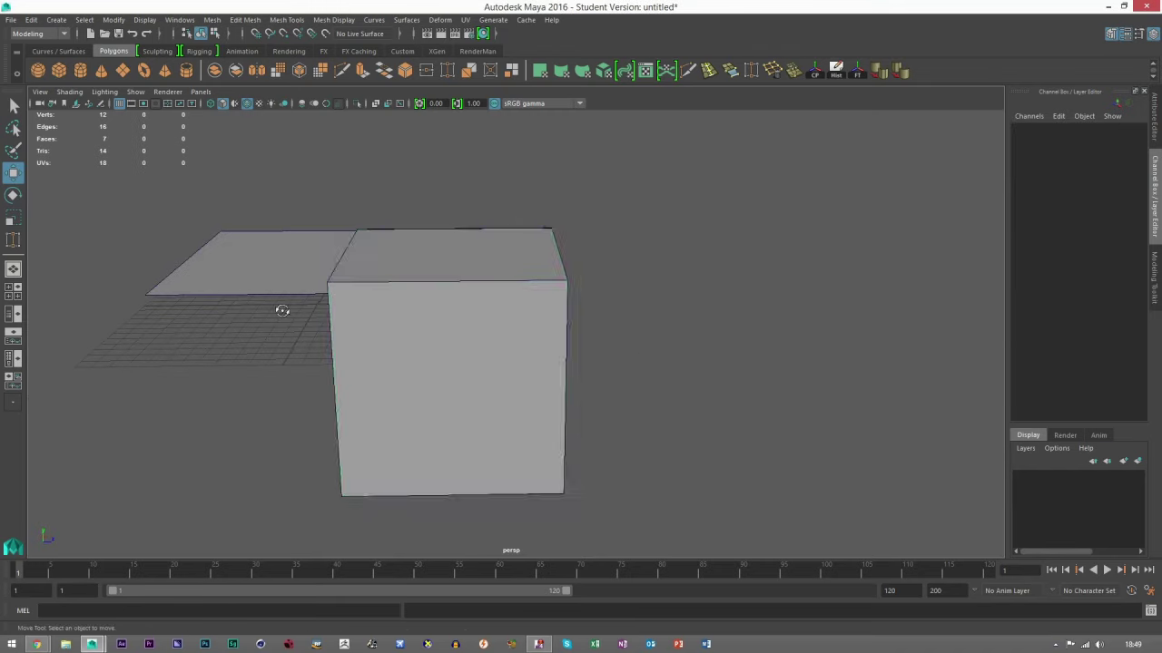
# Step: Select the plane and compare its upper and lower sides with the closed cube
pyautogui.keyDown('alt'); pyautogui.moveTo(282, 308); pyautogui.dragTo(590, 332); pyautogui.keyUp('alt')
pyautogui.click(591, 332)
pyautogui.keyDown('alt'); pyautogui.moveTo(498, 384); pyautogui.dragTo(759, 293); pyautogui.keyUp('alt')
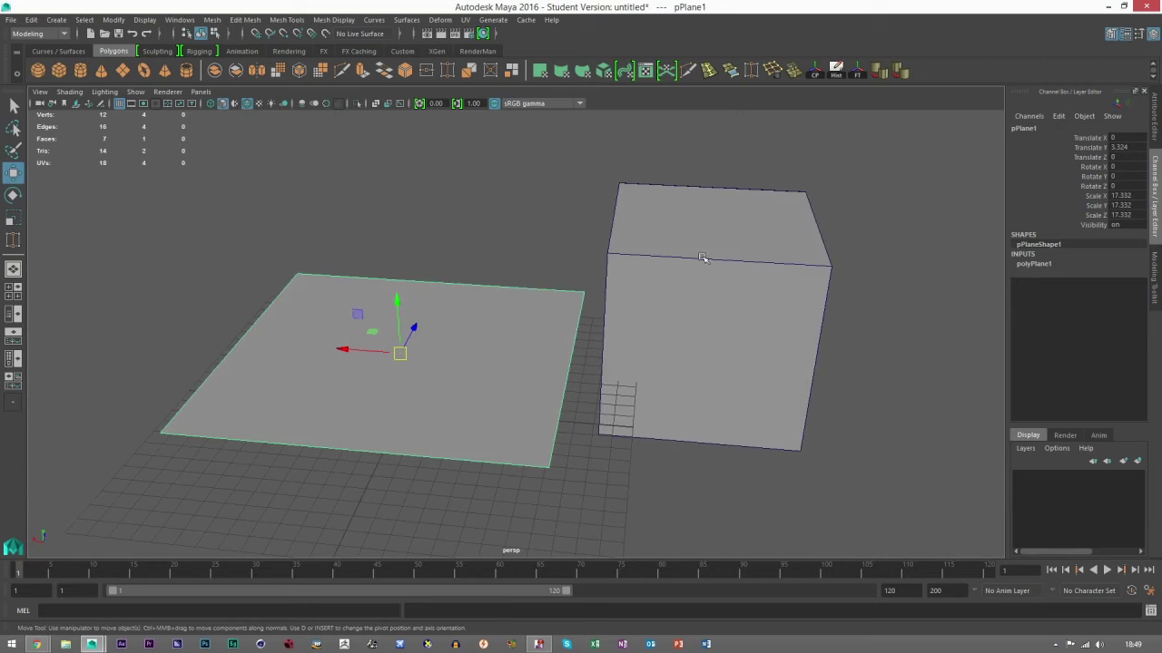
pyautogui.keyDown('alt'); pyautogui.moveTo(701, 258); pyautogui.dragTo(351, 237); pyautogui.keyUp('alt')
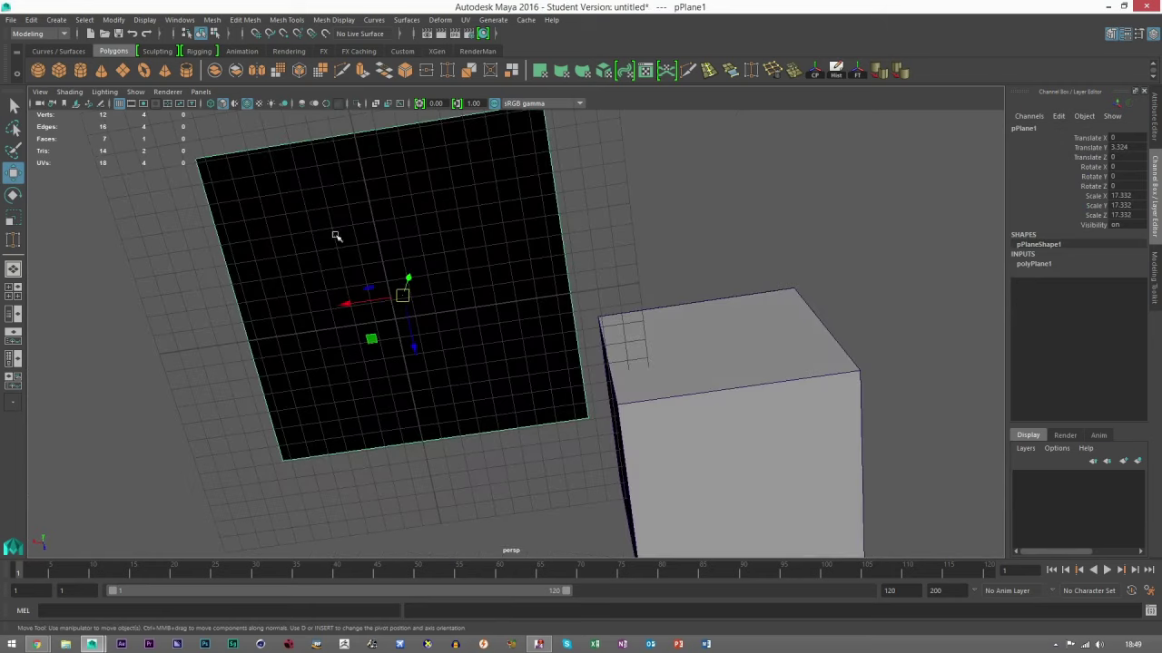
pyautogui.keyDown('alt'); pyautogui.moveTo(517, 309); pyautogui.dragTo(626, 381); pyautogui.keyUp('alt')
pyautogui.click(681, 238)
# Step: Move the cube so it passes through the plane's middle, at about X -0.25 and Z -0.8
pyautogui.click(837, 425)
pyautogui.keyDown('alt'); pyautogui.moveTo(803, 429); pyautogui.dragTo(813, 401); pyautogui.keyUp('alt')
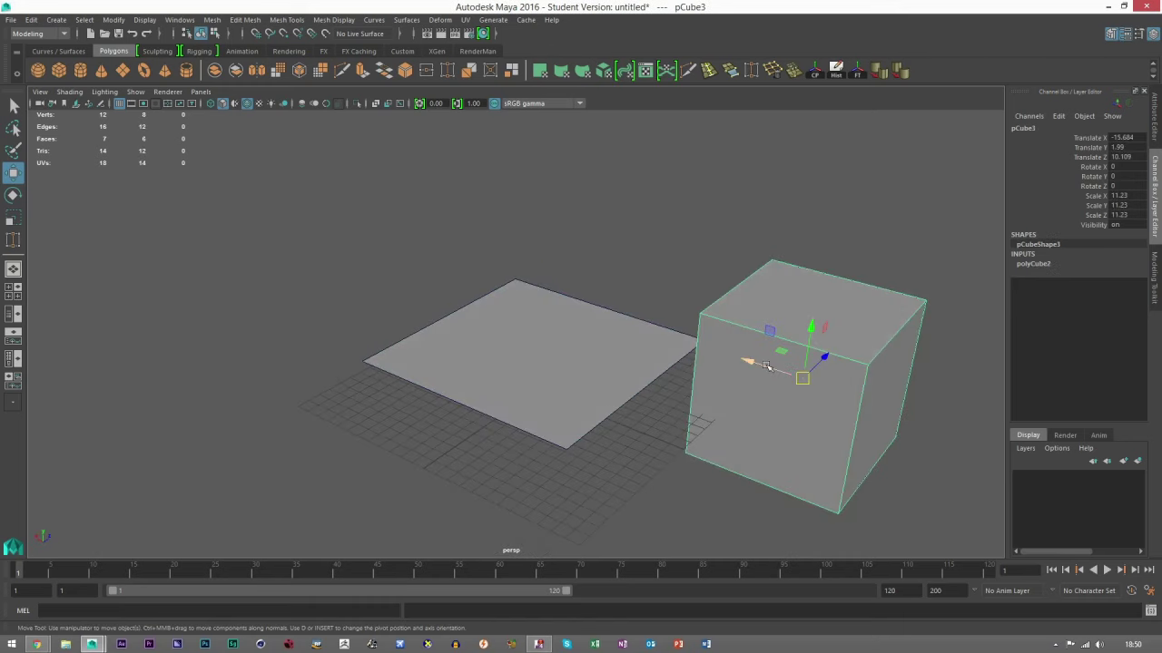
pyautogui.moveTo(778, 353); pyautogui.dragTo(527, 345)
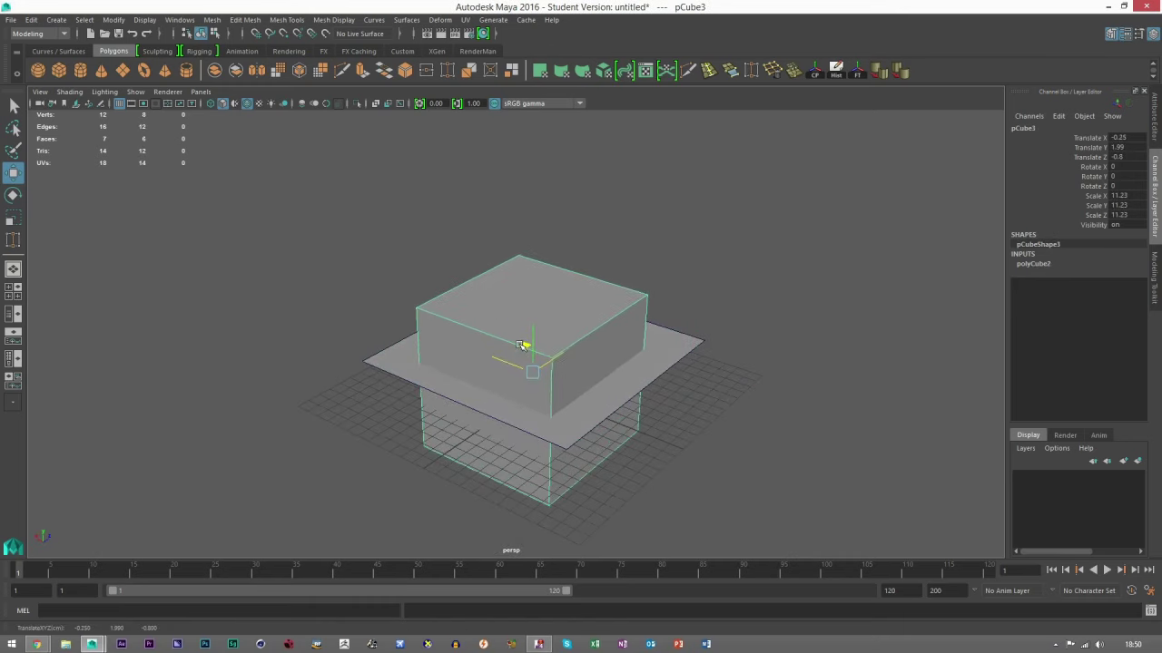
pyautogui.keyDown('alt'); pyautogui.moveTo(481, 401); pyautogui.dragTo(586, 419); pyautogui.keyUp('alt')
pyautogui.scroll(2, 410, 345)
# Step: Select the plane followed by the cube, and apply a Boolean Difference with Intersection Classification set to Edge
pyautogui.click(427, 293)
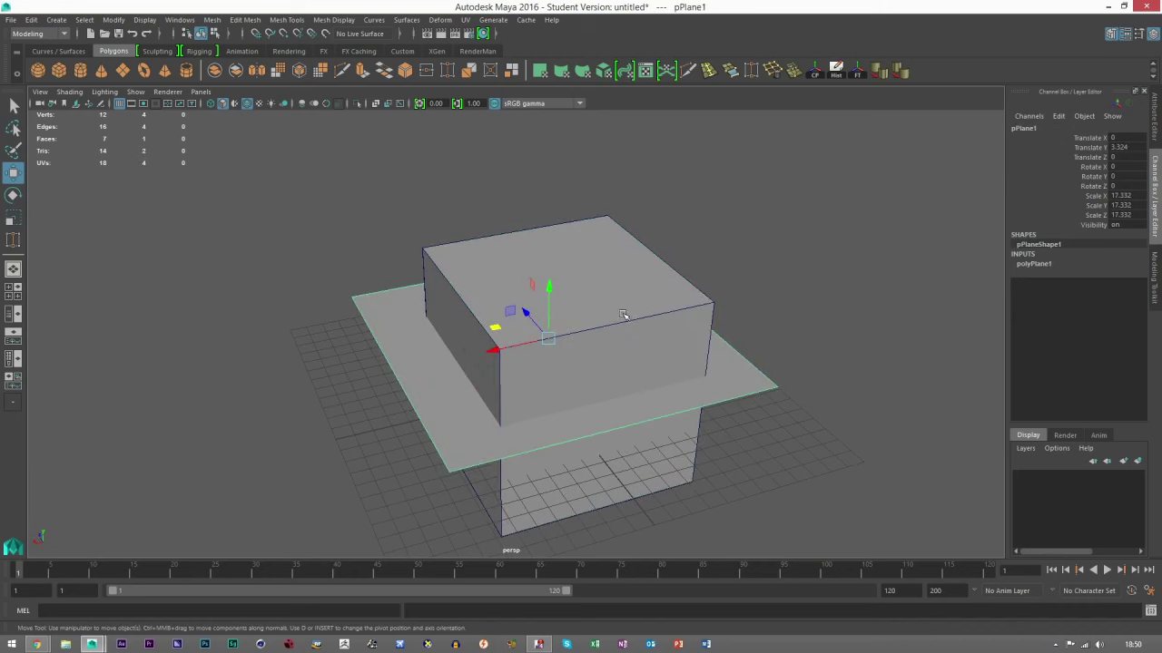
pyautogui.keyDown('shift'); pyautogui.click(623, 314); pyautogui.keyUp('shift')
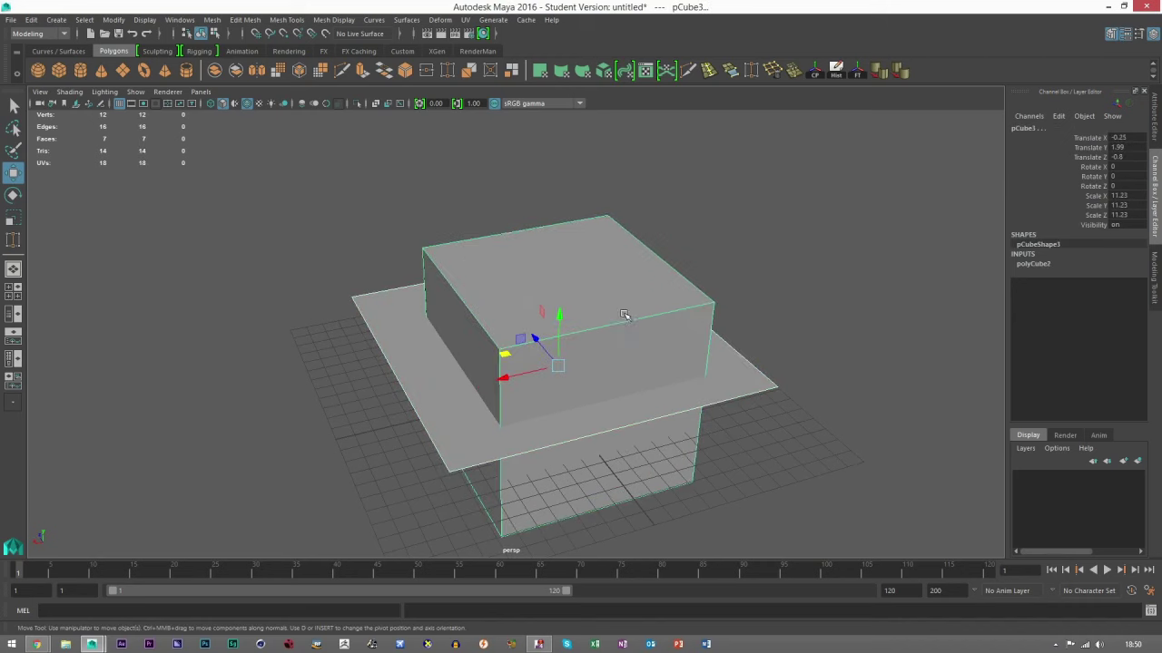
pyautogui.click(212, 19)
pyautogui.moveTo(238, 52)
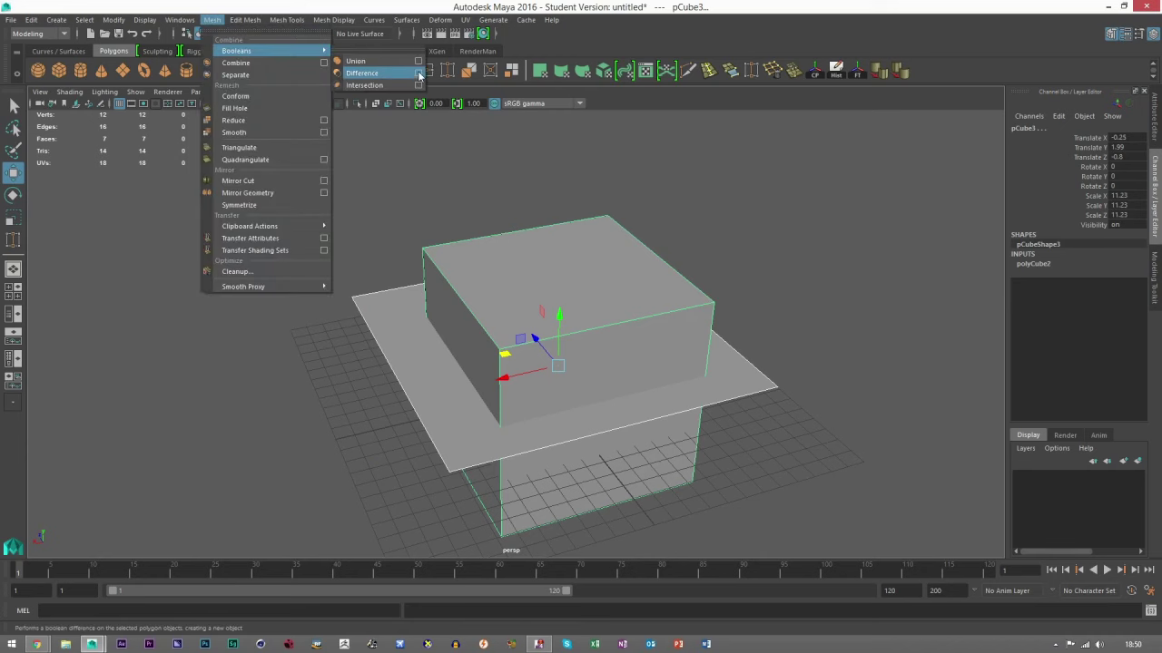
pyautogui.click(419, 73)
pyautogui.moveTo(809, 328); pyautogui.dragTo(945, 197)
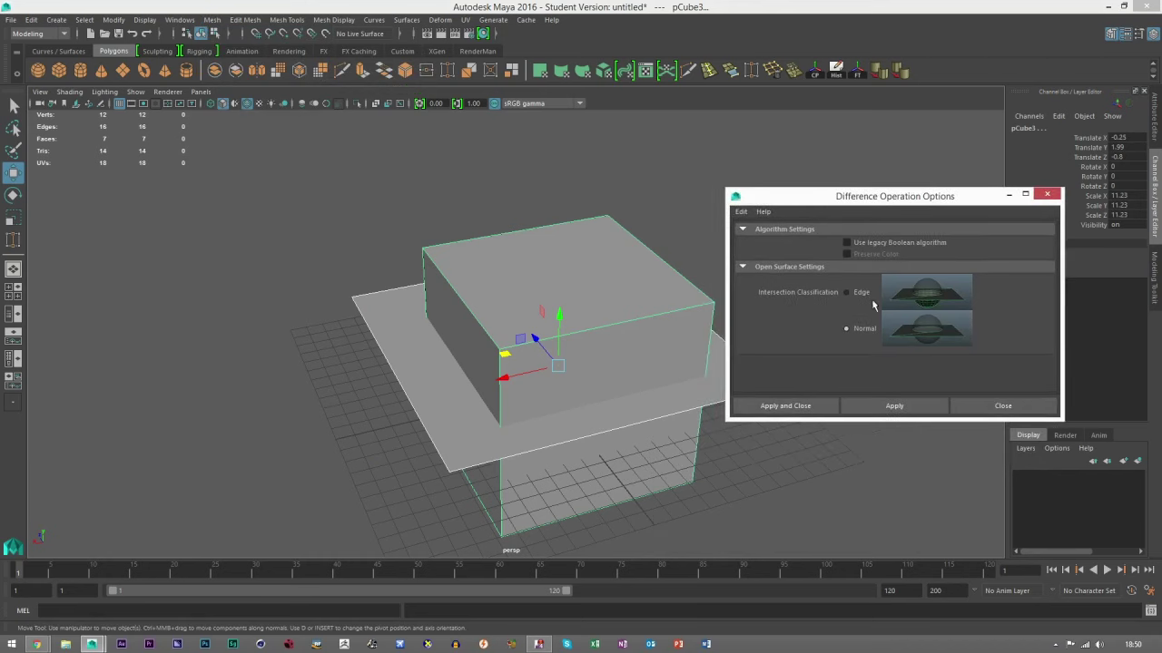
pyautogui.click(855, 294)
pyautogui.click(860, 405)
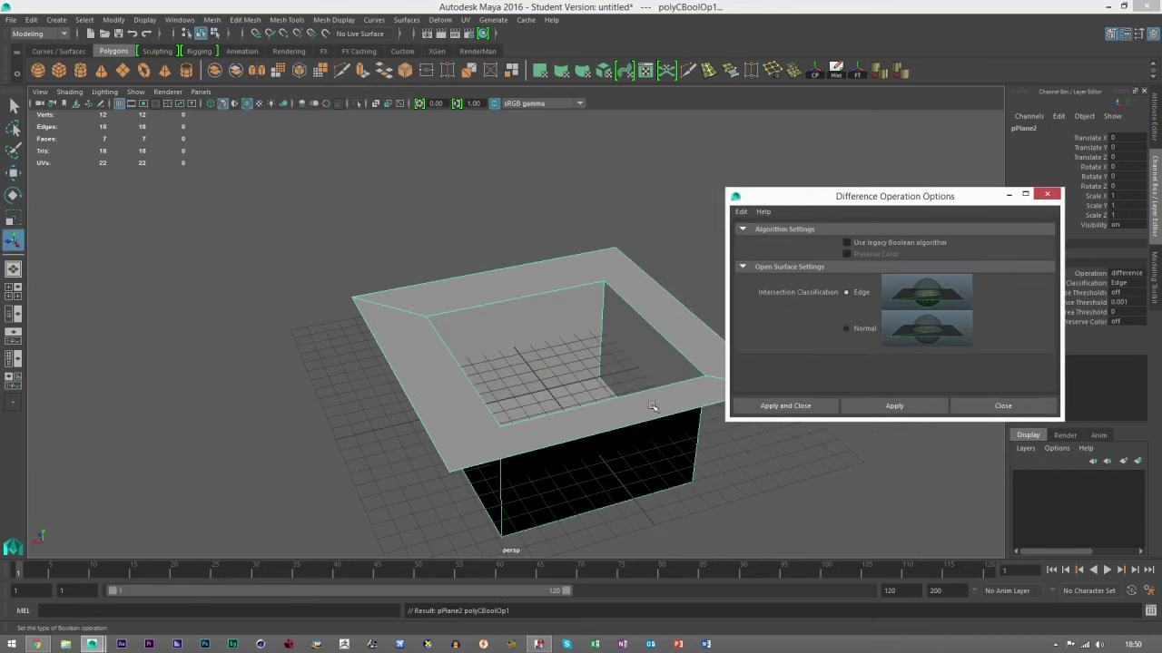
# Step: Apply the plane's Difference operation with Intersection Classification set to Normal, and inspect the cut plane from several angles
pyautogui.click(862, 328)
pyautogui.click(889, 406)
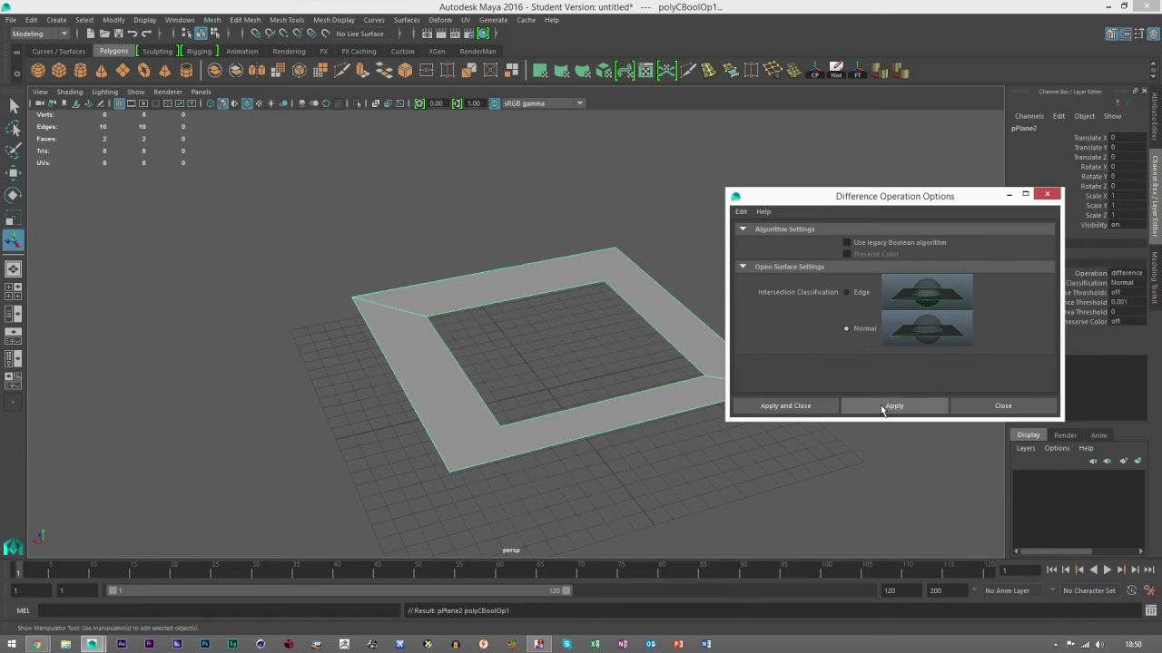
pyautogui.keyDown('alt'); pyautogui.moveTo(486, 387); pyautogui.dragTo(461, 336); pyautogui.keyUp('alt')
pyautogui.keyDown('alt'); pyautogui.moveTo(462, 336); pyautogui.dragTo(480, 286, button='middle'); pyautogui.keyUp('alt')
pyautogui.keyDown('alt'); pyautogui.moveTo(548, 312); pyautogui.dragTo(360, 335, button='right'); pyautogui.keyUp('alt')
pyautogui.keyDown('alt'); pyautogui.moveTo(423, 390); pyautogui.dragTo(384, 318, button='middle'); pyautogui.keyUp('alt')
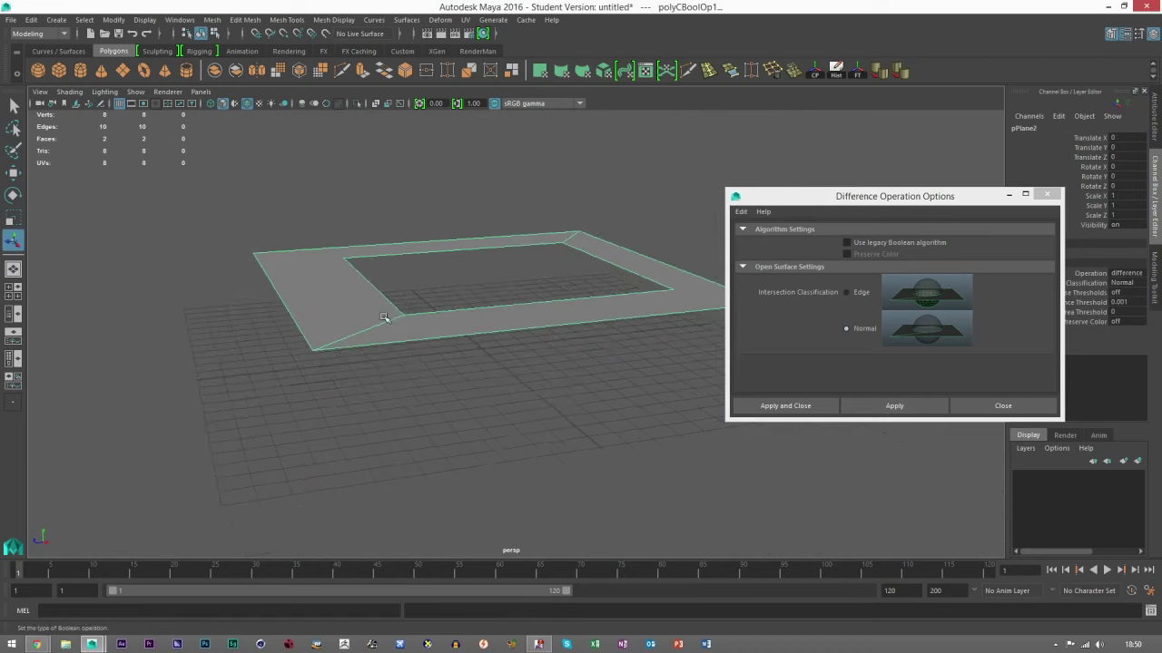
pyautogui.keyDown('alt'); pyautogui.moveTo(577, 310); pyautogui.dragTo(520, 374); pyautogui.keyUp('alt')
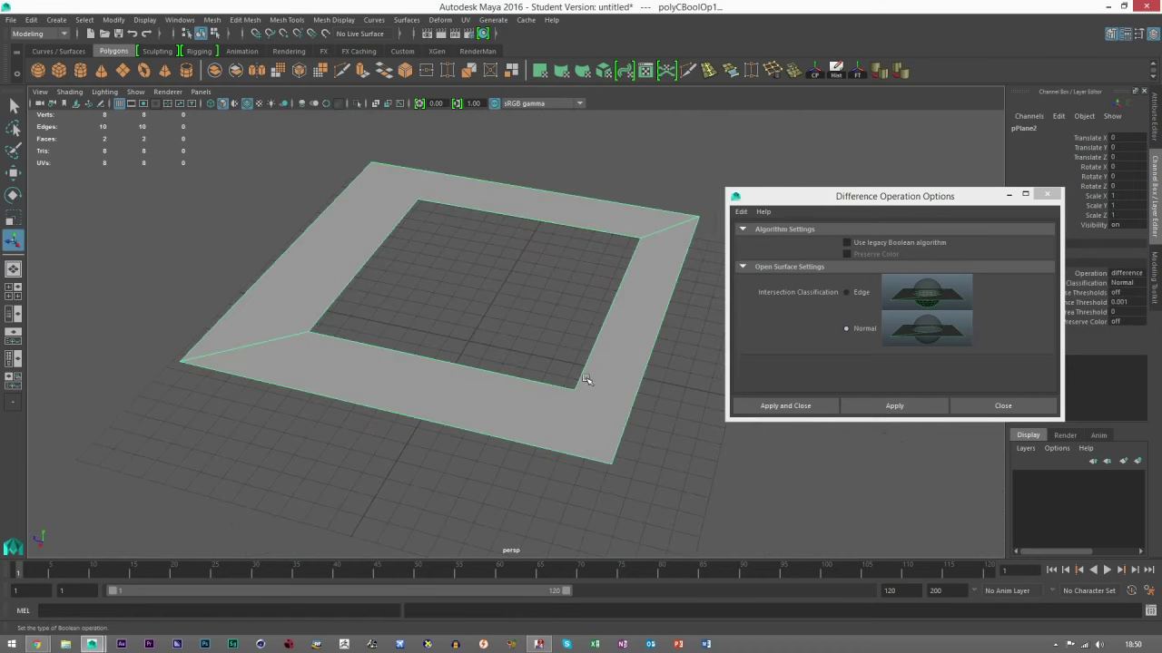
pyautogui.keyDown('alt'); pyautogui.moveTo(586, 380); pyautogui.dragTo(508, 266); pyautogui.keyUp('alt')
pyautogui.keyDown('alt'); pyautogui.moveTo(564, 312); pyautogui.dragTo(547, 283); pyautogui.keyUp('alt')
# Step: Delete the cut plane and create a new polygon cube scaled uniformly to about 14
pyautogui.click(288, 288)
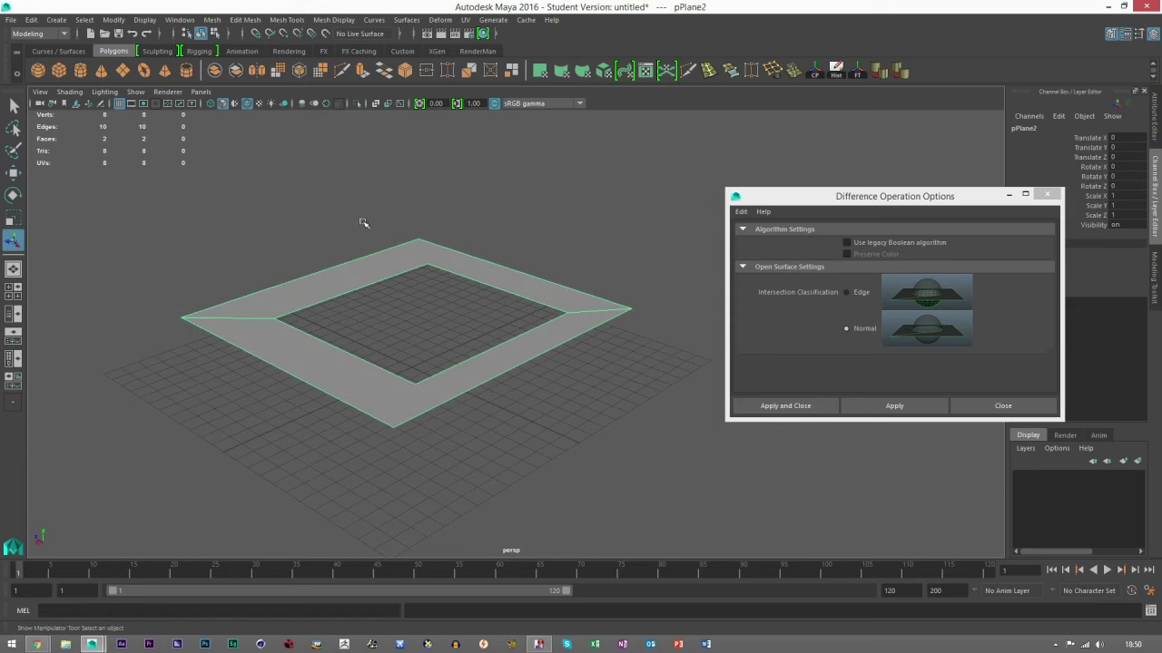
pyautogui.press('Delete')
pyautogui.click(60, 71)
pyautogui.press('w')
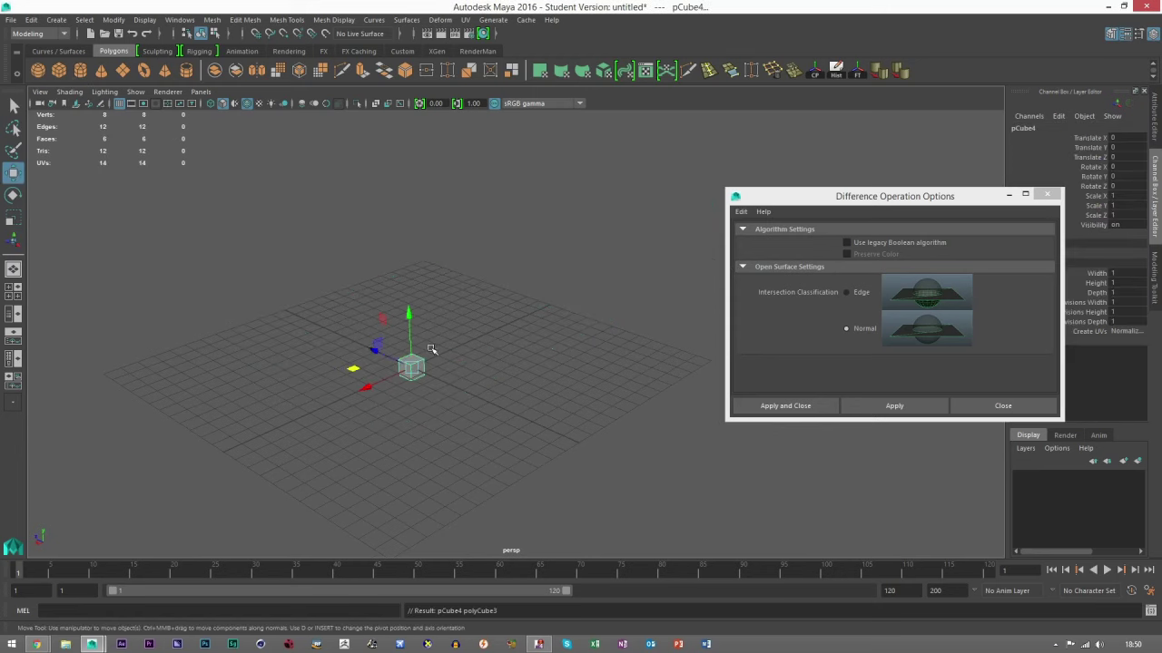
pyautogui.press('r')
pyautogui.moveTo(412, 368); pyautogui.dragTo(610, 343)
pyautogui.press('w')
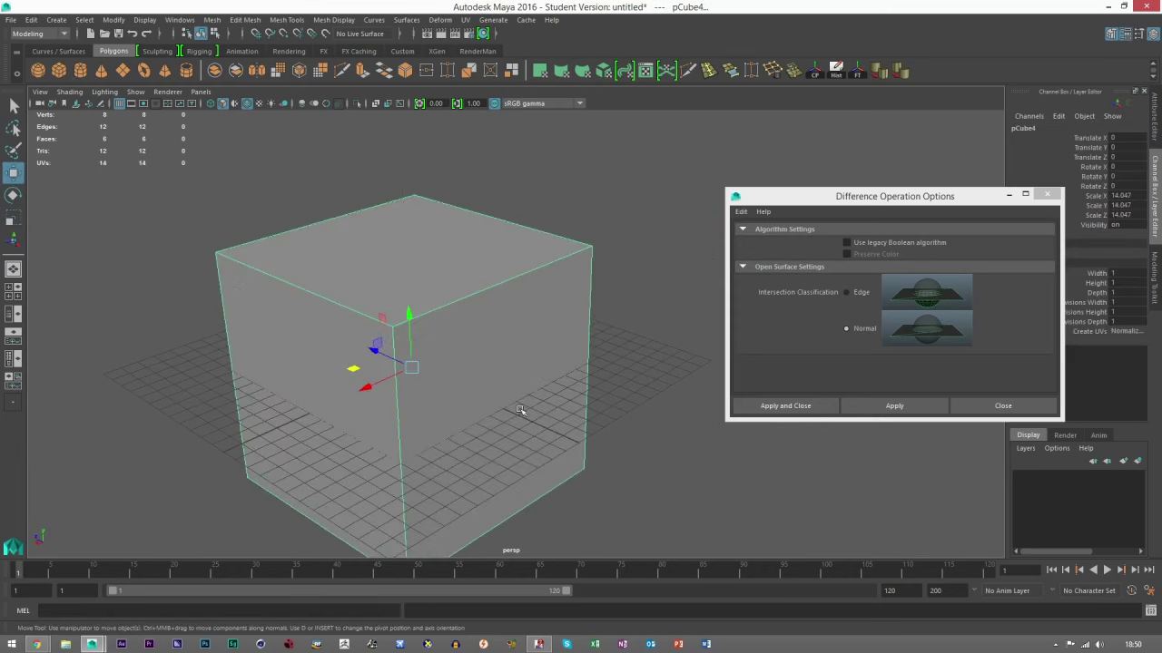
# Step: Duplicate the cube, move the copy to about -7.1 on Z, and shrink it in X and Y into a protruding block
pyautogui.keyDown('alt'); pyautogui.moveTo(480, 409); pyautogui.dragTo(473, 329, button='middle'); pyautogui.keyUp('alt')
pyautogui.hotkey('ctrl', 'd')
pyautogui.moveTo(381, 282); pyautogui.dragTo(459, 338)
pyautogui.press('r')
pyautogui.moveTo(469, 299); pyautogui.dragTo(454, 309)
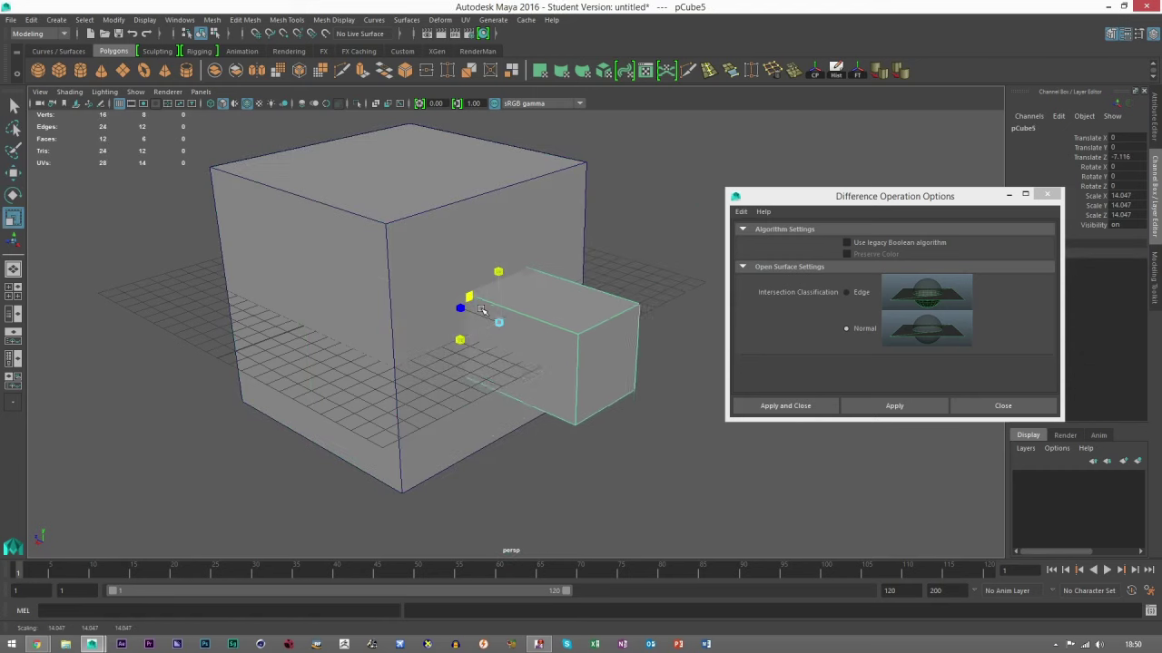
pyautogui.press('w')
# Step: Subtract the small block from the large cube with Difference, using the Normal classification
pyautogui.click(400, 229)
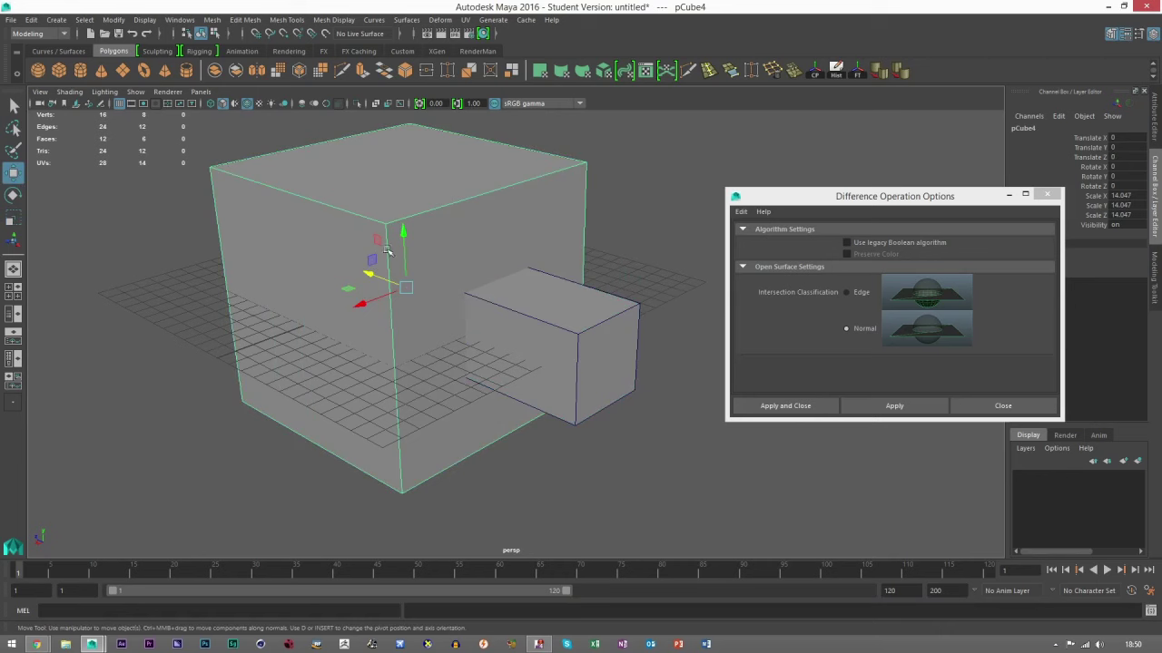
pyautogui.keyDown('shift'); pyautogui.click(543, 331); pyautogui.keyUp('shift')
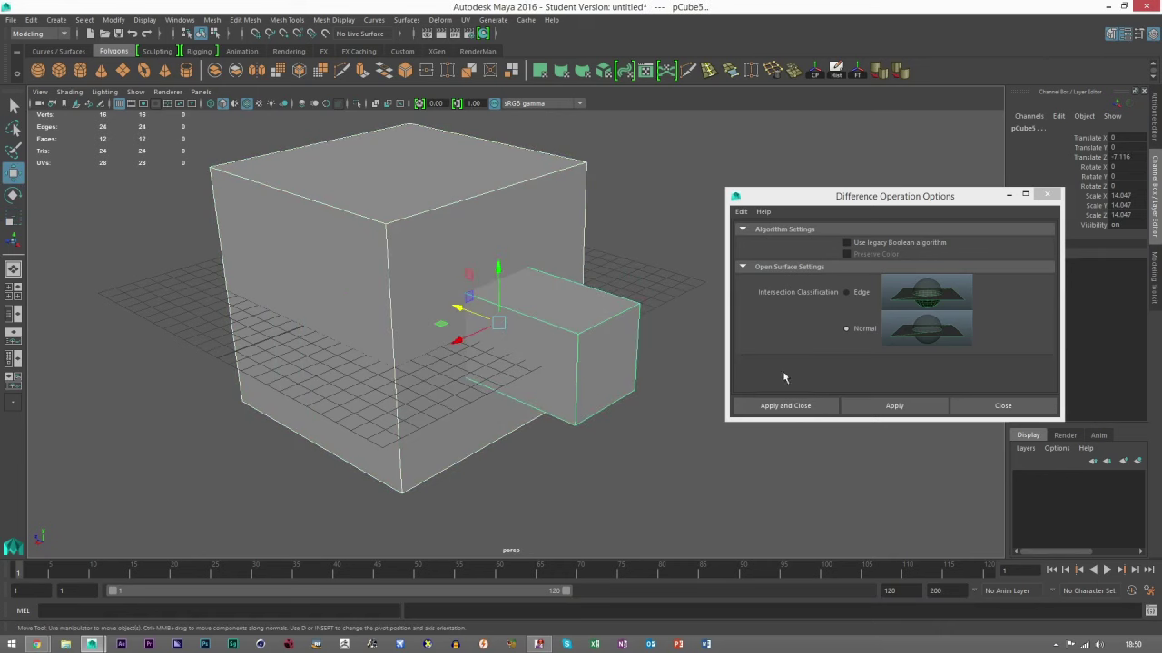
pyautogui.click(894, 405)
pyautogui.keyDown('alt'); pyautogui.moveTo(545, 327); pyautogui.dragTo(465, 338); pyautogui.keyUp('alt')
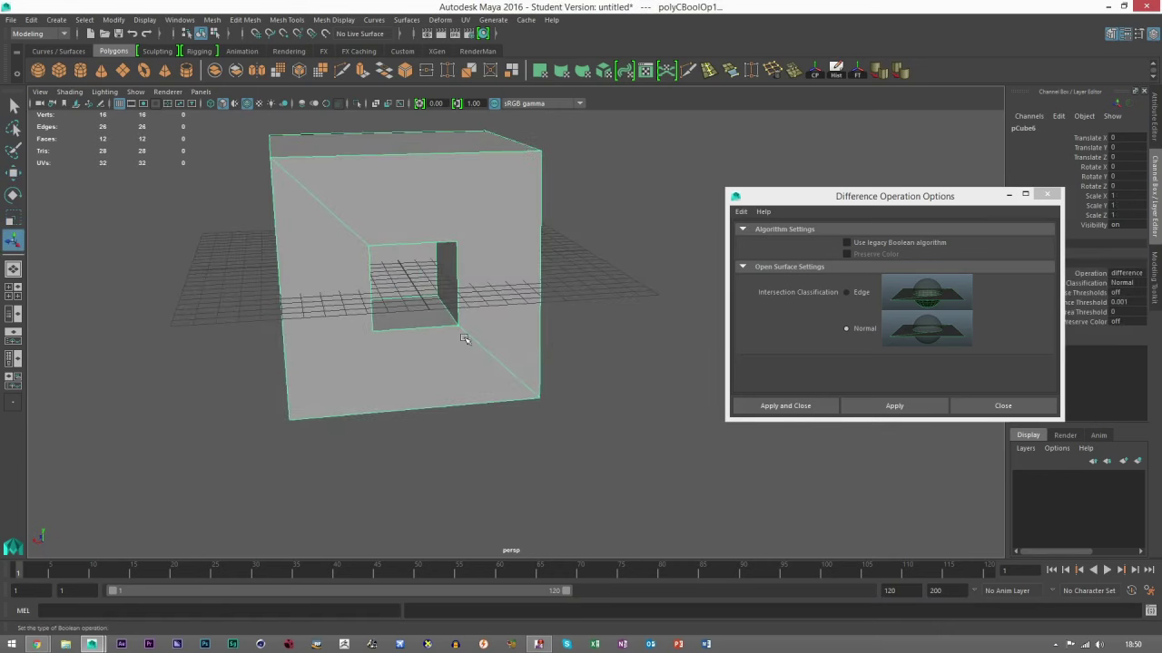
# Step: Apply the cubes' Difference with the Edge classification, undo it, and view the two separate cubes again
pyautogui.click(845, 292)
pyautogui.click(876, 407)
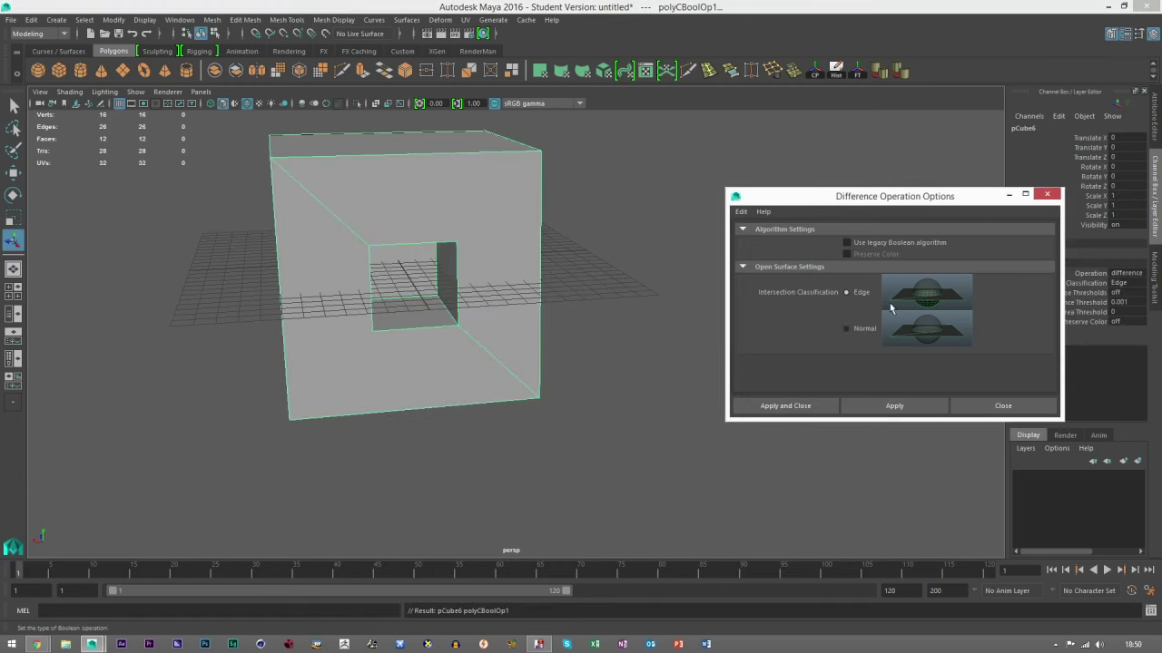
pyautogui.hotkey('ctrl', 'z')
pyautogui.keyDown('alt'); pyautogui.moveTo(602, 347); pyautogui.dragTo(543, 299); pyautogui.keyUp('alt')
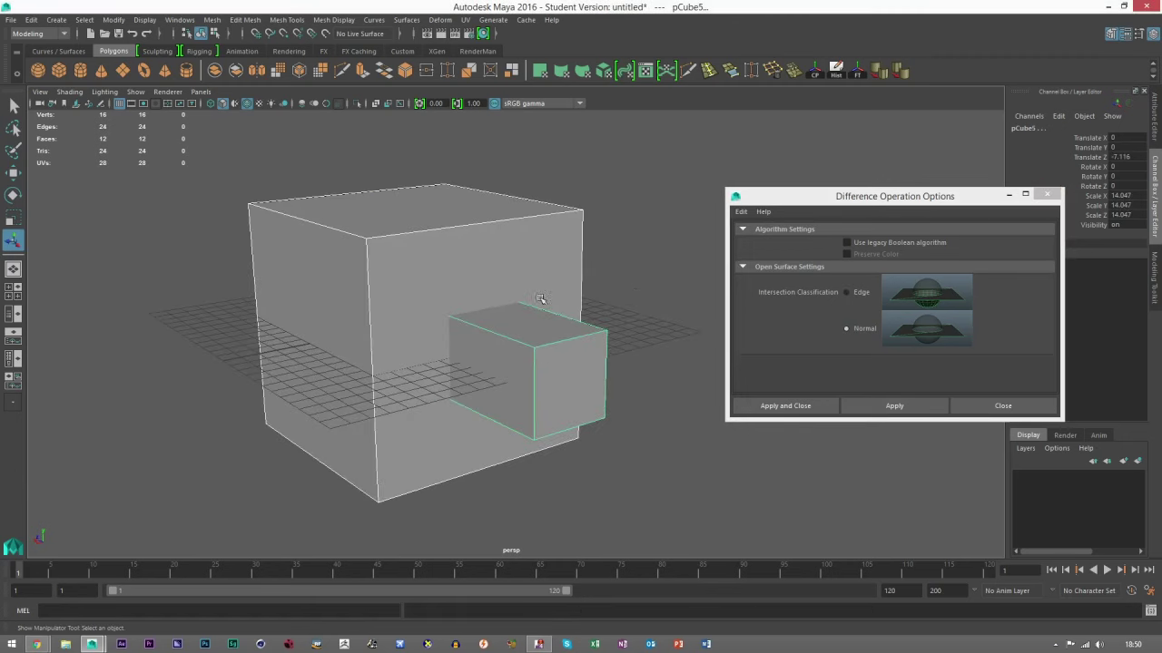
# Step: Delete the large cube and the small block protruding from it
pyautogui.click(642, 294)
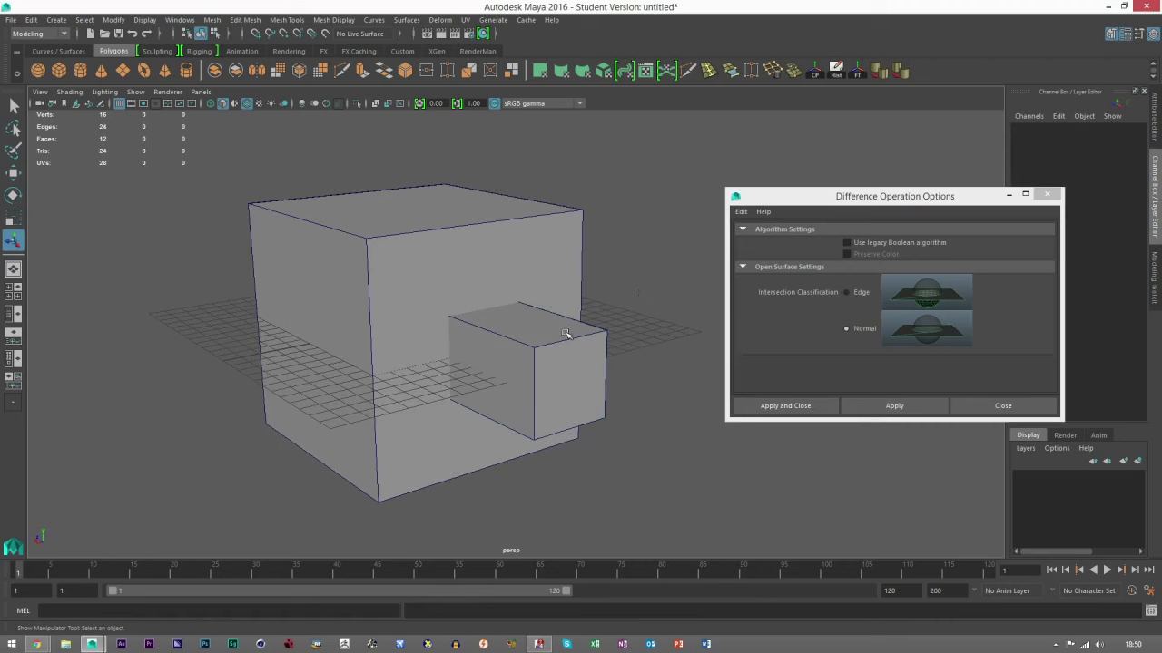
pyautogui.click(533, 353)
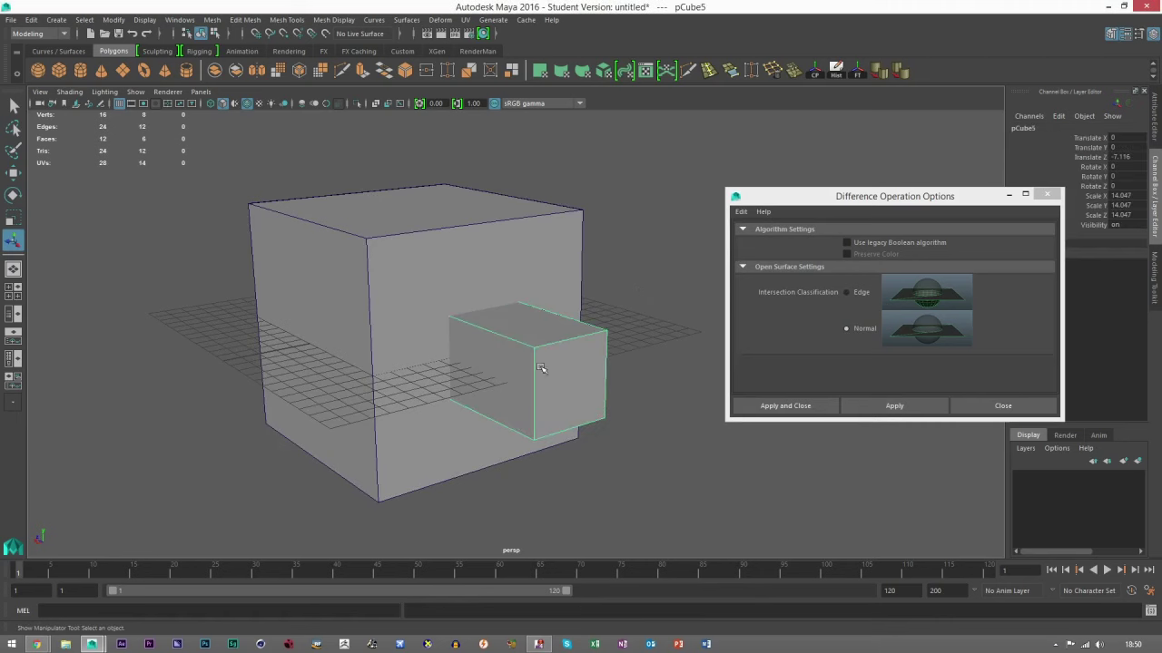
pyautogui.click(407, 268)
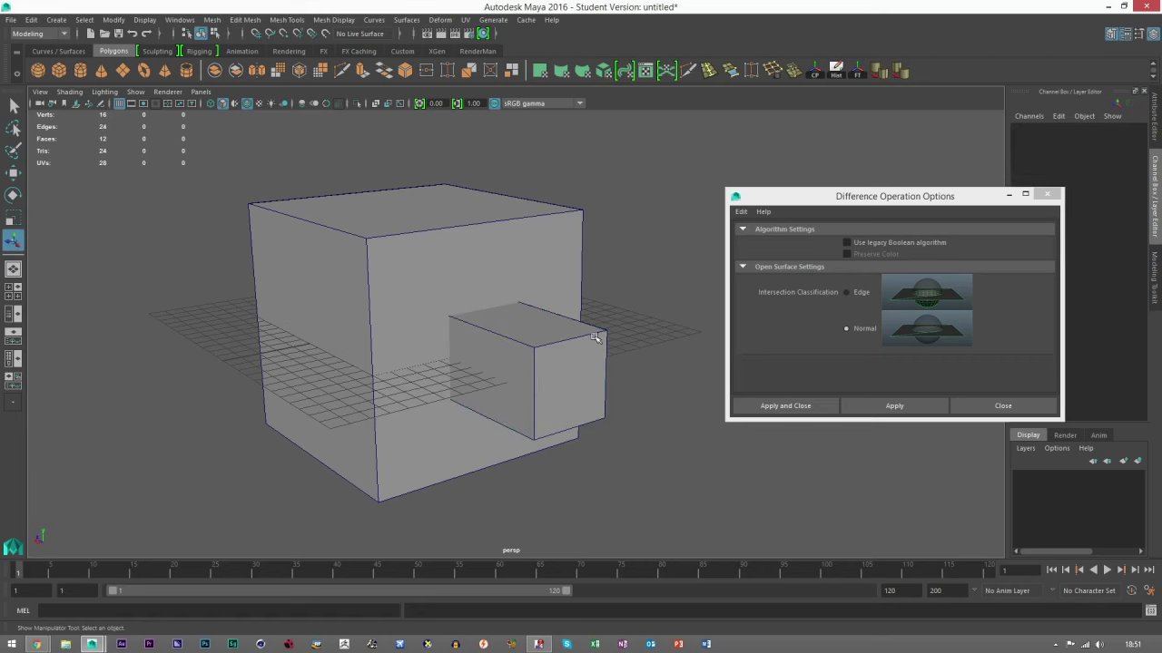
pyautogui.click(355, 271)
pyautogui.keyDown('alt'); pyautogui.moveTo(544, 338); pyautogui.dragTo(473, 351); pyautogui.keyUp('alt')
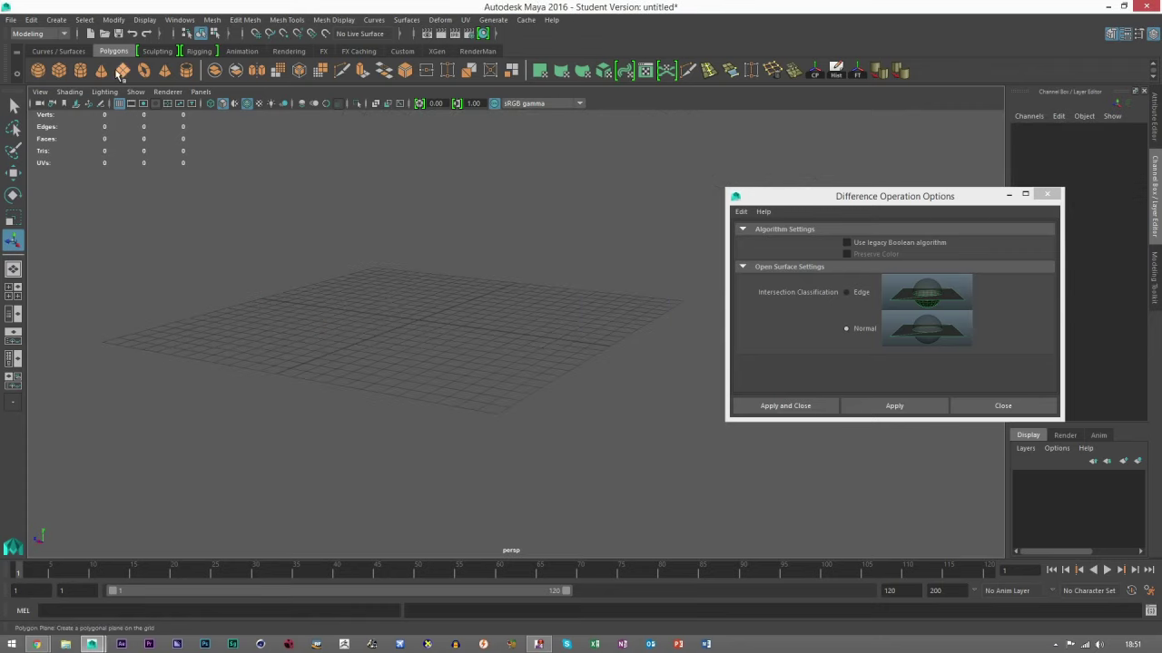
# Step: Create a polygon plane scaled uniformly to about 19.5, with its width and height subdivisions set to 1
pyautogui.press('w')
pyautogui.press('r')
pyautogui.moveTo(418, 320); pyautogui.dragTo(418, 320)
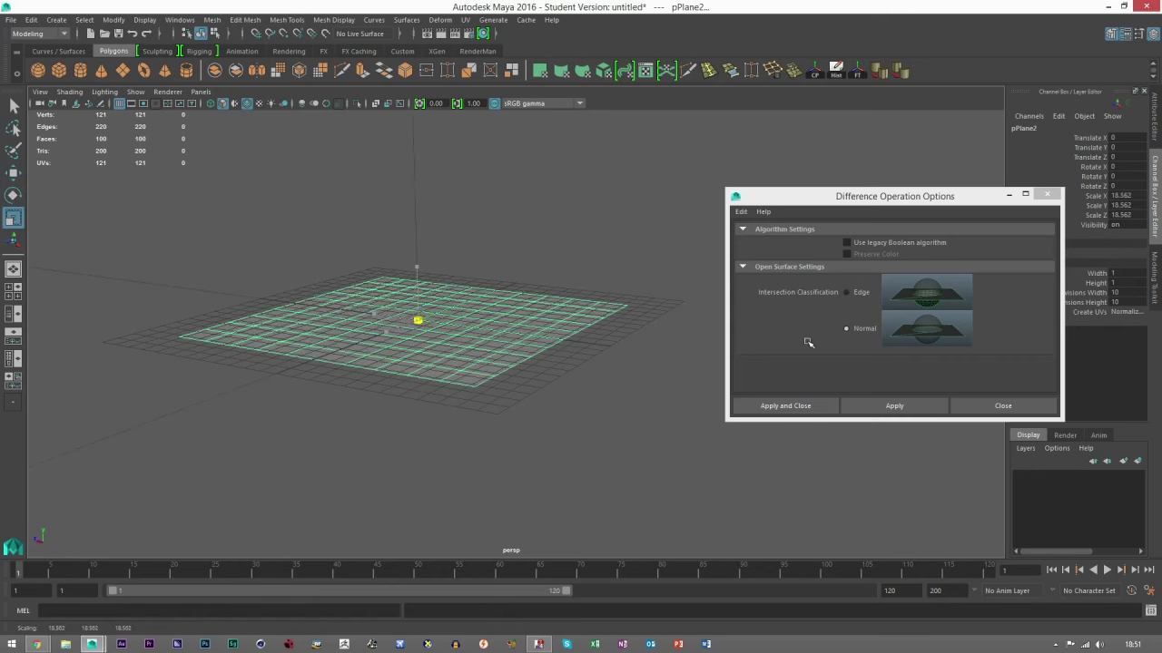
pyautogui.moveTo(808, 343); pyautogui.dragTo(829, 342)
pyautogui.moveTo(1115, 293); pyautogui.dragTo(1120, 302)
pyautogui.write('1')
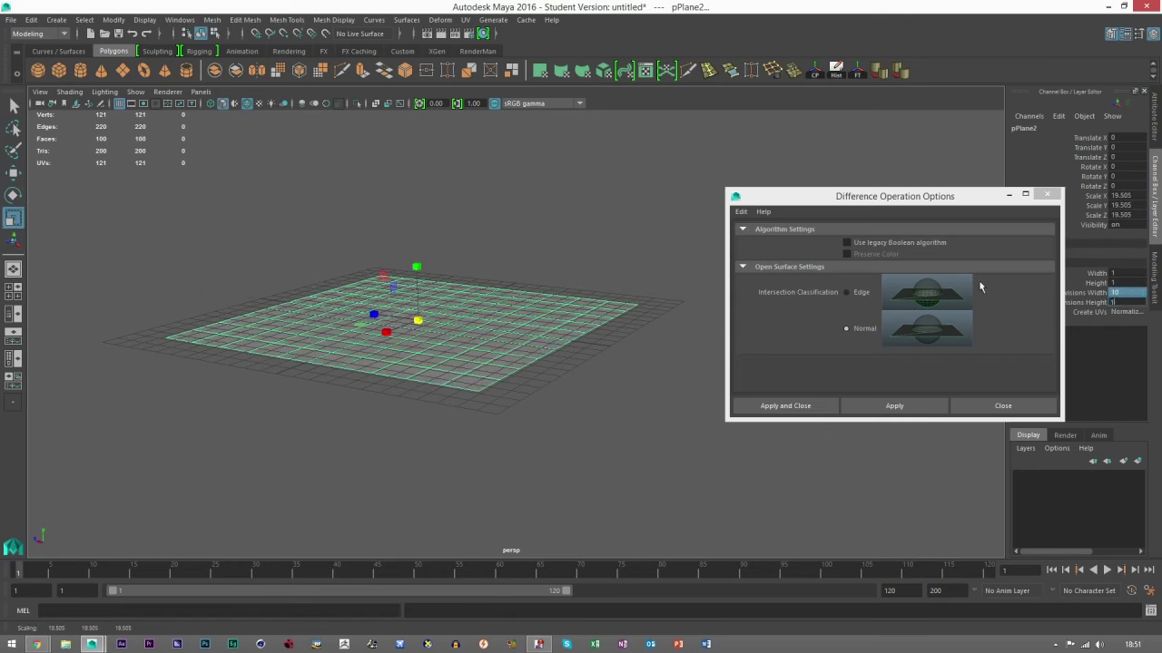
pyautogui.press('Return')
# Step: Raise the plane along Y so that it floats above the grid, and deselect it
pyautogui.press('w')
pyautogui.moveTo(418, 265); pyautogui.dragTo(404, 171)
pyautogui.click(372, 166)
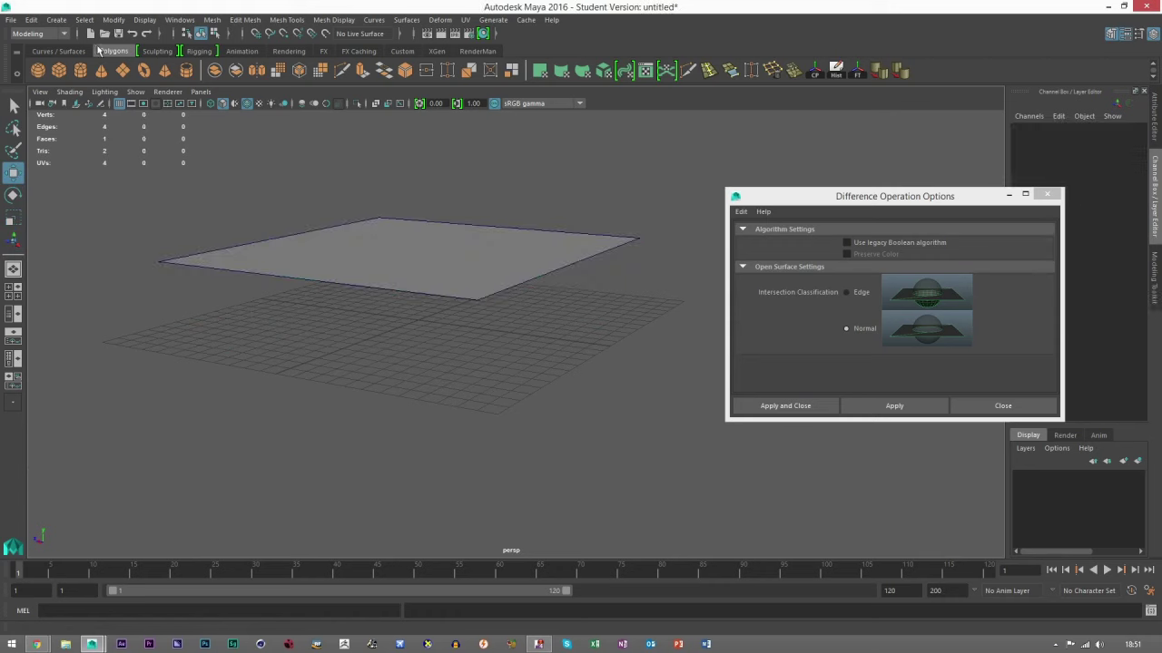
# Step: Create a polygon cube scaled uniformly to about 9 and raise it to about 2.6 on Y through the plane
pyautogui.click(60, 71)
pyautogui.keyDown('alt'); pyautogui.moveTo(388, 279); pyautogui.dragTo(425, 299, button='middle'); pyautogui.keyUp('alt')
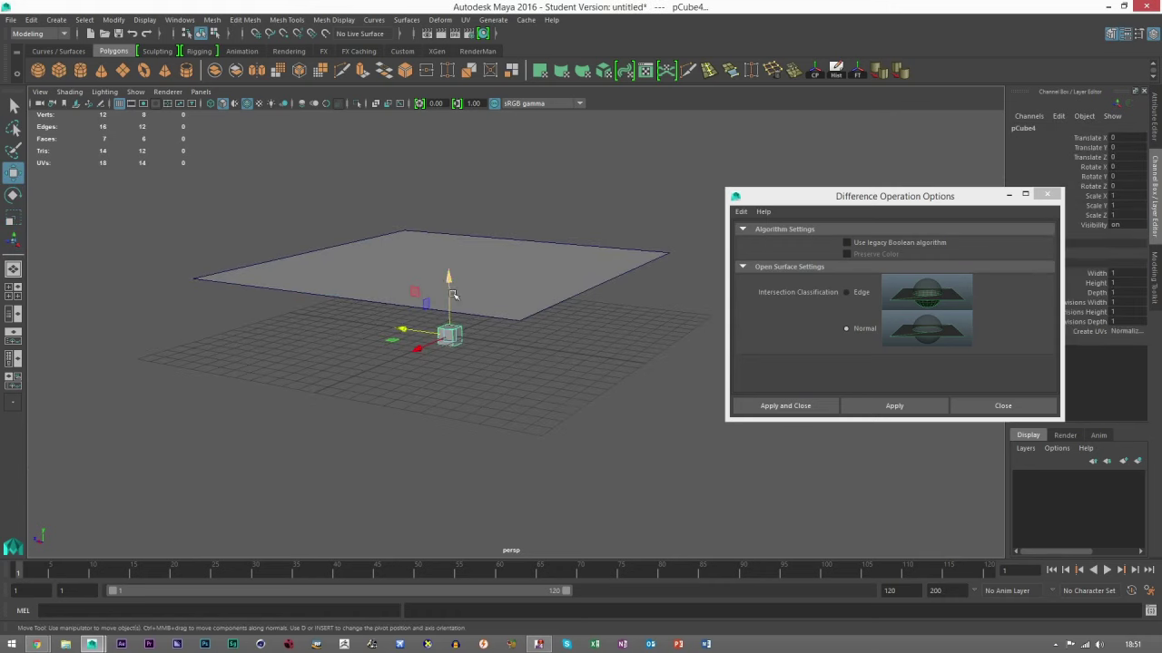
pyautogui.press('r')
pyautogui.moveTo(448, 336); pyautogui.dragTo(578, 337)
pyautogui.press('w')
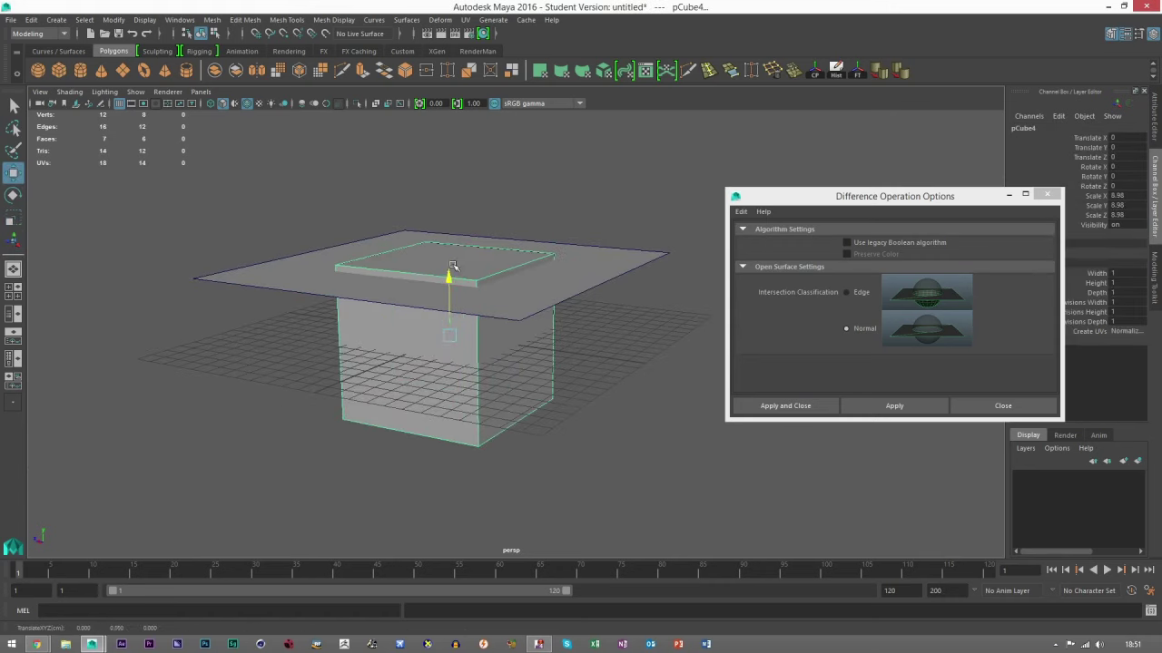
pyautogui.moveTo(448, 281); pyautogui.dragTo(448, 238)
# Step: Apply Difference to the plane and cube with the Edge classification, inspect the result, and undo it
pyautogui.click(846, 292)
pyautogui.click(893, 406)
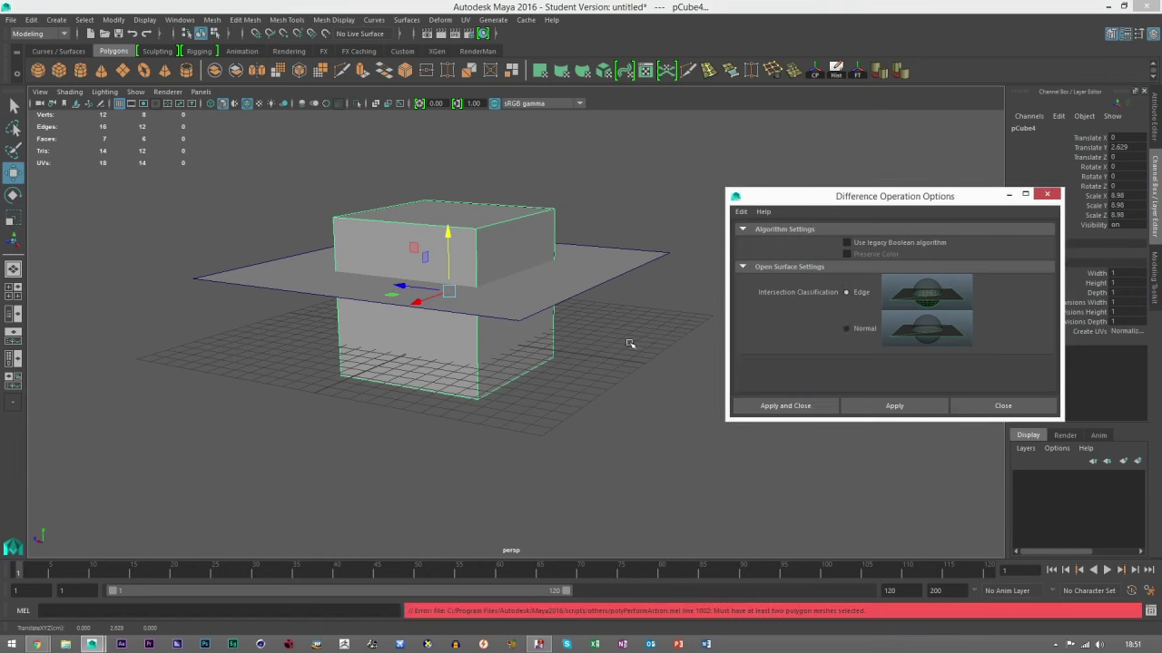
pyautogui.click(868, 413)
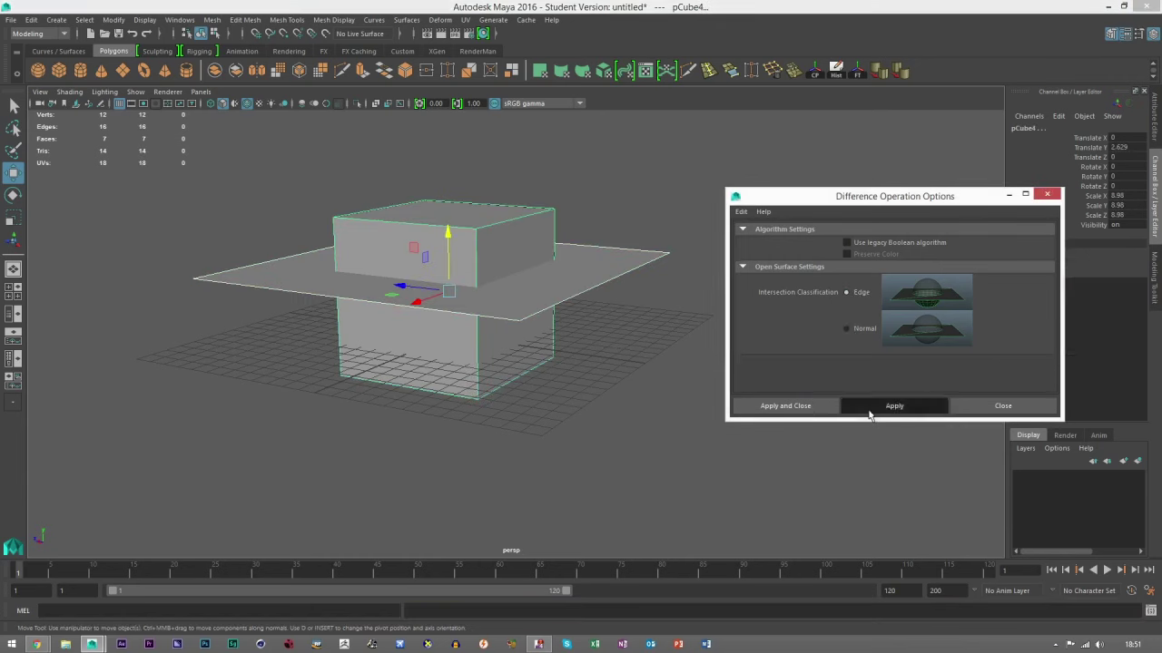
pyautogui.keyDown('alt'); pyautogui.moveTo(433, 306); pyautogui.dragTo(449, 330); pyautogui.keyUp('alt')
pyautogui.hotkey('ctrl', 'z')
pyautogui.keyDown('alt'); pyautogui.moveTo(419, 243); pyautogui.dragTo(404, 276); pyautogui.keyUp('alt')
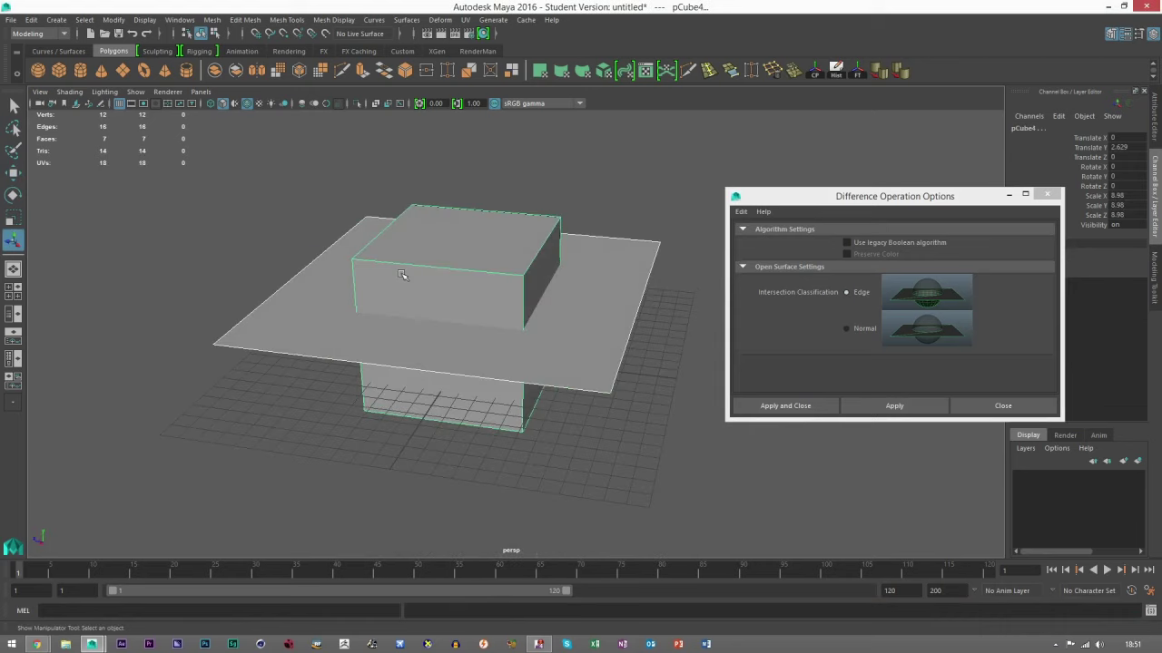
# Step: Subtract the cube from the plane with the Normal classification, inspect the result, and undo it
pyautogui.click(846, 329)
pyautogui.click(894, 405)
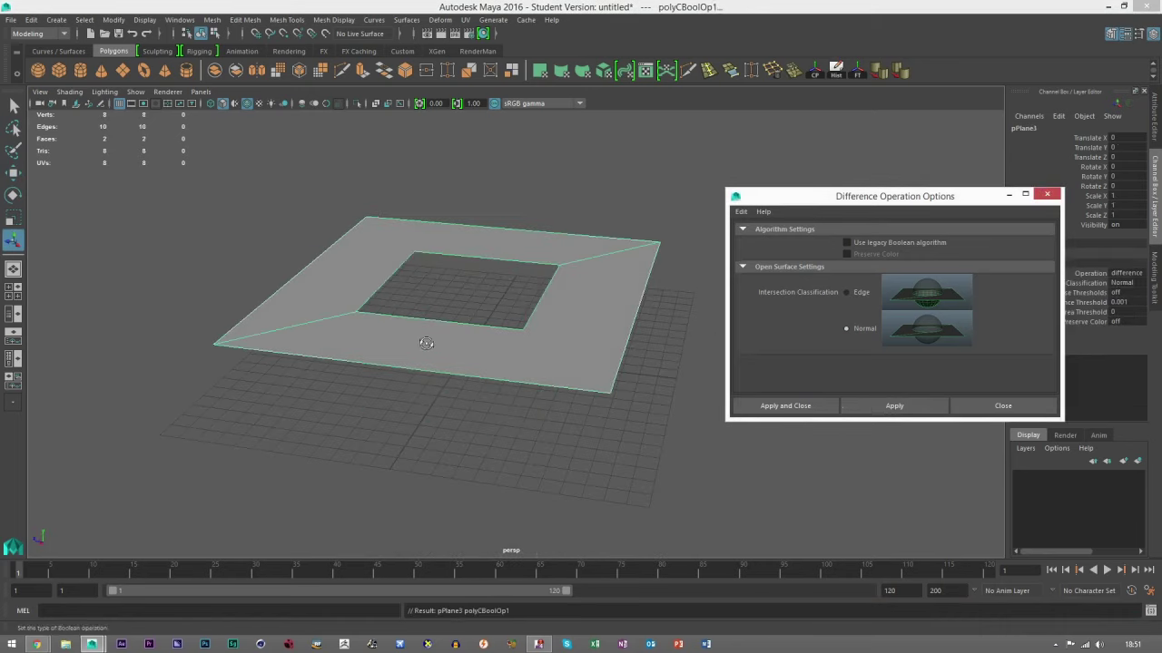
pyautogui.keyDown('alt'); pyautogui.moveTo(423, 340); pyautogui.dragTo(467, 336); pyautogui.keyUp('alt')
pyautogui.hotkey('ctrl', 'z')
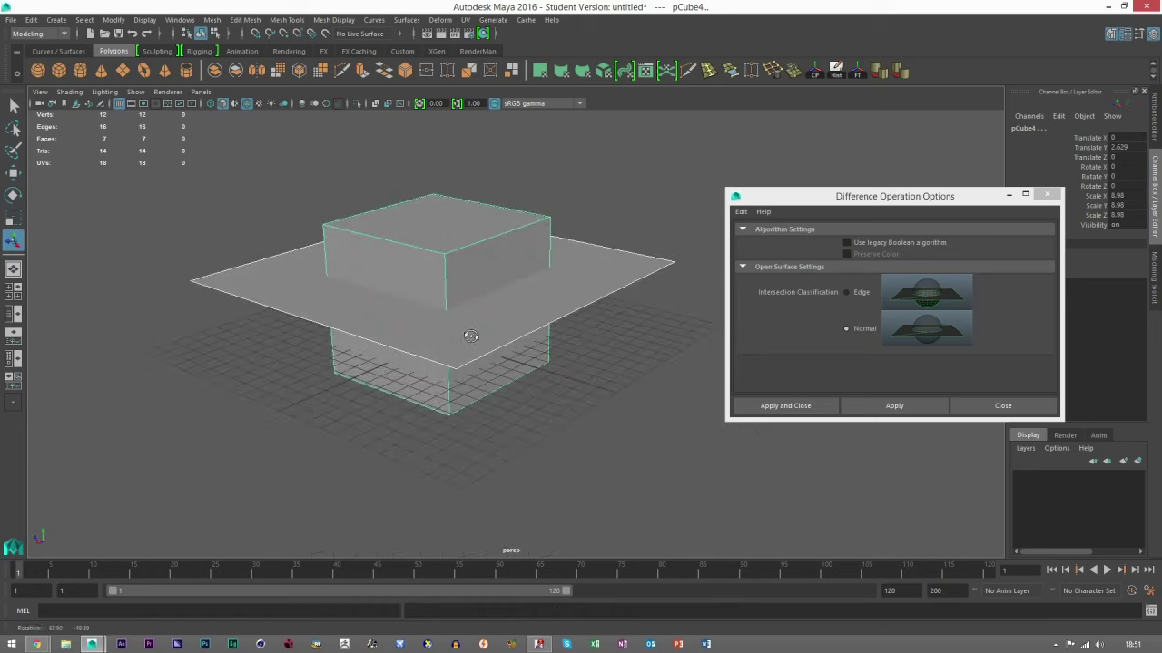
# Step: Close the Difference options and deselect the plane and cube
pyautogui.click(1047, 194)
pyautogui.click(754, 288)
pyautogui.scroll(-3, 690, 304)
pyautogui.keyDown('alt'); pyautogui.moveTo(641, 315); pyautogui.dragTo(814, 384, button='middle'); pyautogui.keyUp('alt')
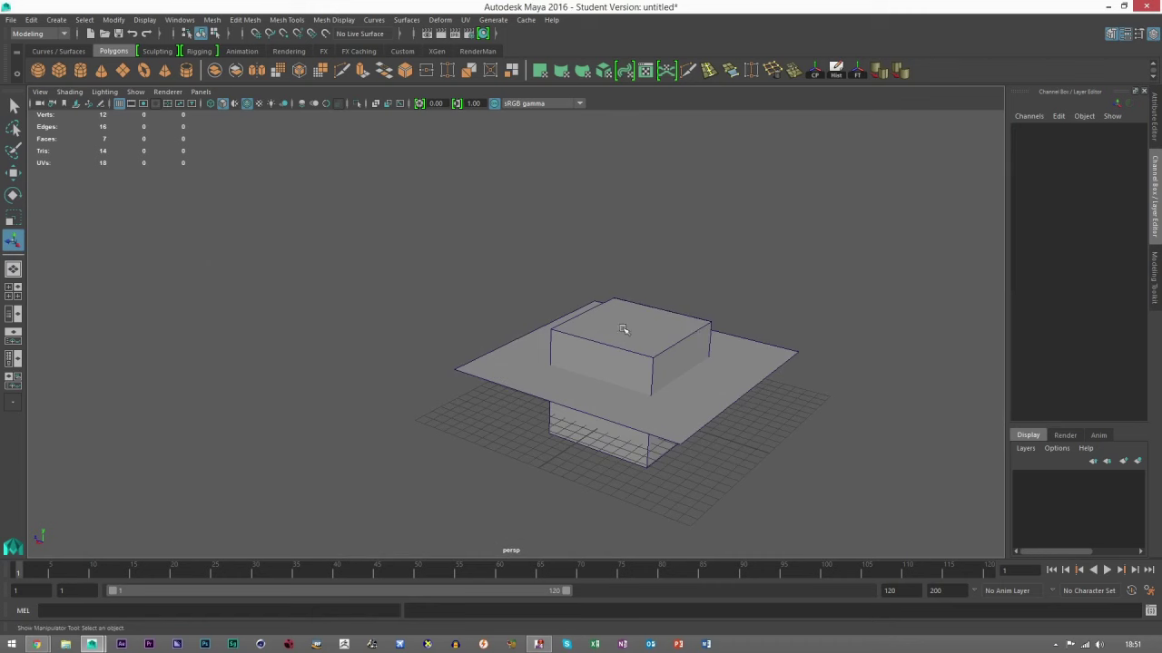
pyautogui.keyDown('alt'); pyautogui.moveTo(601, 379); pyautogui.dragTo(576, 390, button='middle'); pyautogui.keyUp('alt')
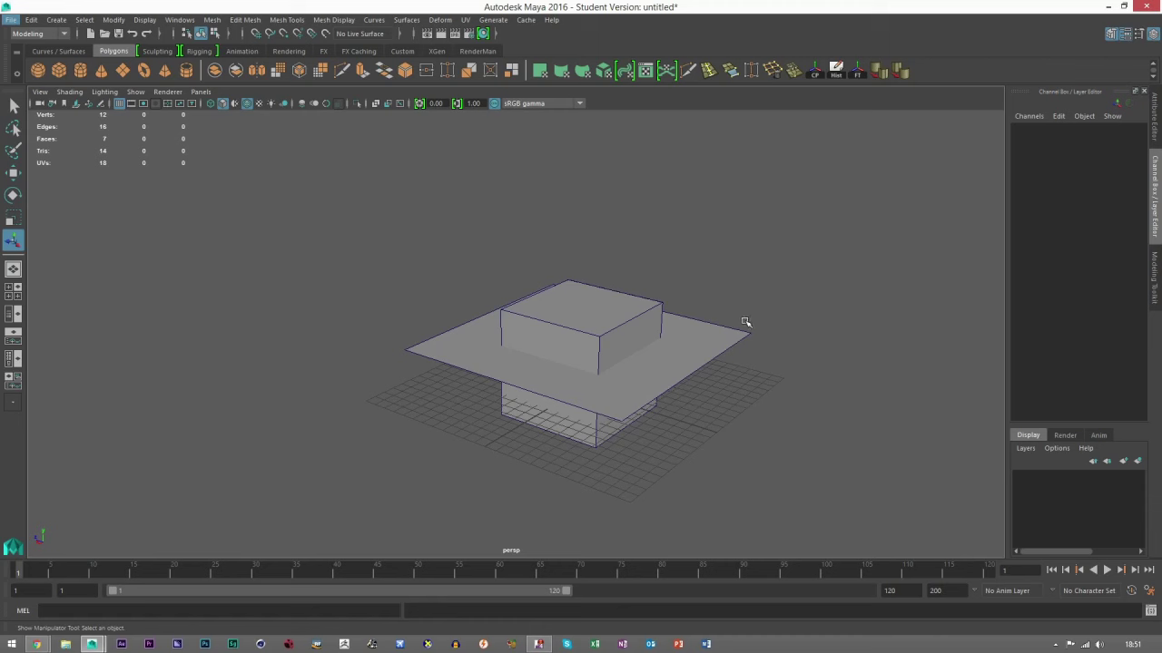
pyautogui.keyDown('alt'); pyautogui.moveTo(745, 322); pyautogui.dragTo(650, 351, button='middle'); pyautogui.keyUp('alt')
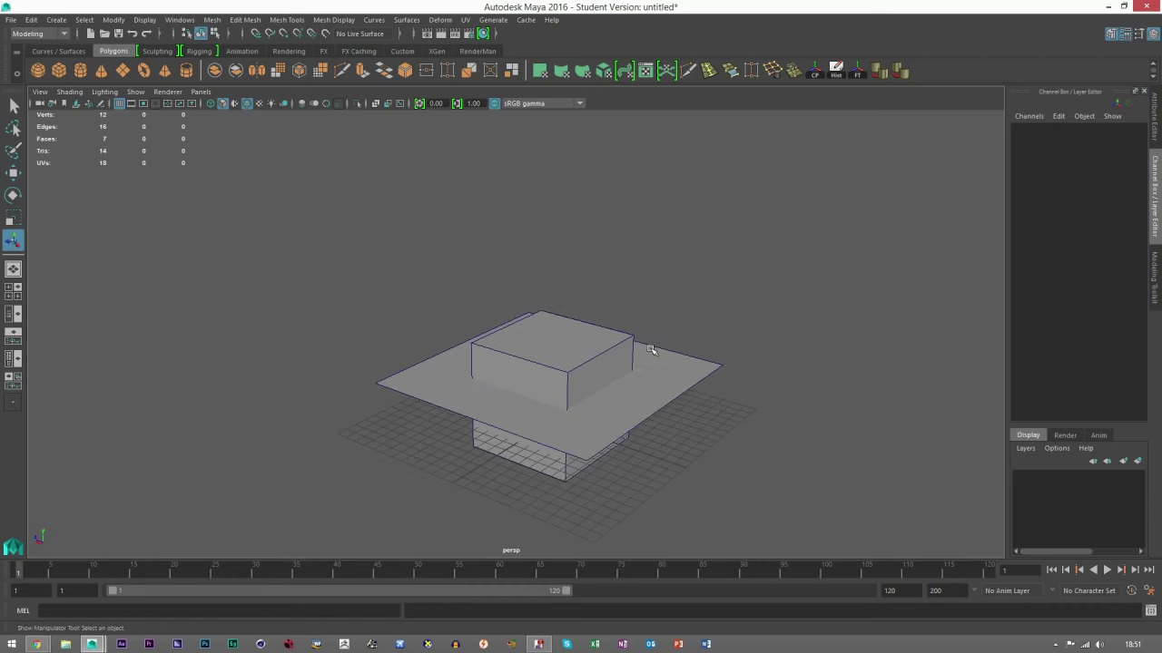